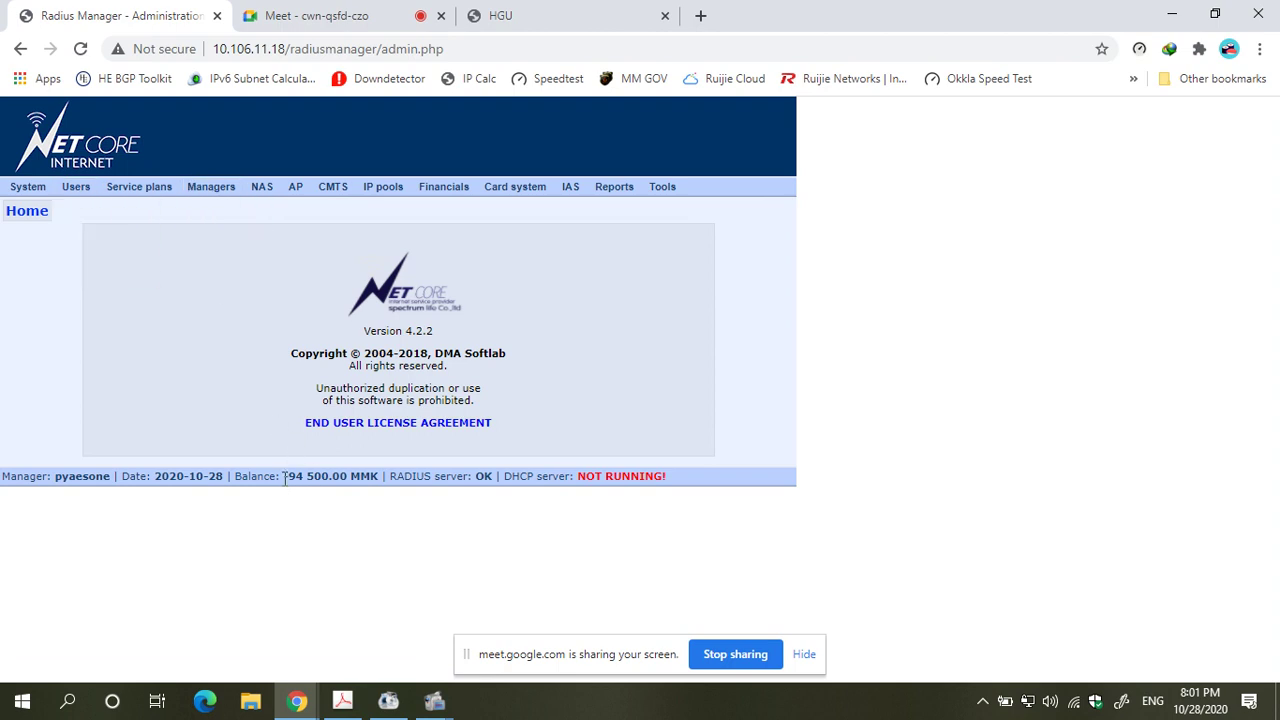
# - Highlight the -94 500.00 MMK balance and run a user search for 'tes'
pyautogui.moveTo(284, 477); pyautogui.dragTo(343, 477)
pyautogui.click(201, 366)
pyautogui.moveTo(80, 188)
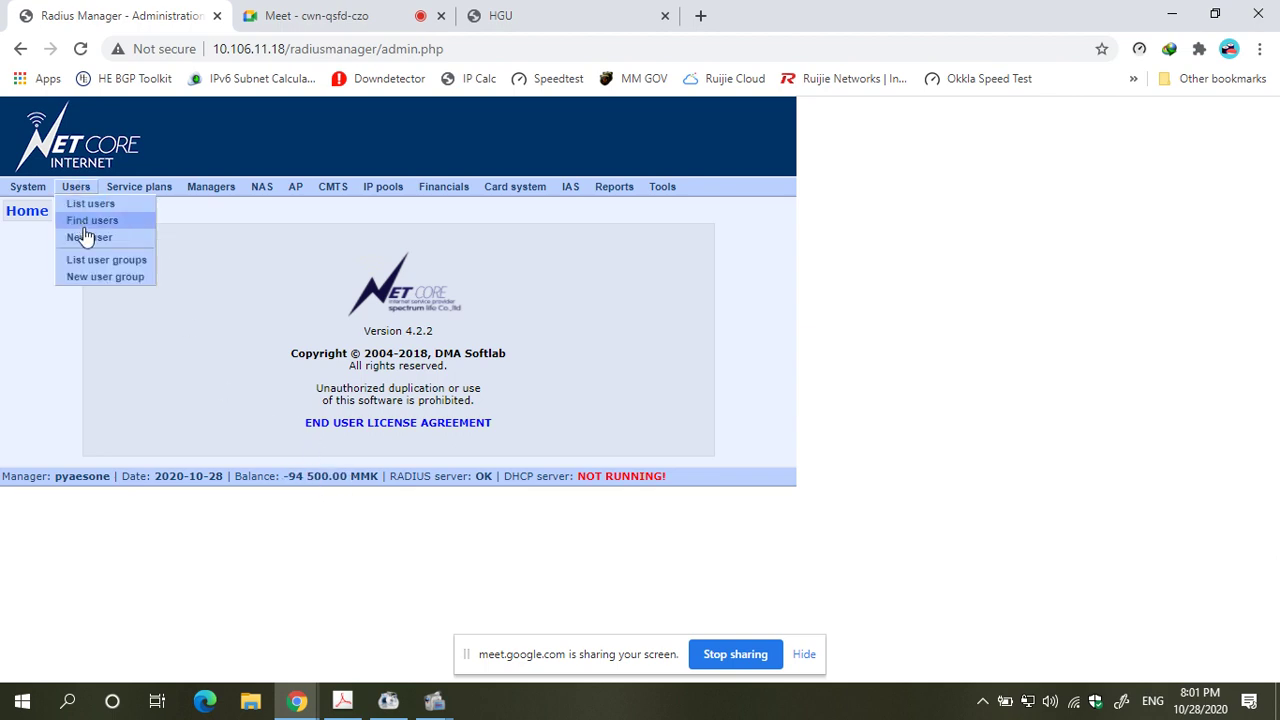
pyautogui.click(89, 221)
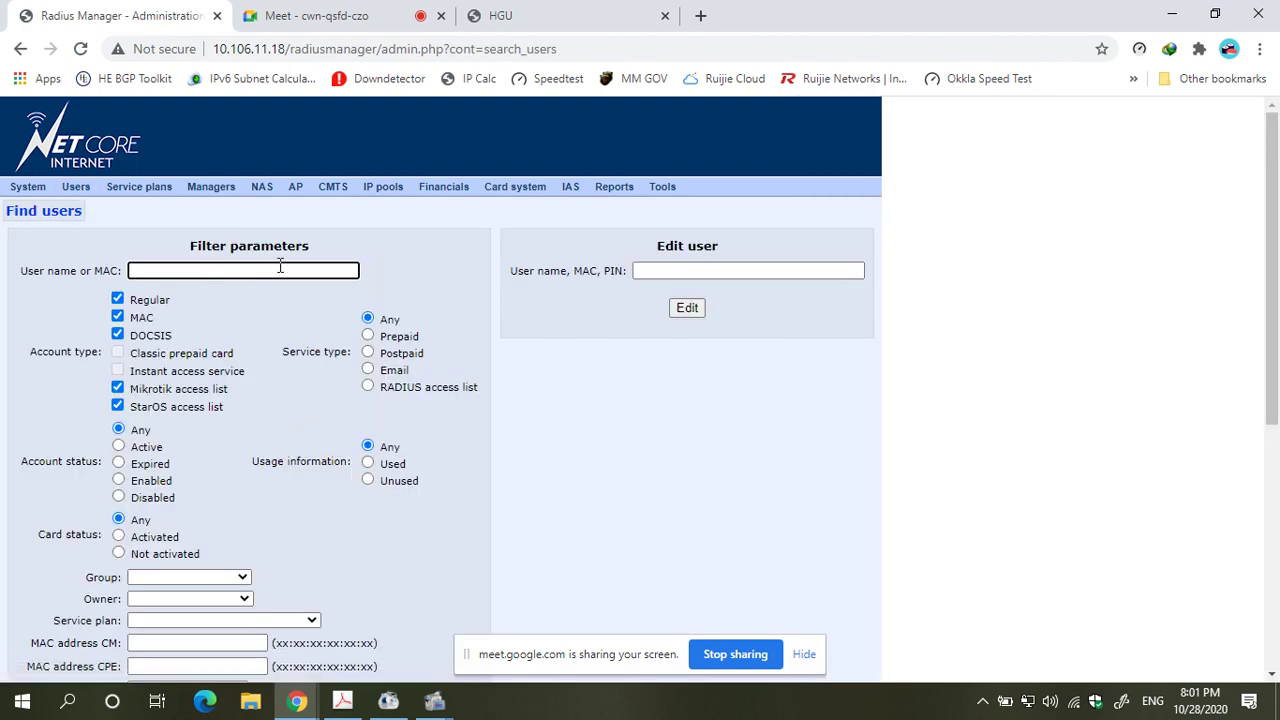
pyautogui.write('test')
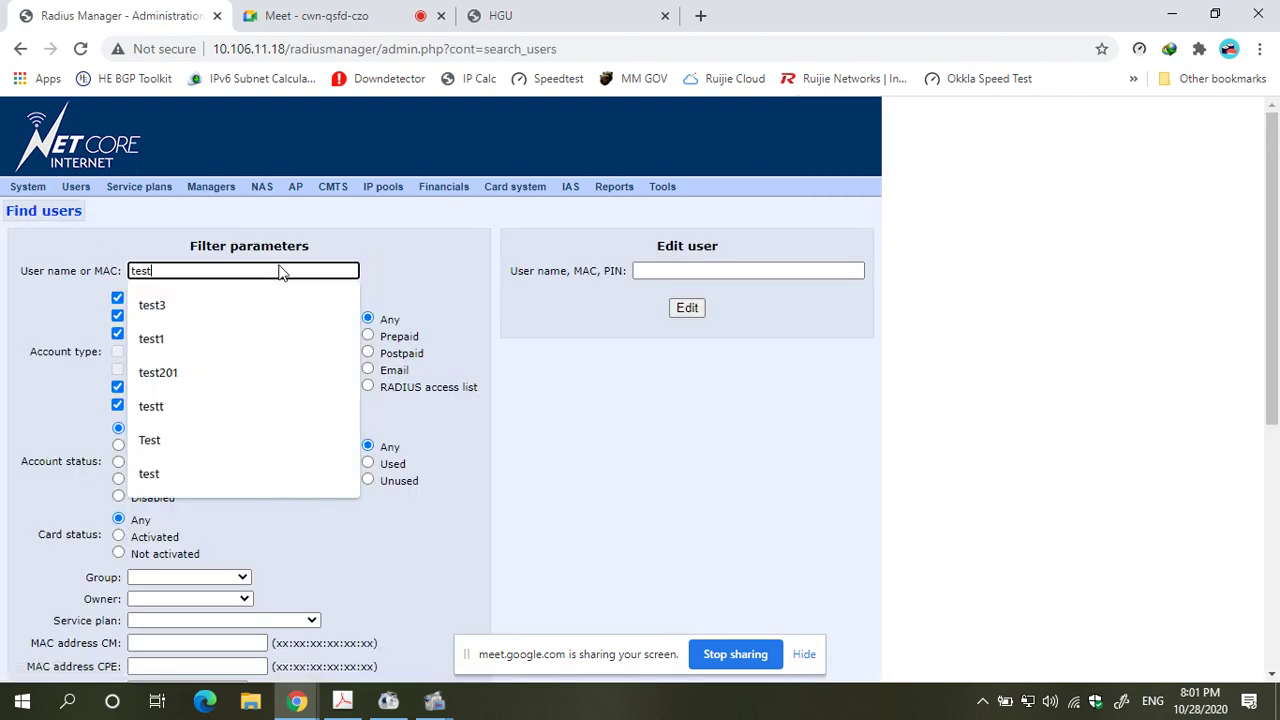
pyautogui.press('Return')
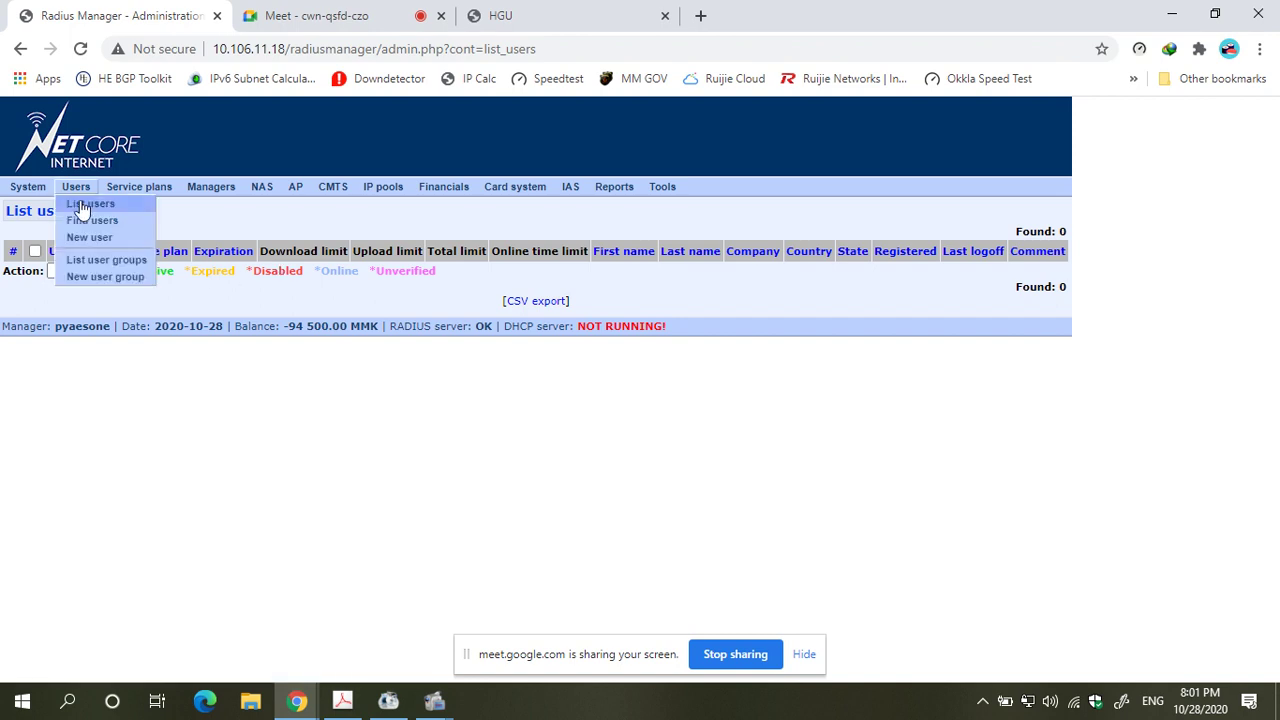
# - Search users for 'test2'
pyautogui.click(86, 221)
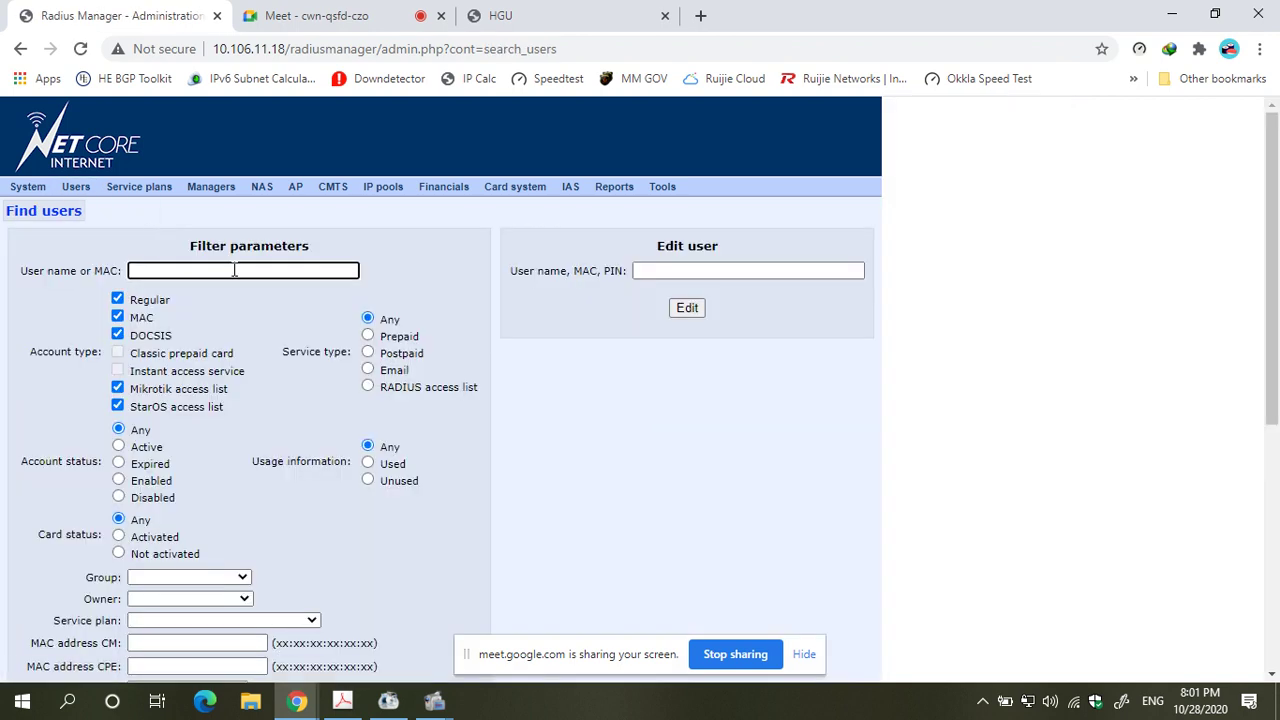
pyautogui.write('test2')
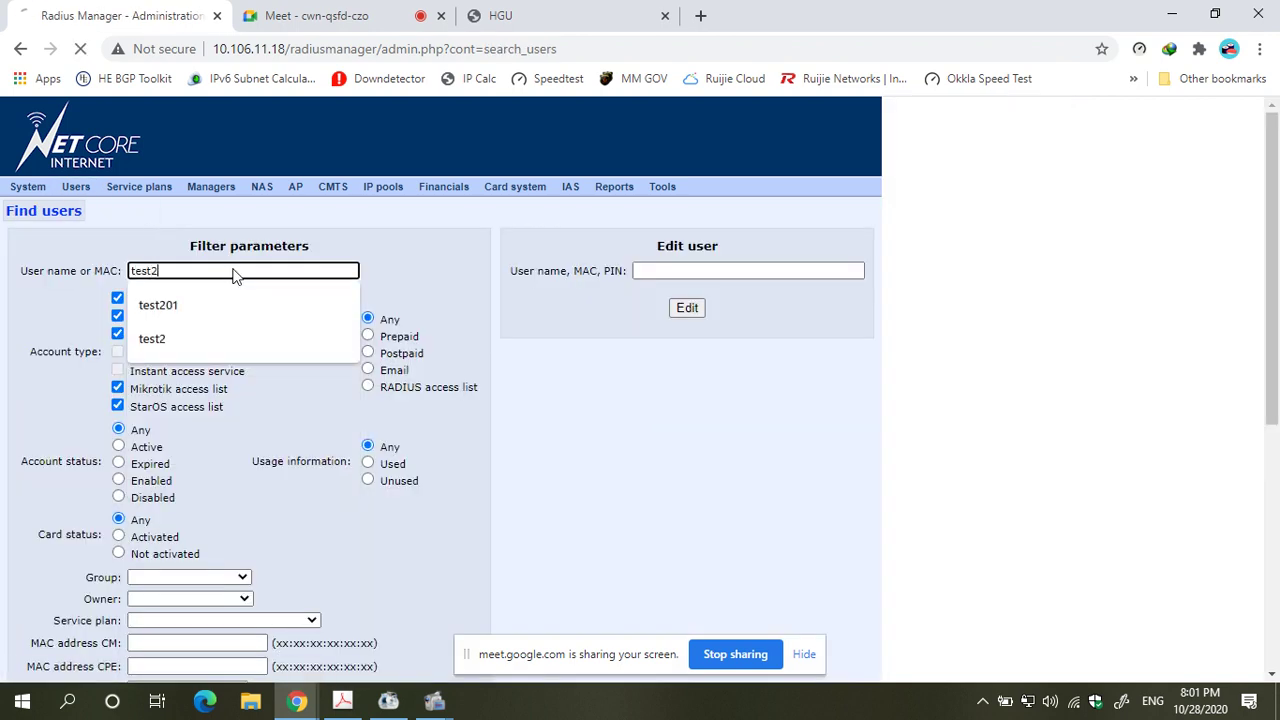
pyautogui.press('Return')
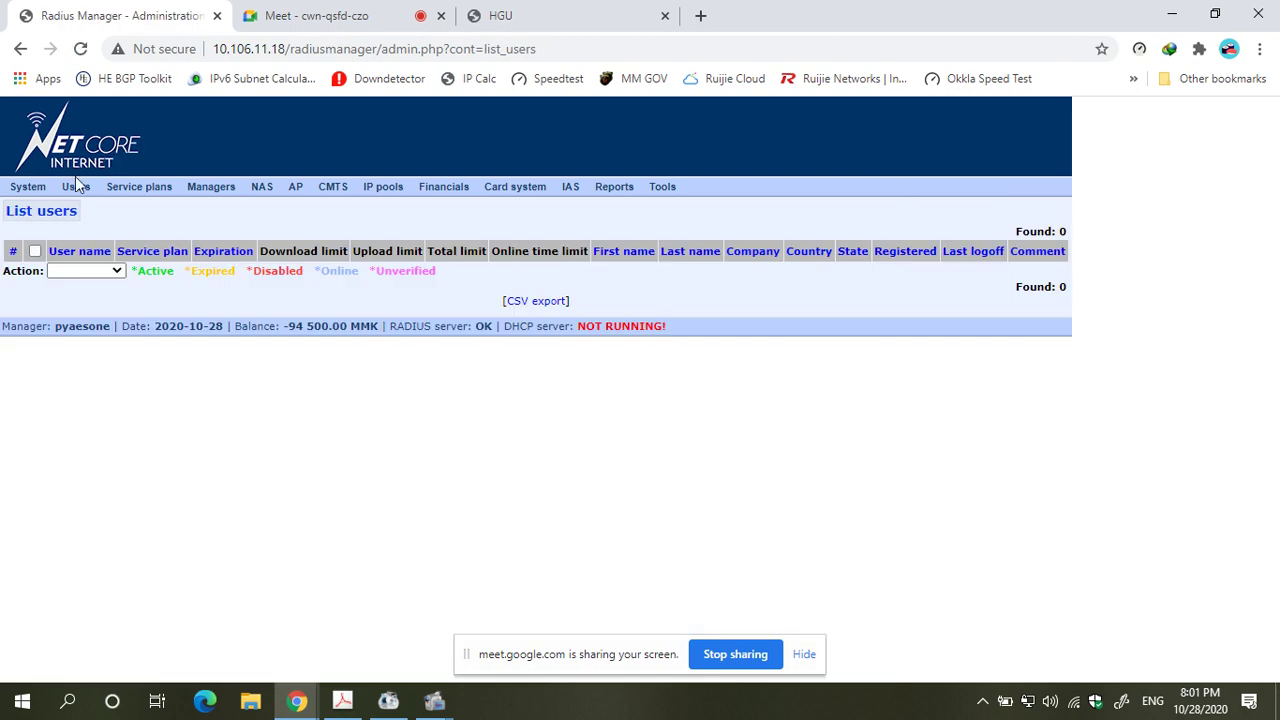
# - Search users with 't' in the User name or MAC filter
pyautogui.moveTo(76, 186)
pyautogui.click(78, 216)
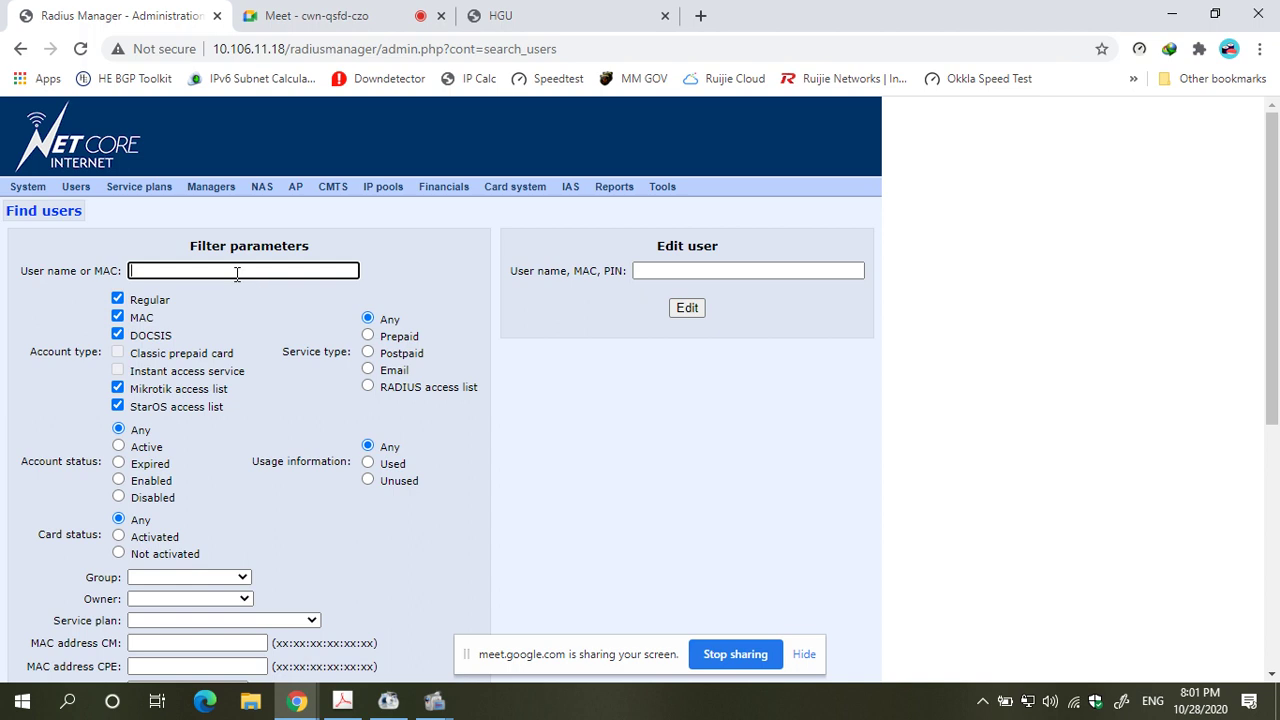
pyautogui.click(299, 270)
pyautogui.write('test')
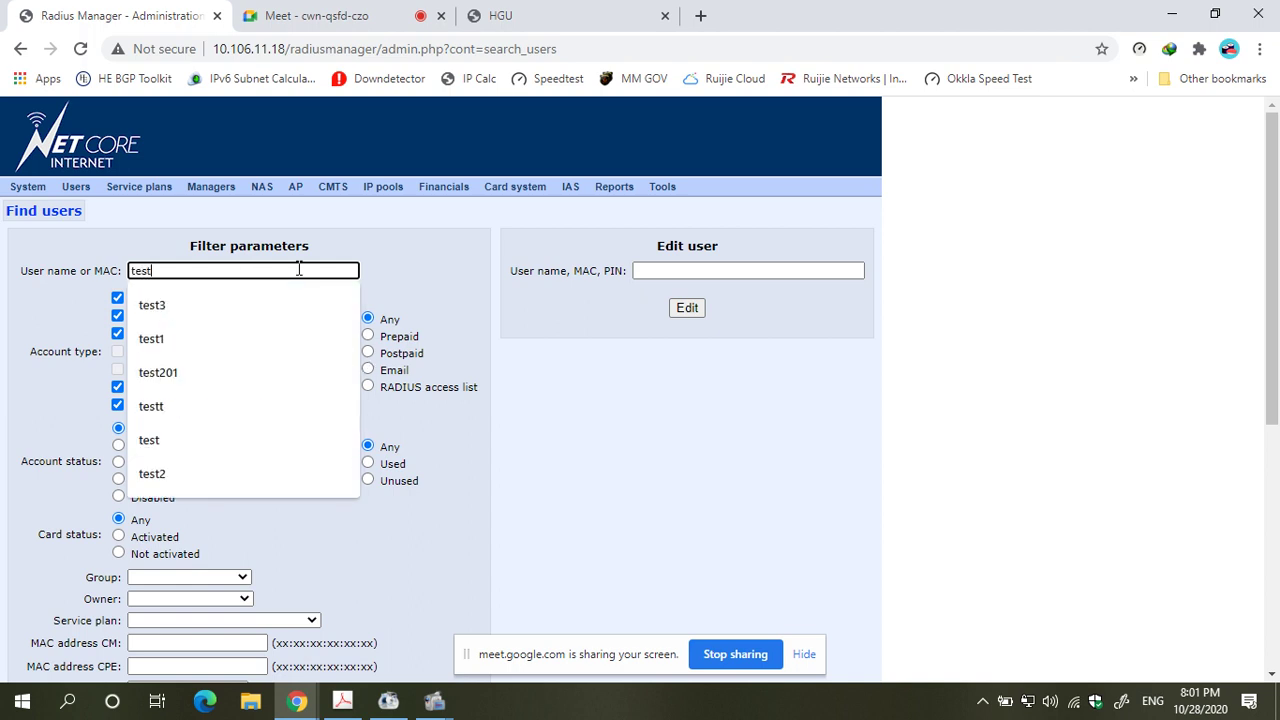
pyautogui.scroll(-5, 463, 314)
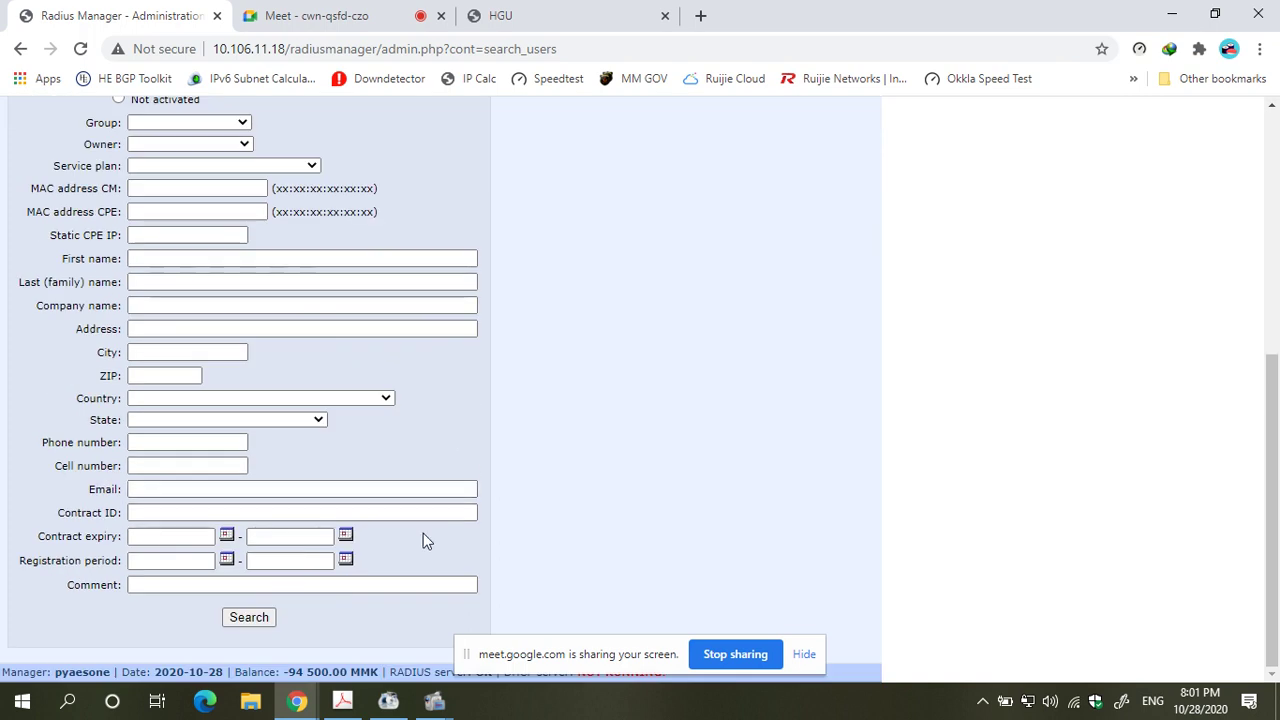
pyautogui.click(251, 618)
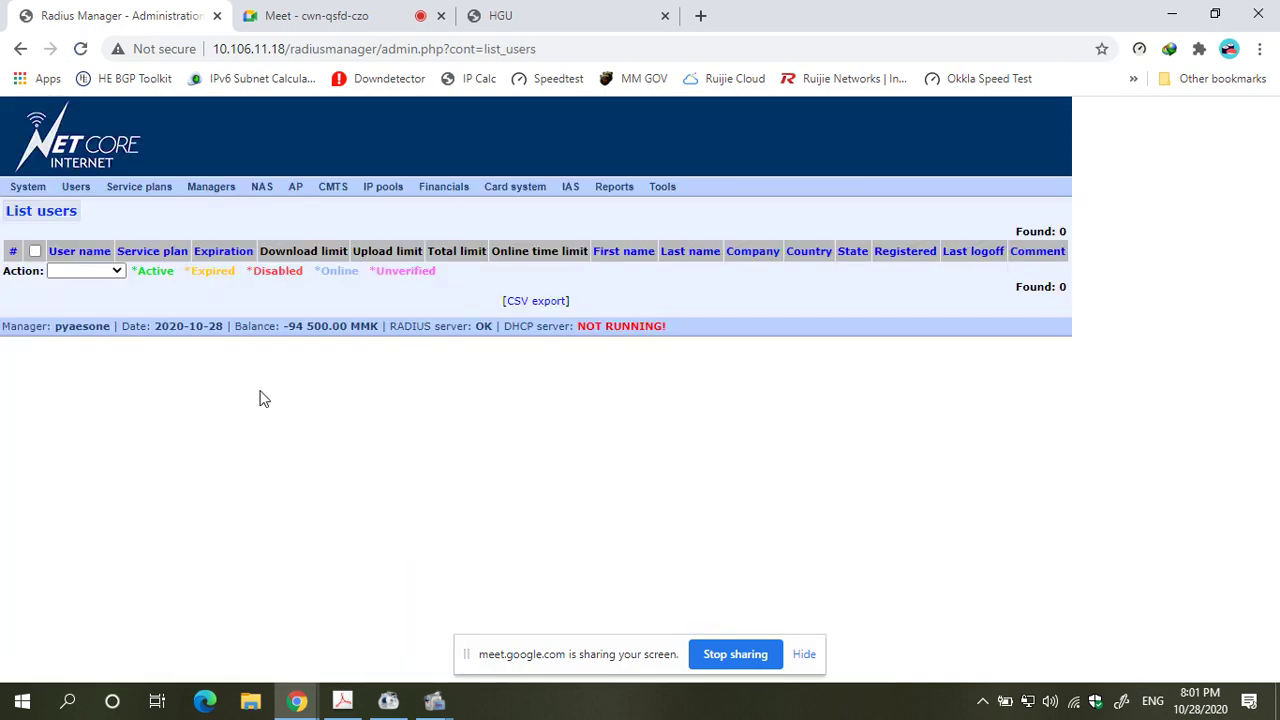
# - Log out of the reseller account and sign in with the saved administrator login
pyautogui.moveTo(26, 190)
pyautogui.click(31, 244)
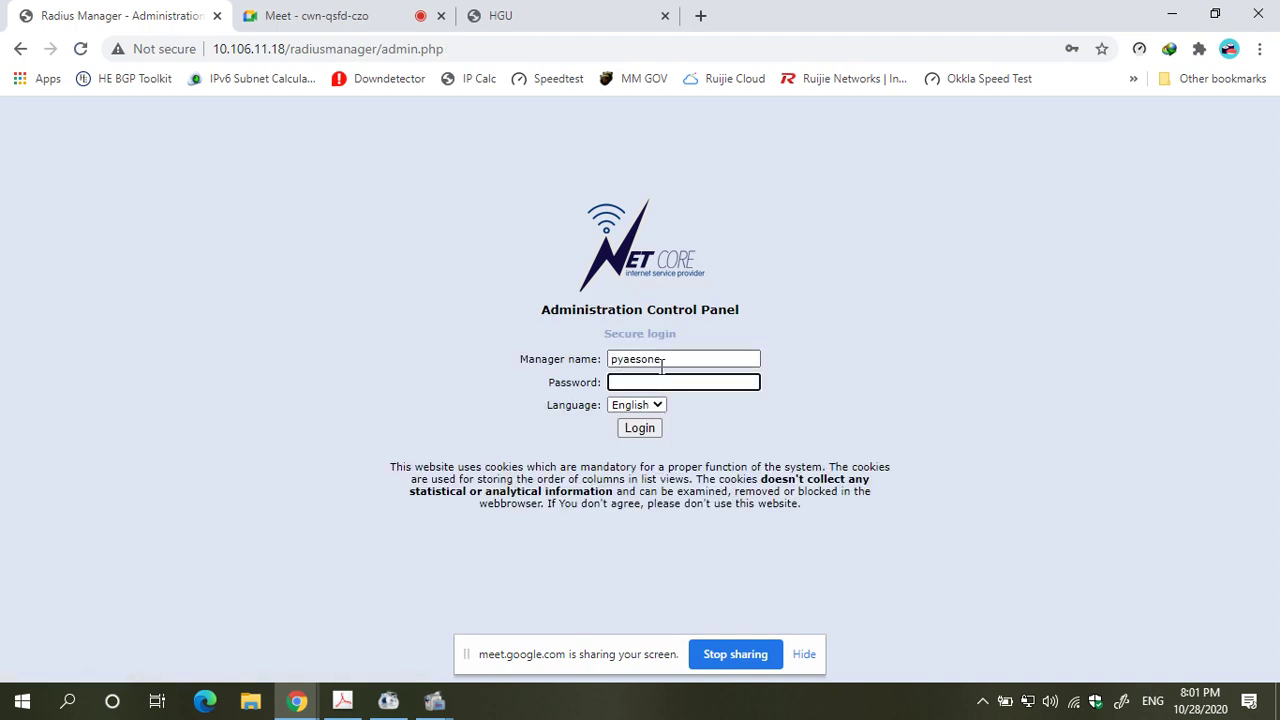
pyautogui.click(662, 362)
pyautogui.click(677, 400)
pyautogui.click(642, 425)
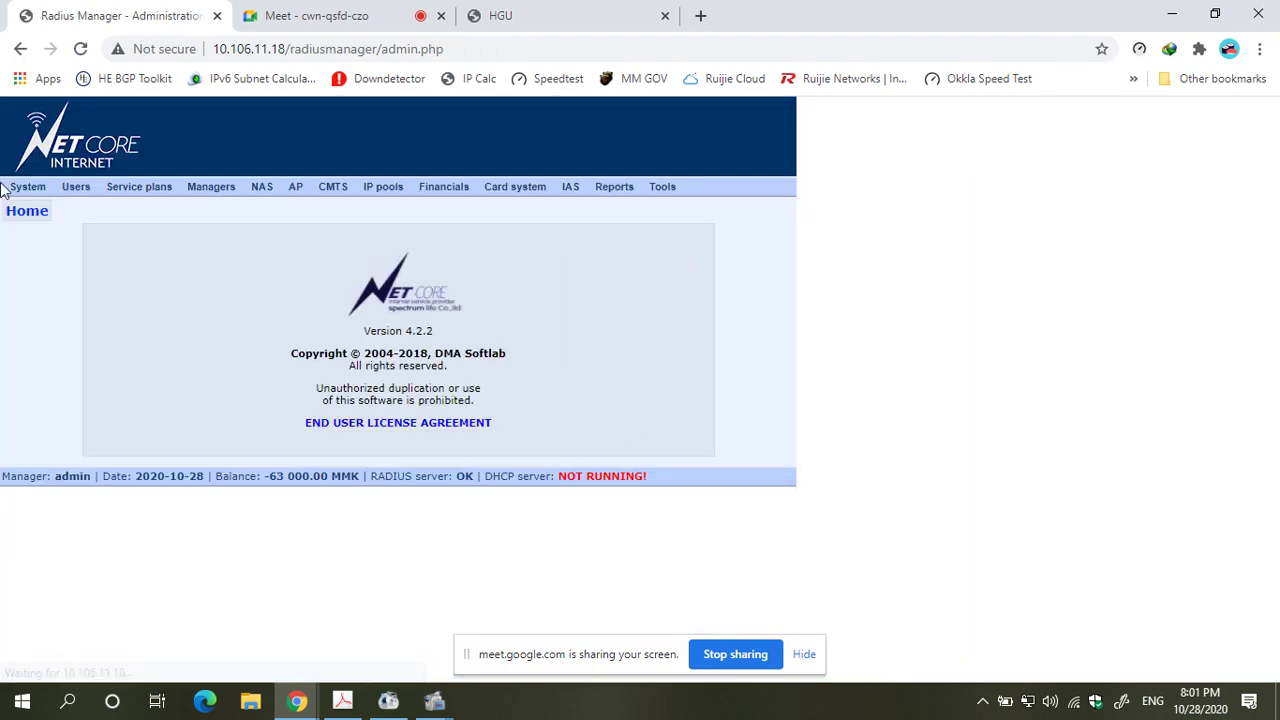
# - Search for 'test' and open user test's Edit user page
pyautogui.moveTo(75, 187)
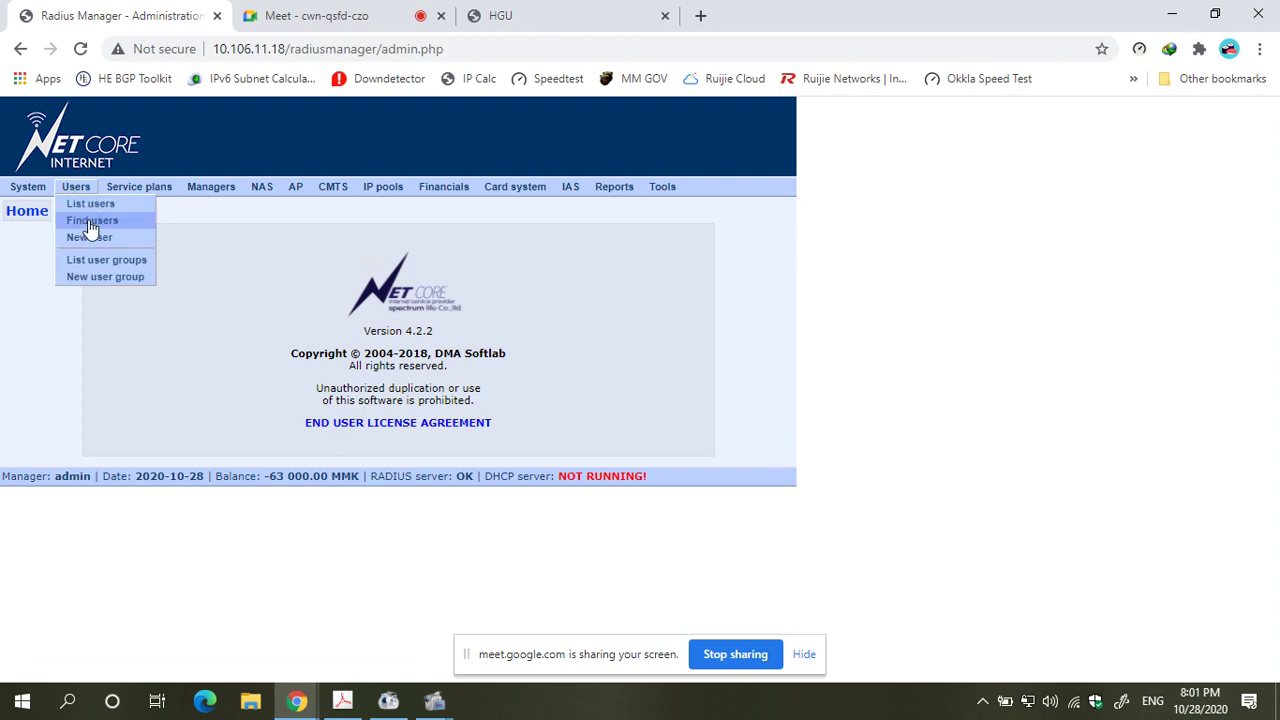
pyautogui.click(88, 219)
pyautogui.write('test')
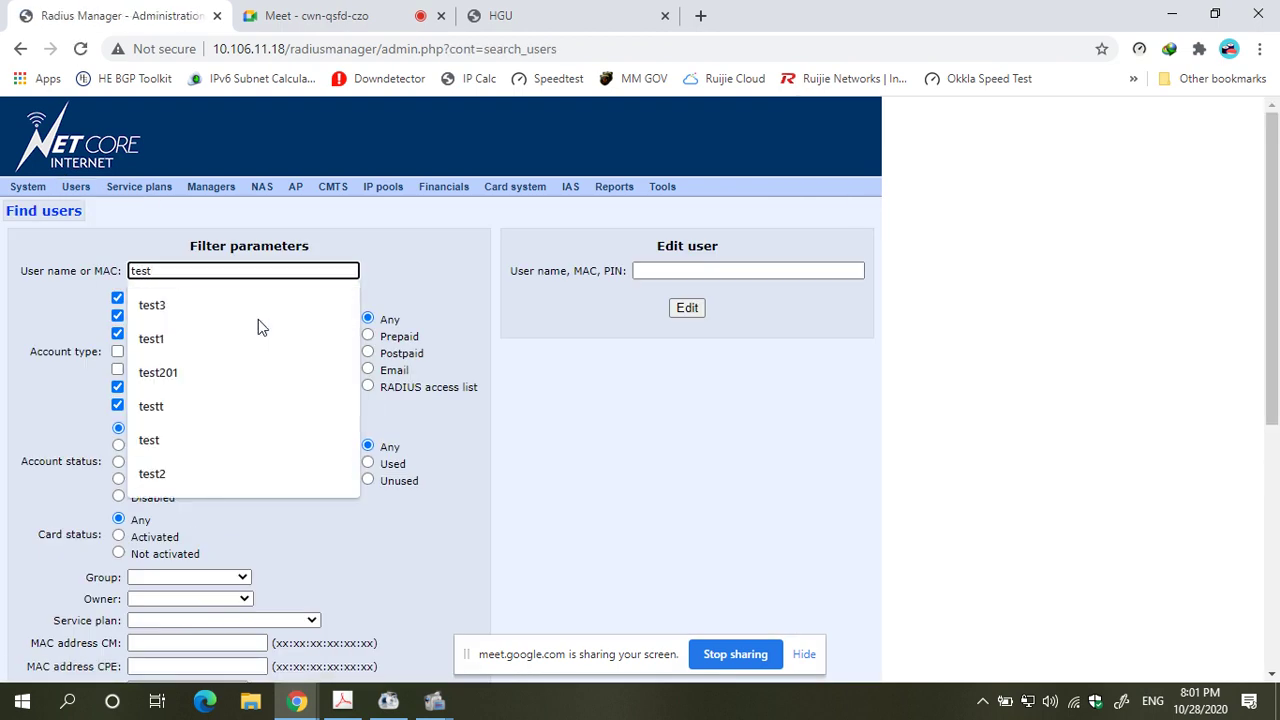
pyautogui.press('Return')
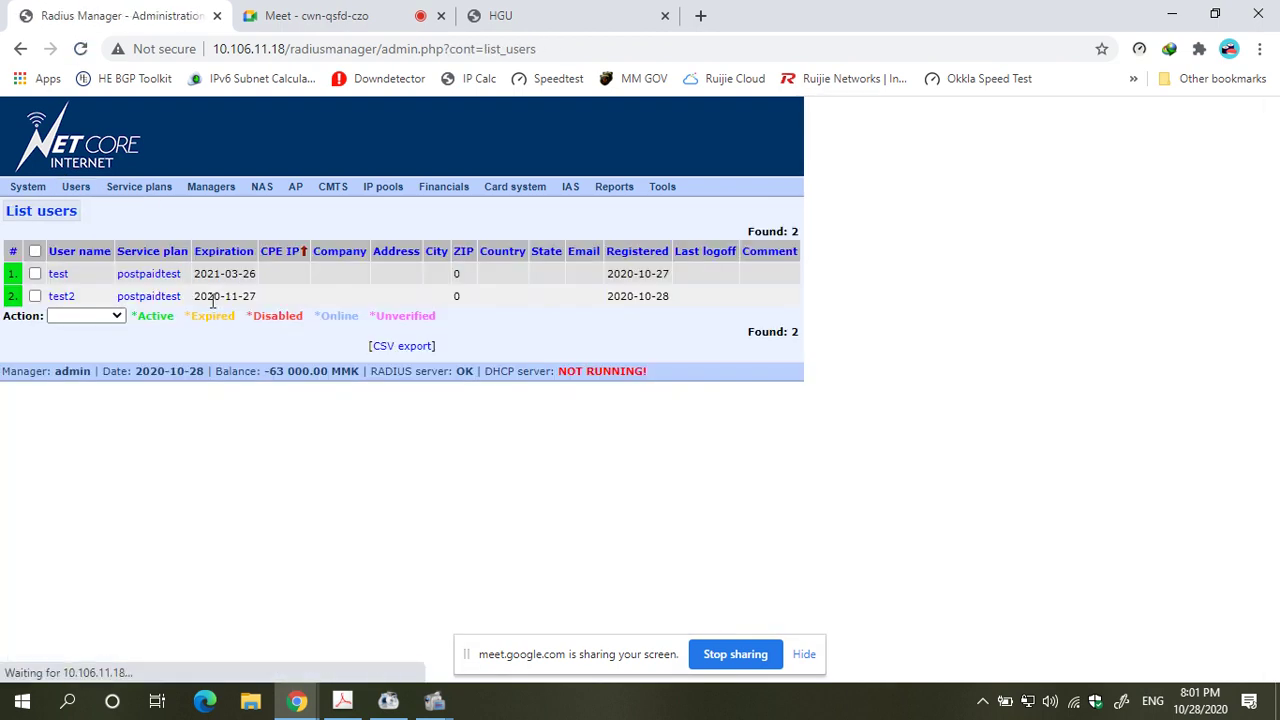
pyautogui.click(57, 275)
pyautogui.scroll(-8, 257, 358)
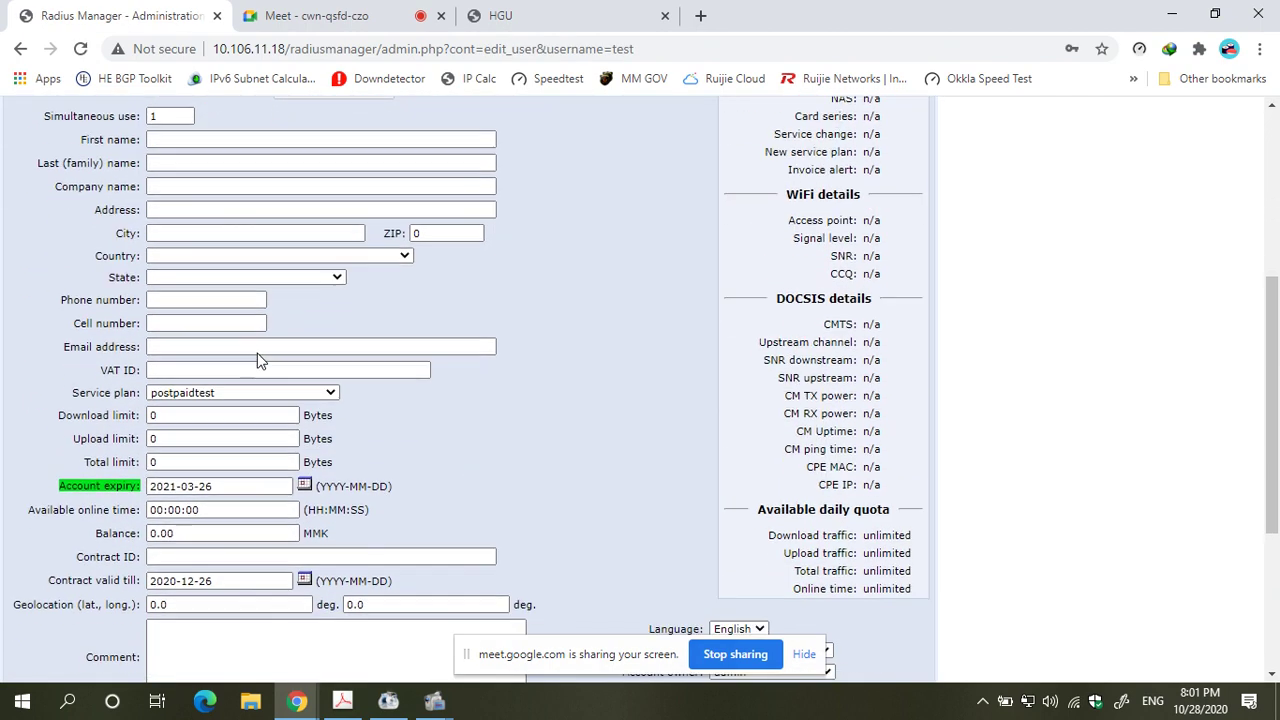
pyautogui.scroll(8, 257, 358)
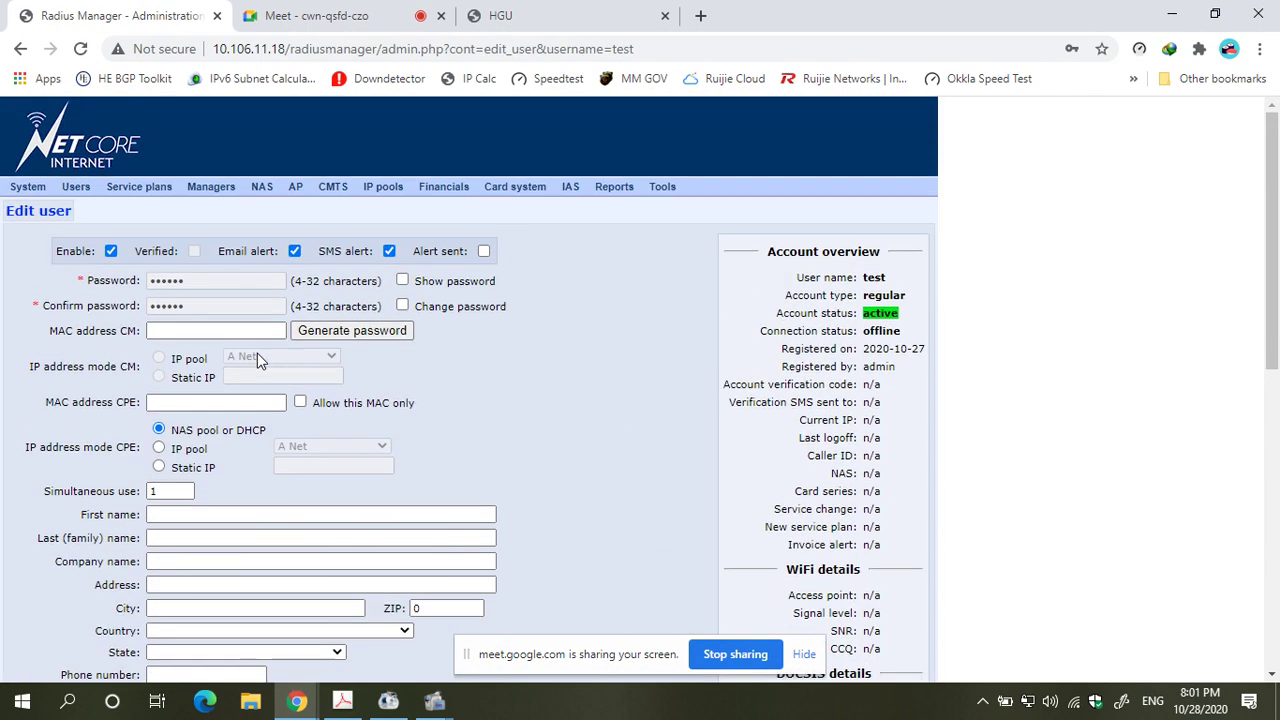
pyautogui.moveTo(76, 190)
pyautogui.click(89, 237)
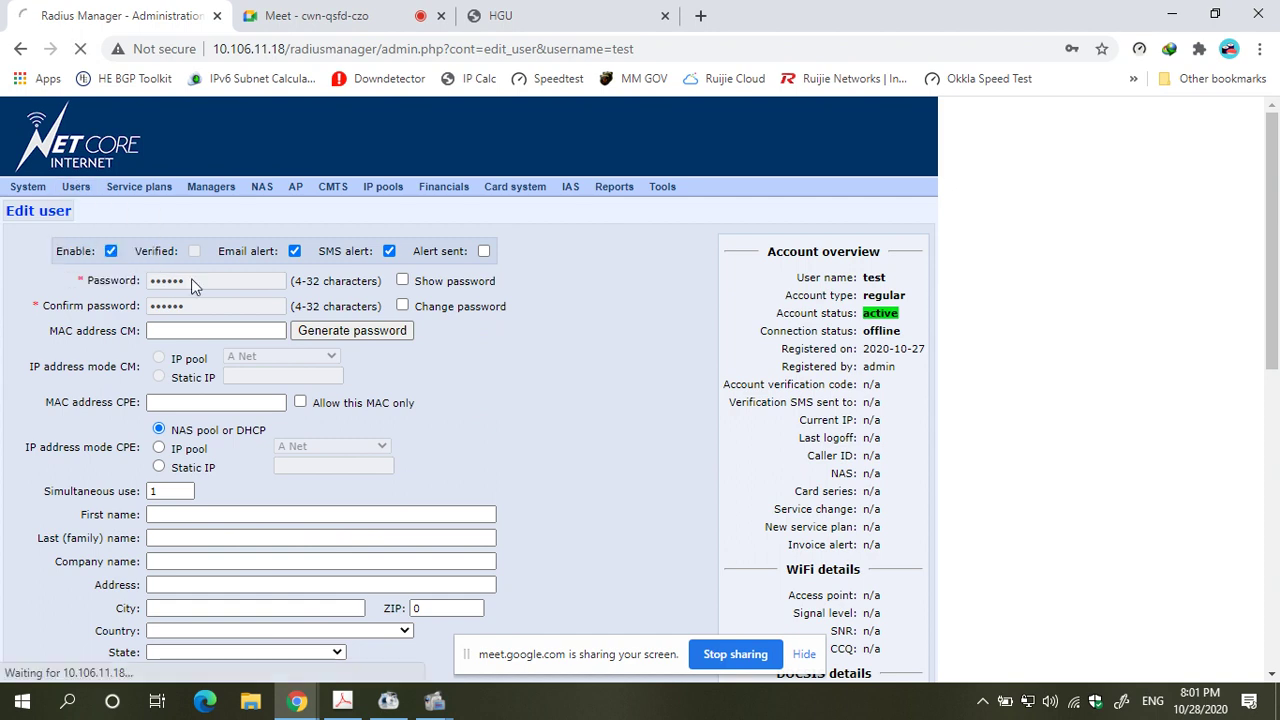
# - Enter username test3 with a password and its confirmation
pyautogui.write('test')
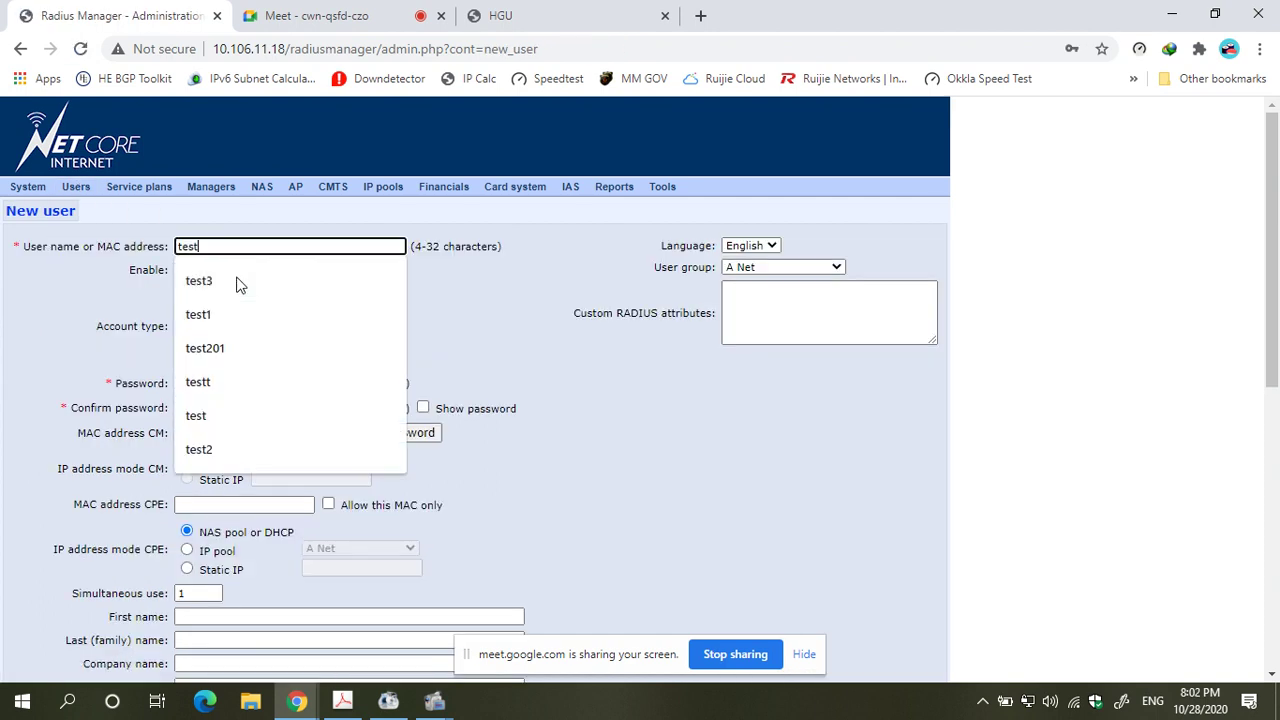
pyautogui.write('3')
pyautogui.click(281, 380)
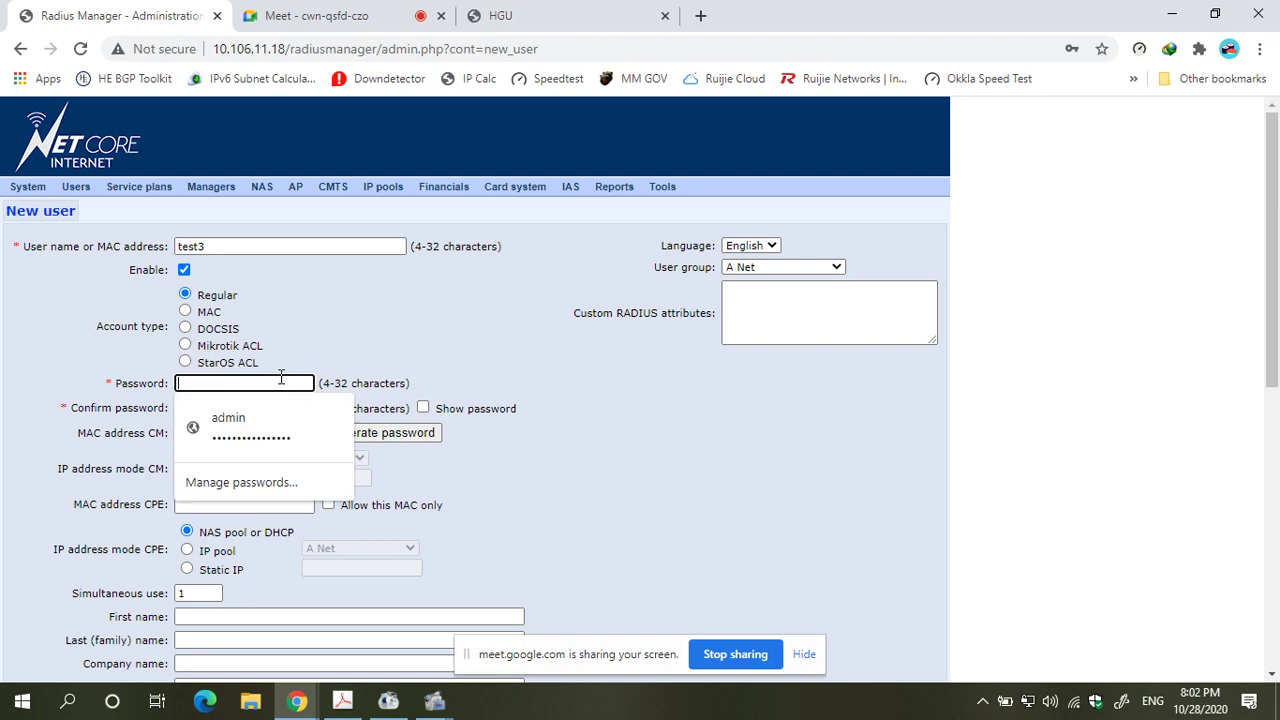
pyautogui.write('test33')
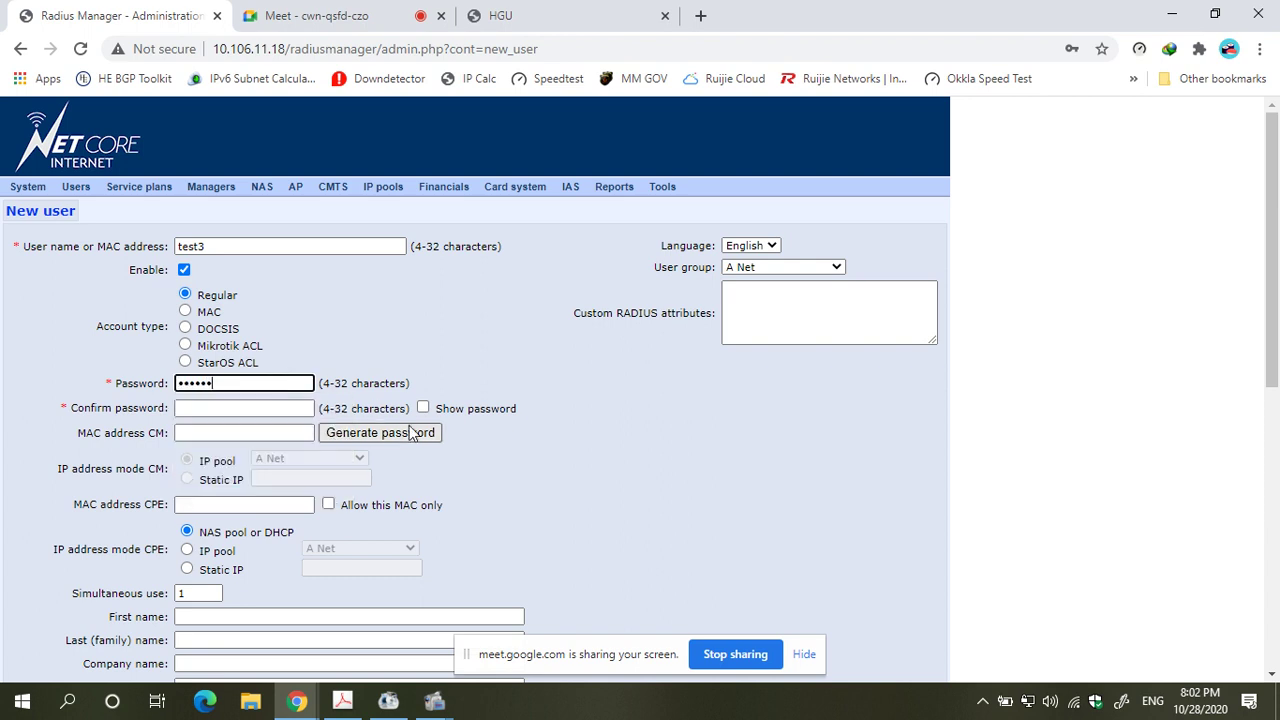
pyautogui.scroll(-1, 420, 434)
pyautogui.click(258, 410)
pyautogui.write('tes')
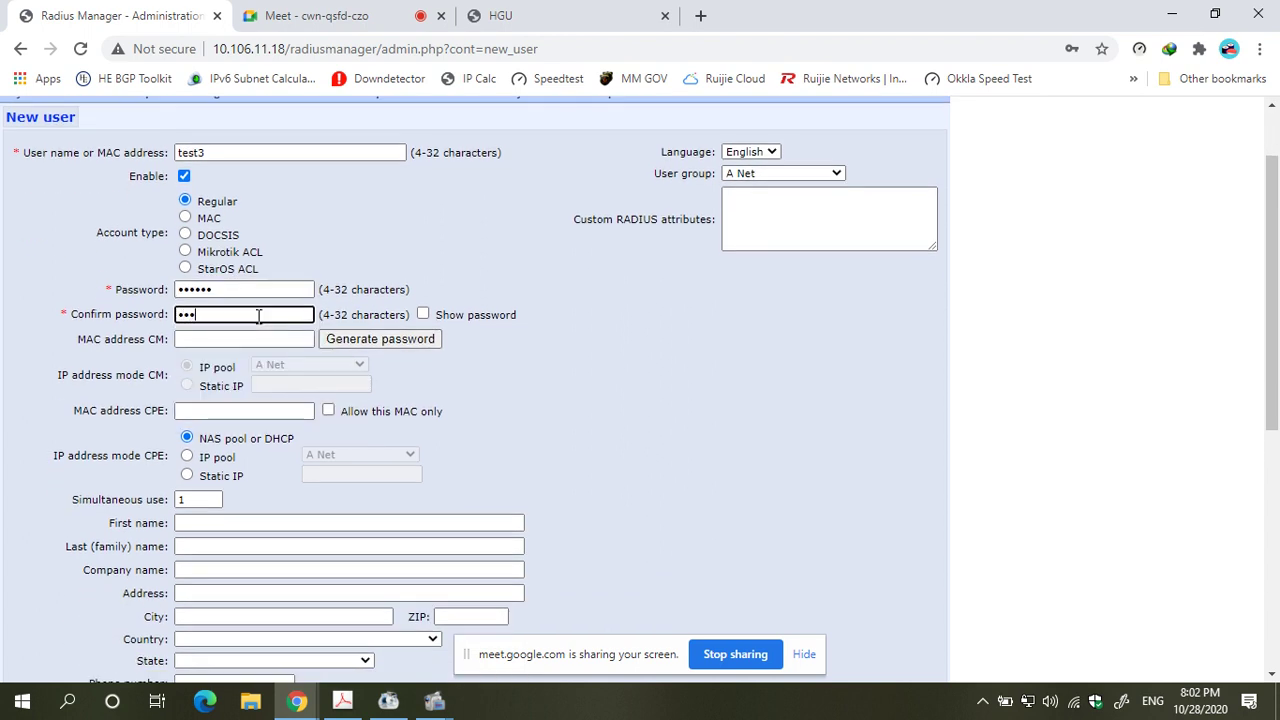
# - Choose the postpaidtest service plan and add the new user
pyautogui.scroll(-4, 326, 374)
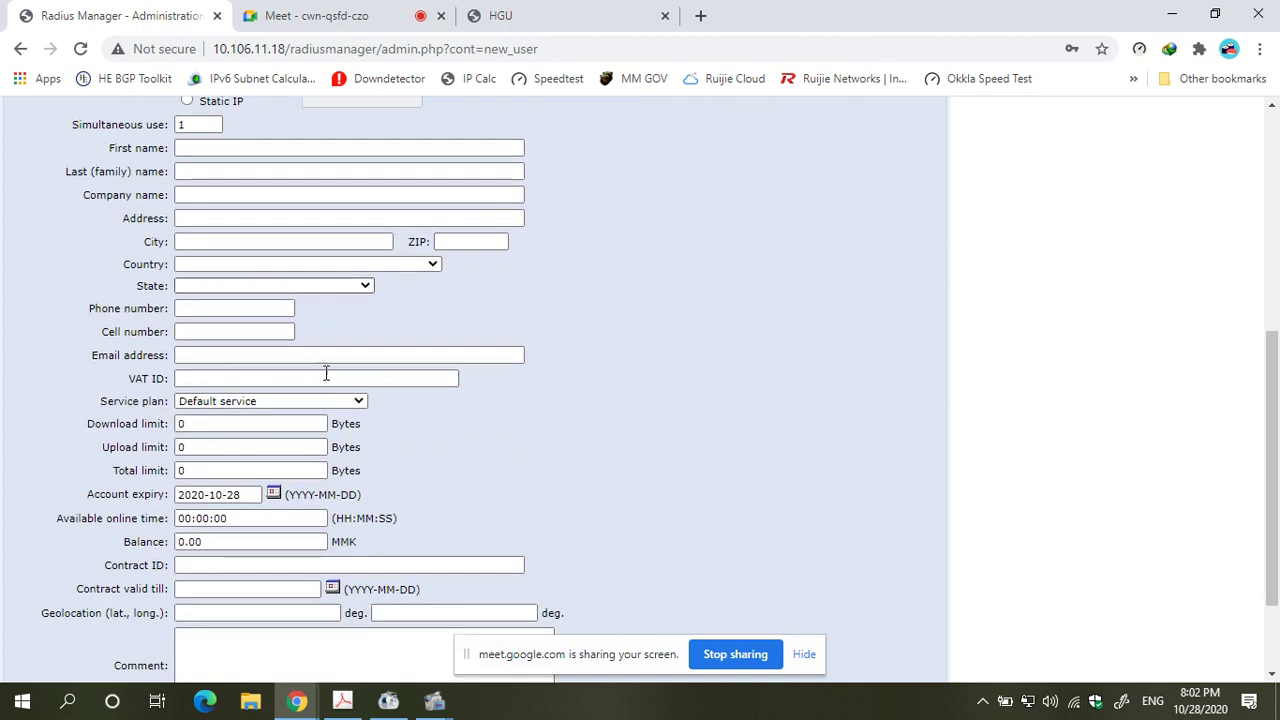
pyautogui.click(258, 402)
pyautogui.scroll(-5, 245, 440)
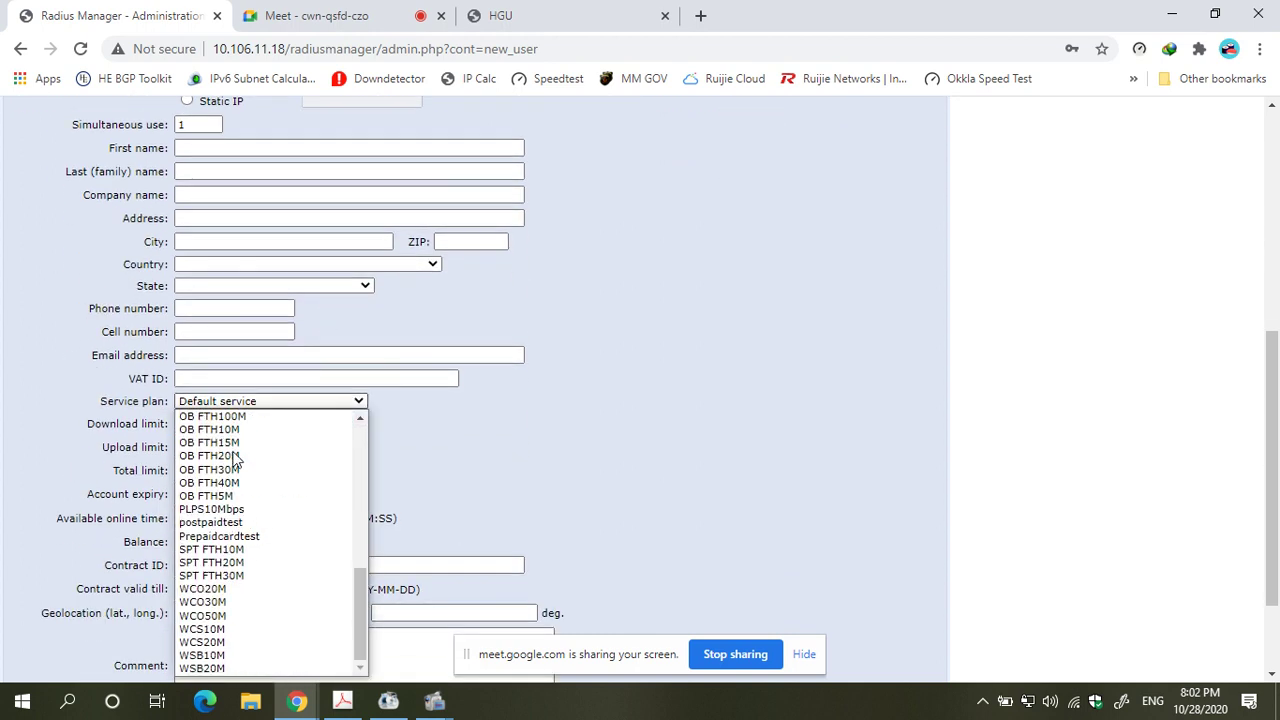
pyautogui.click(235, 523)
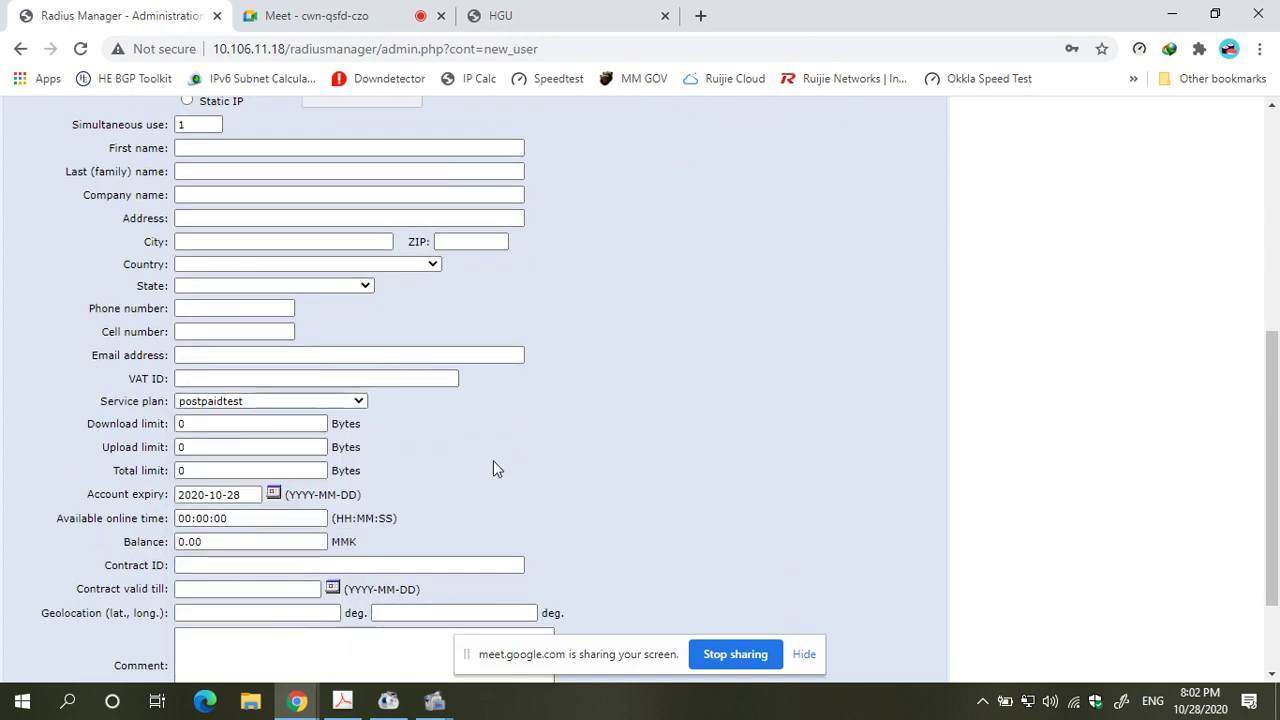
pyautogui.scroll(-3, 493, 462)
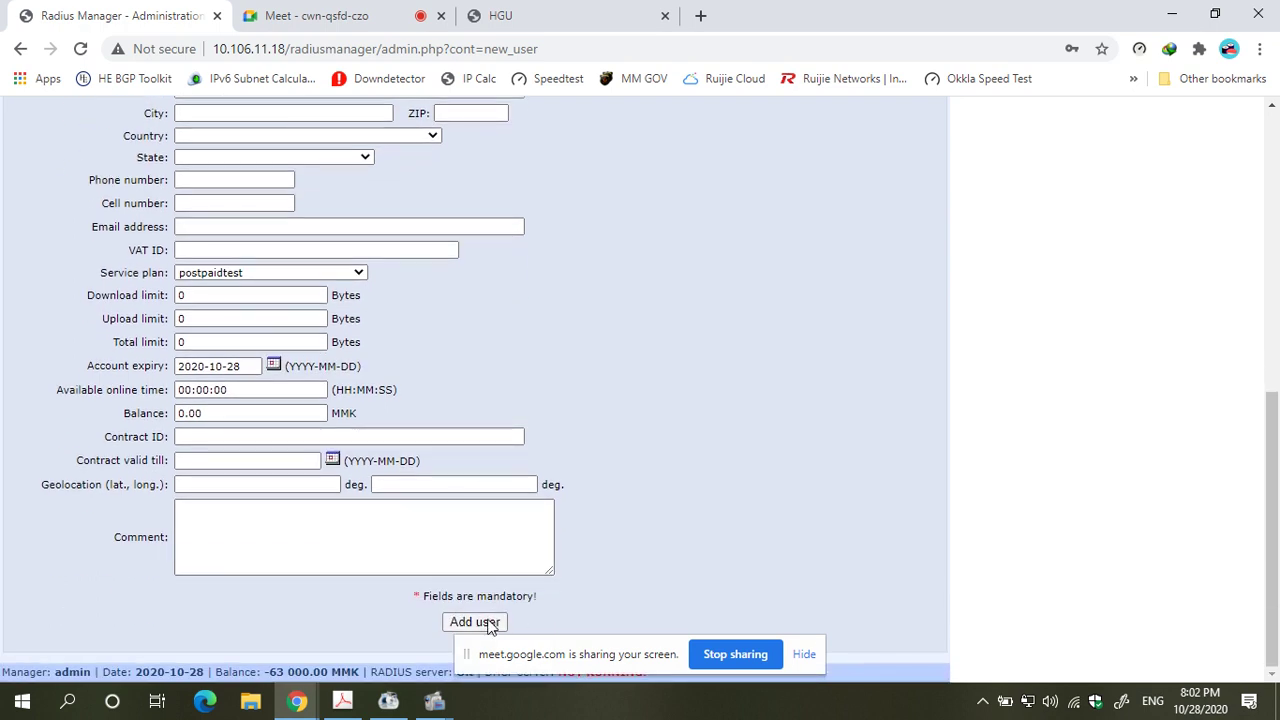
pyautogui.click(480, 622)
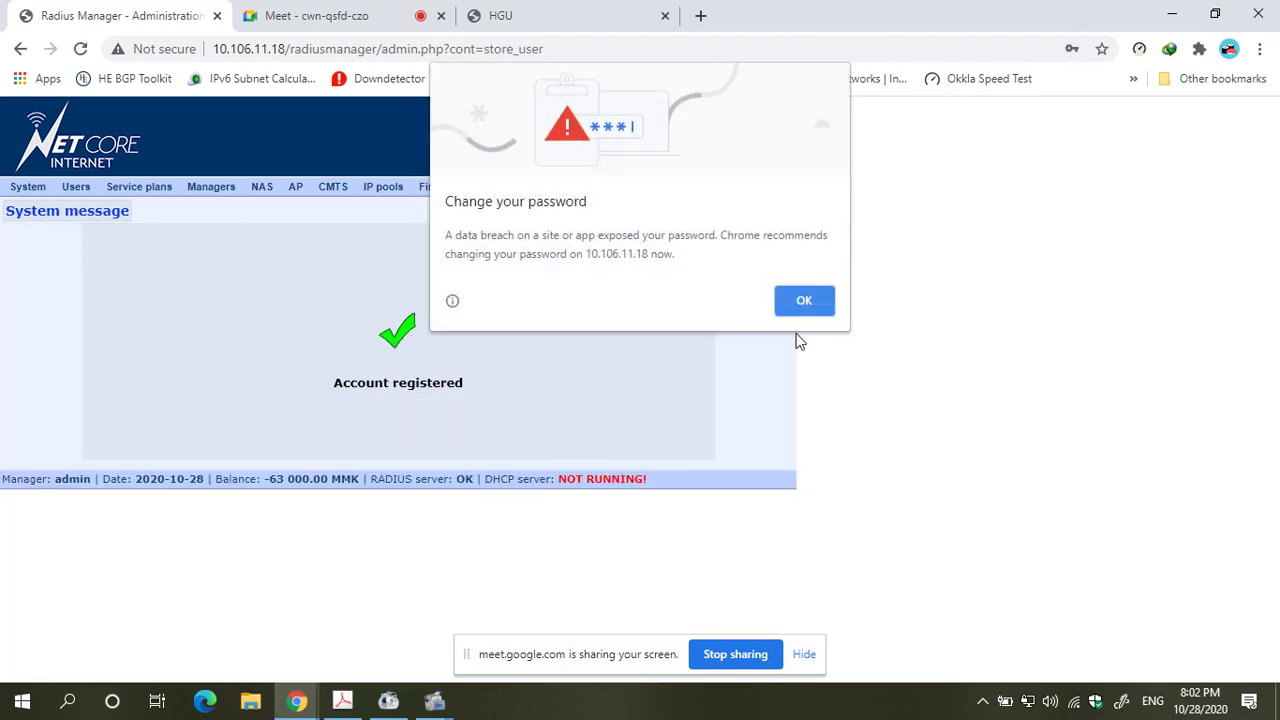
# - Dismiss the password warning and open the reseller manager from List managers
pyautogui.click(804, 301)
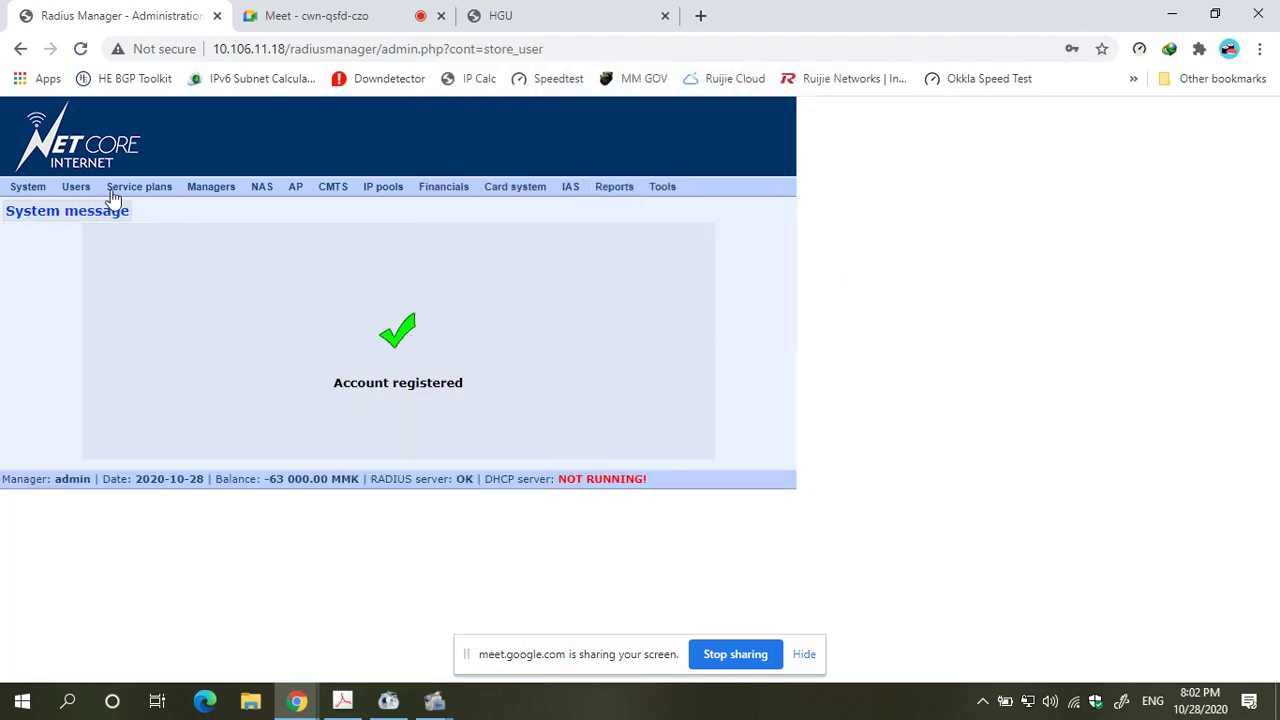
pyautogui.moveTo(68, 192)
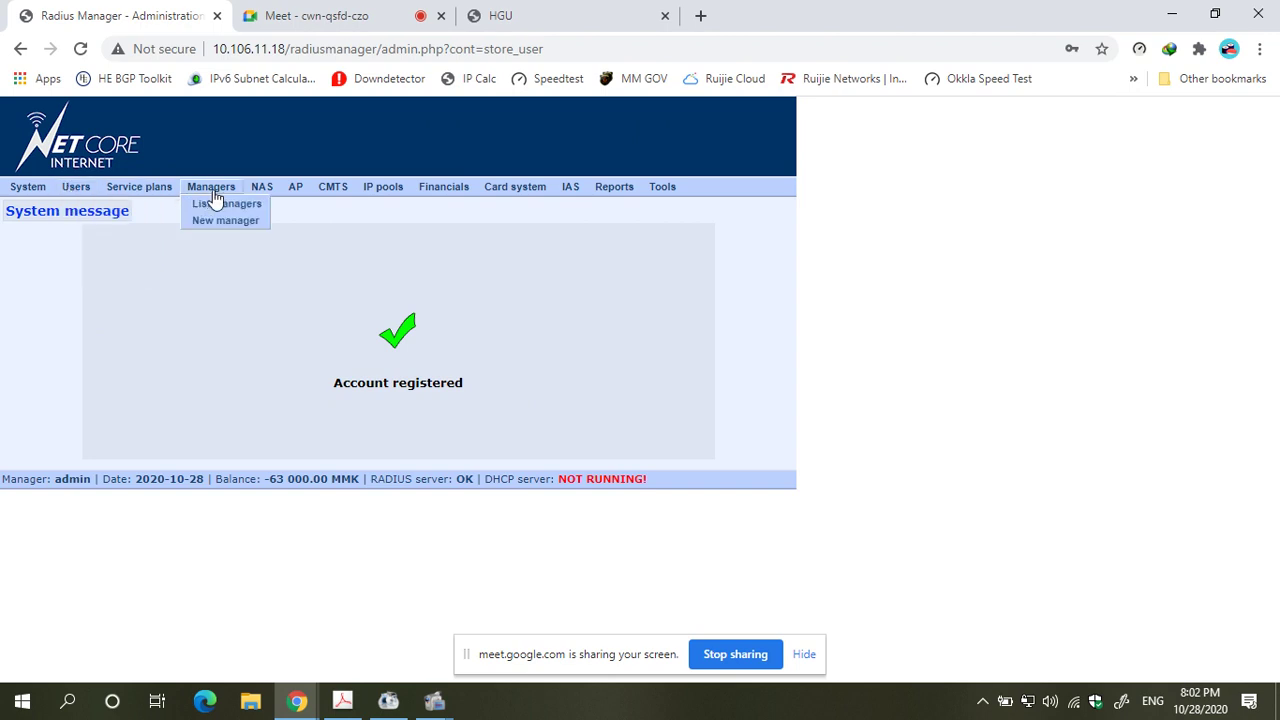
pyautogui.click(214, 207)
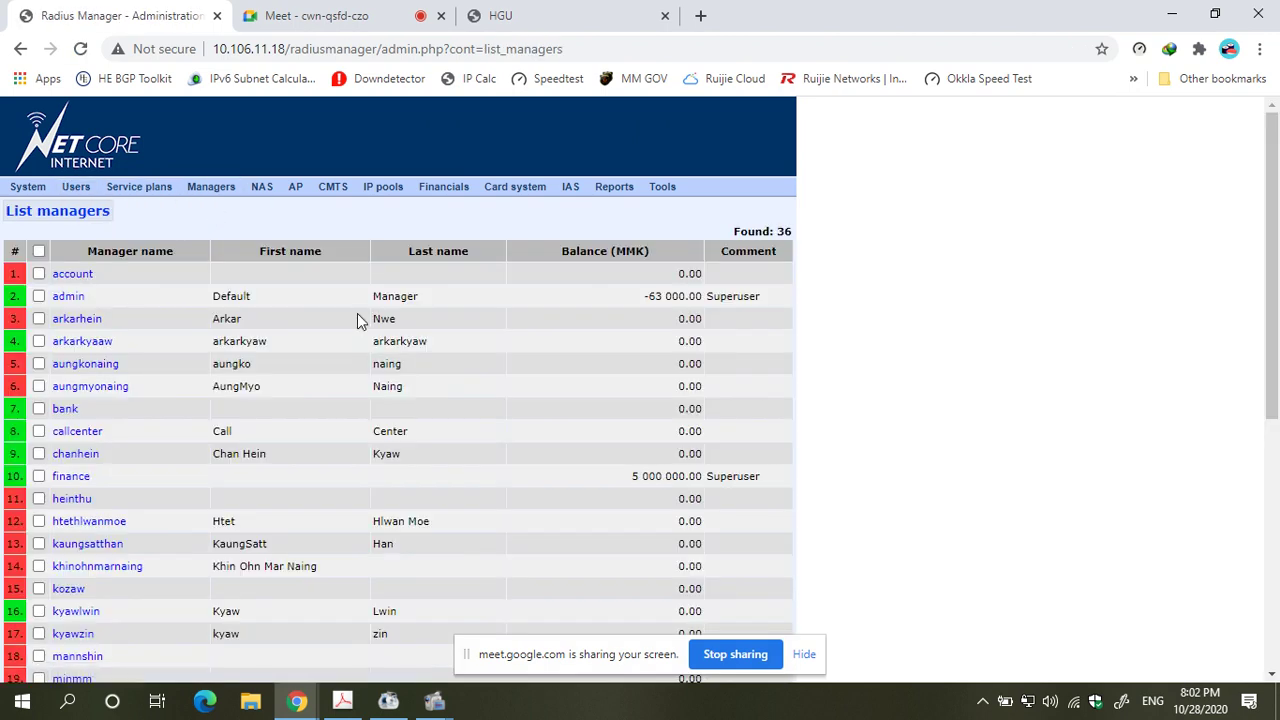
pyautogui.scroll(-3, 360, 320)
pyautogui.scroll(-3, 114, 563)
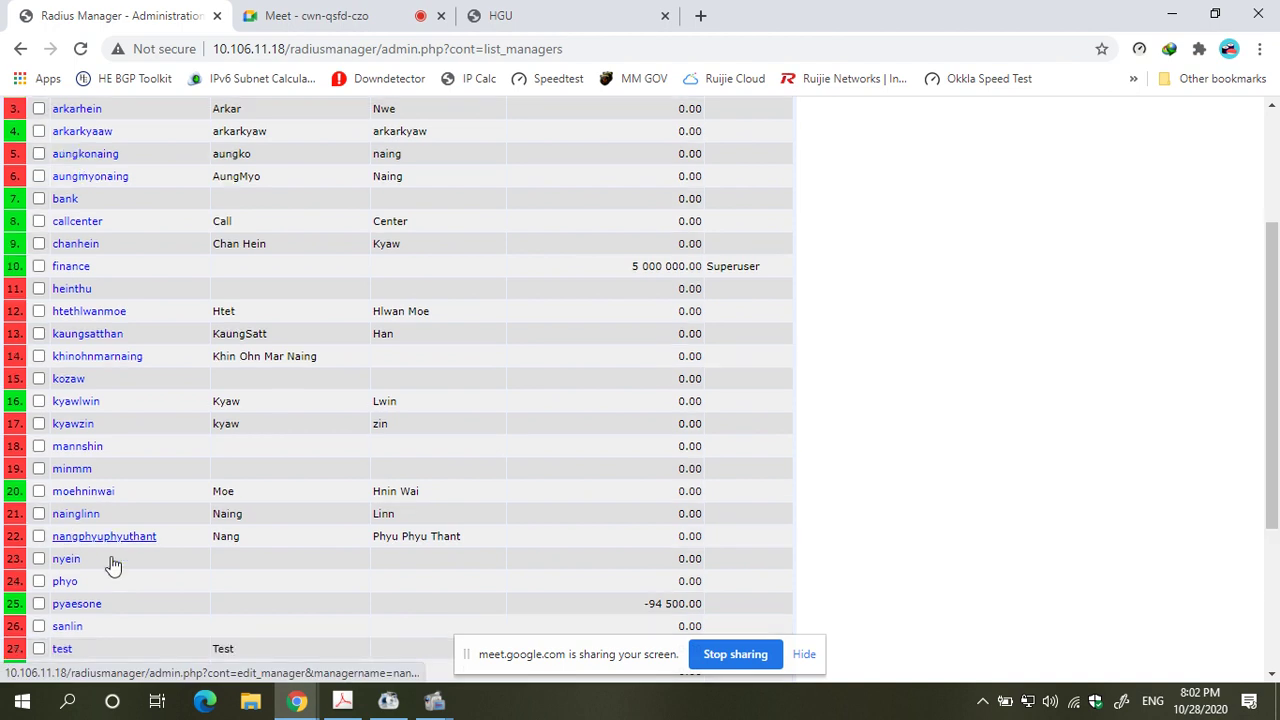
pyautogui.click(76, 444)
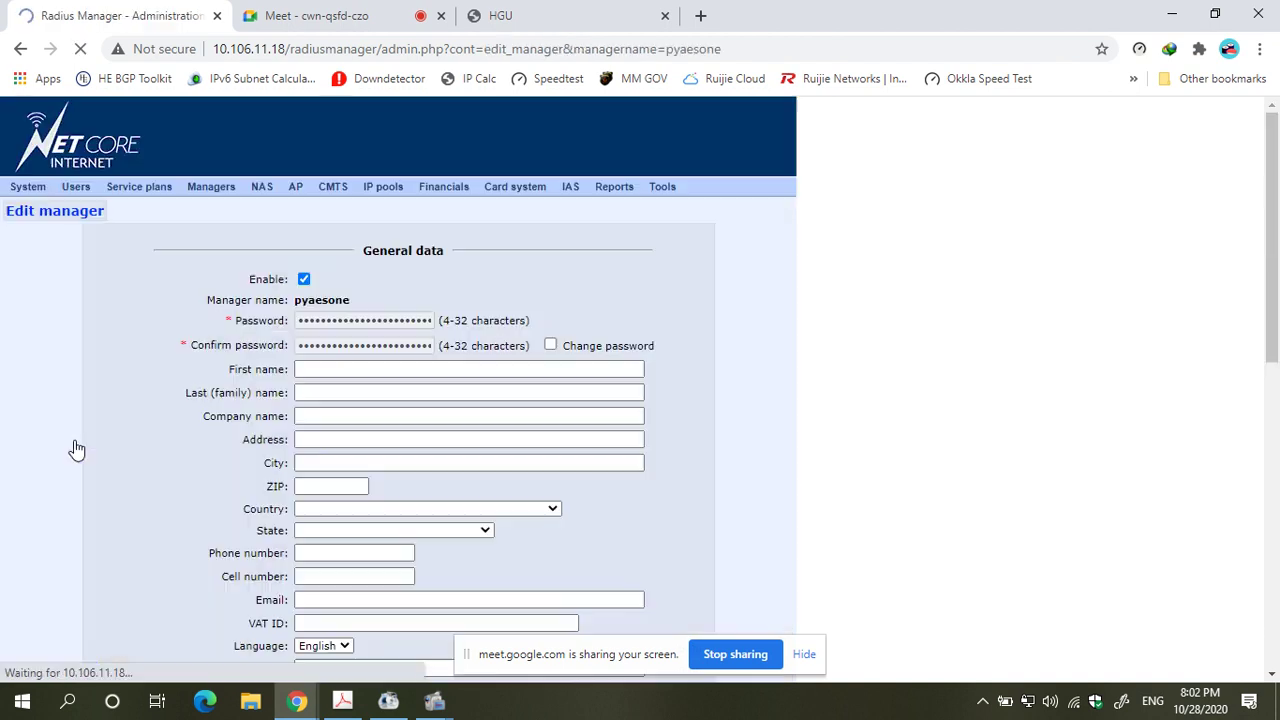
# - Add a 94500 MMK cash credit to the reseller and confirm it
pyautogui.scroll(-10, 74, 449)
pyautogui.moveTo(290, 500); pyautogui.dragTo(172, 497)
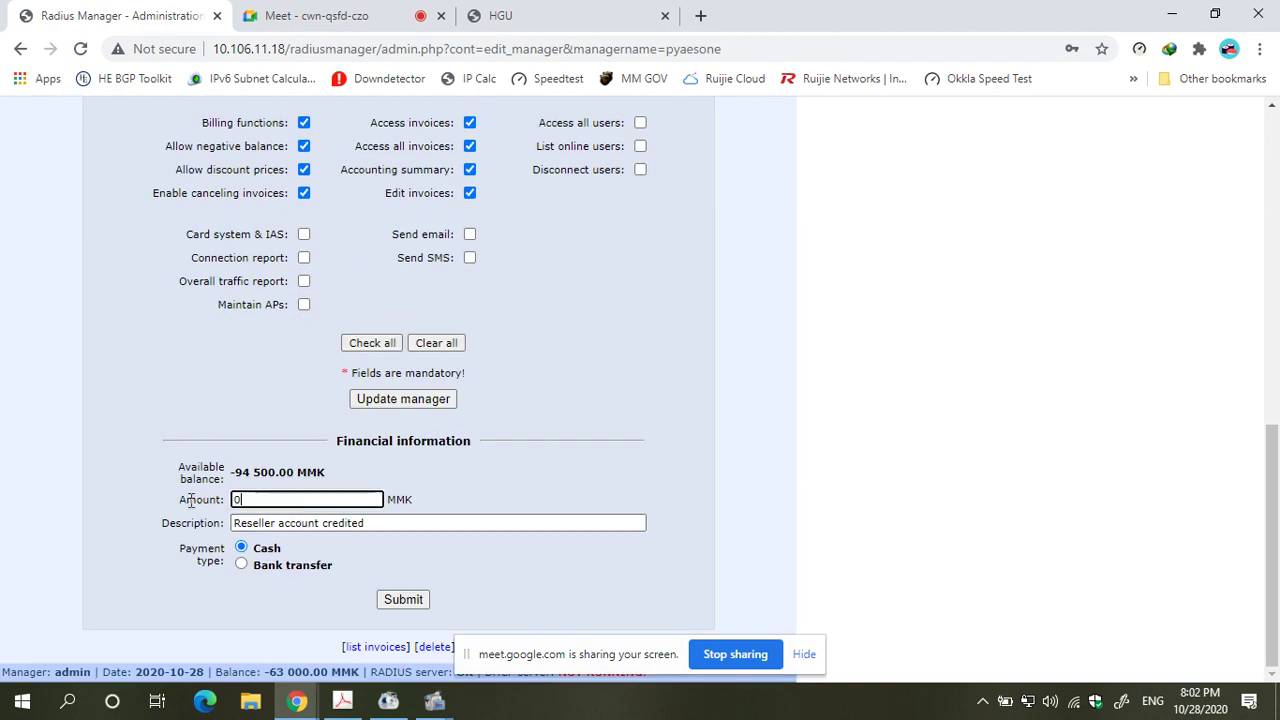
pyautogui.write('94')
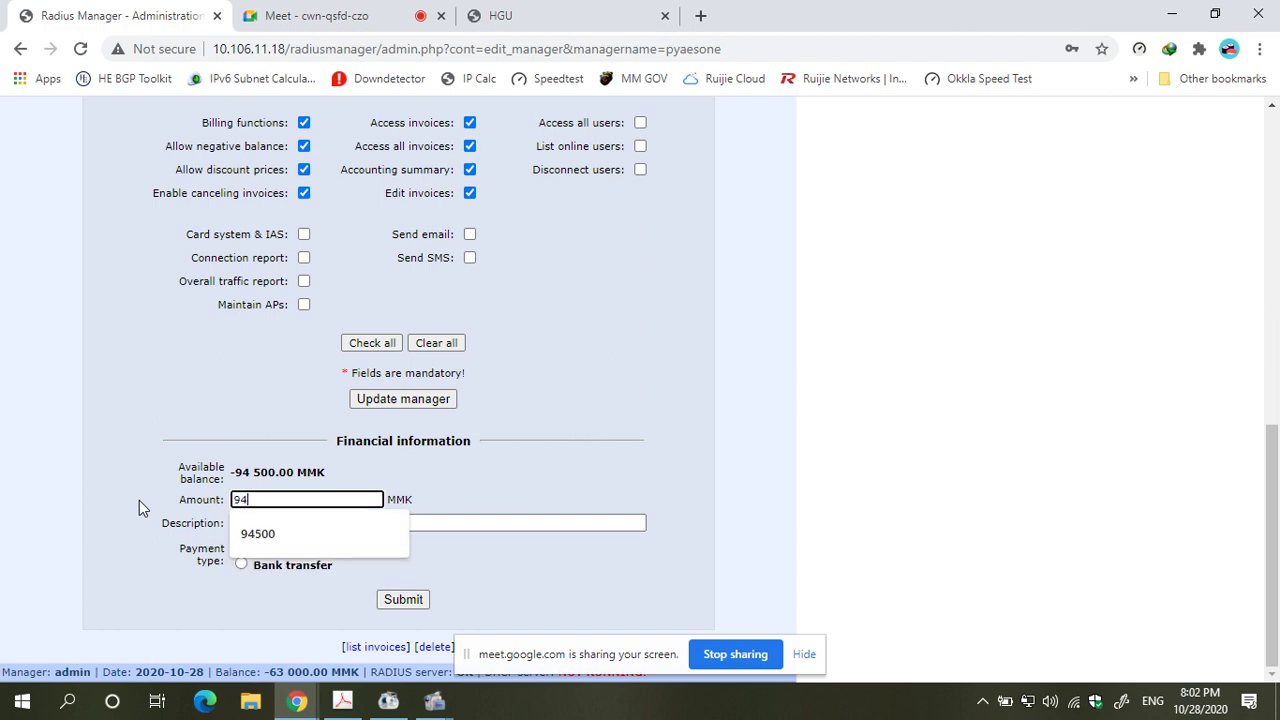
pyautogui.write('500')
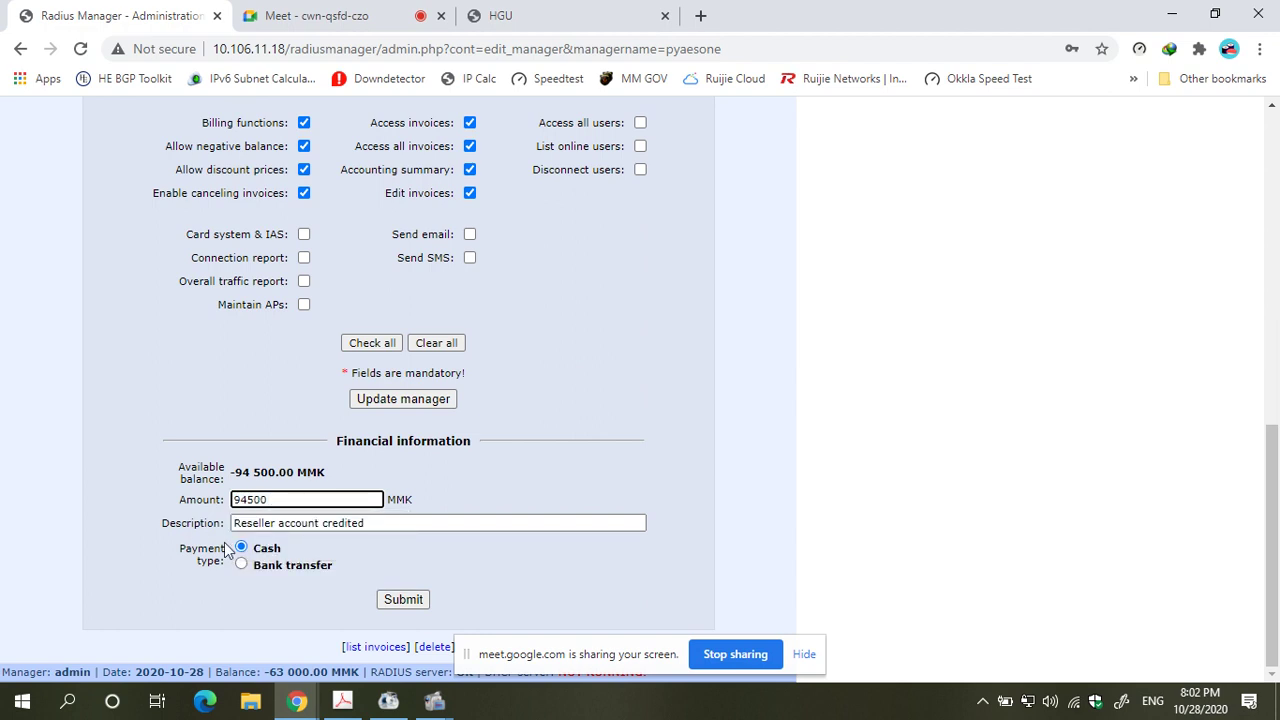
pyautogui.click(402, 603)
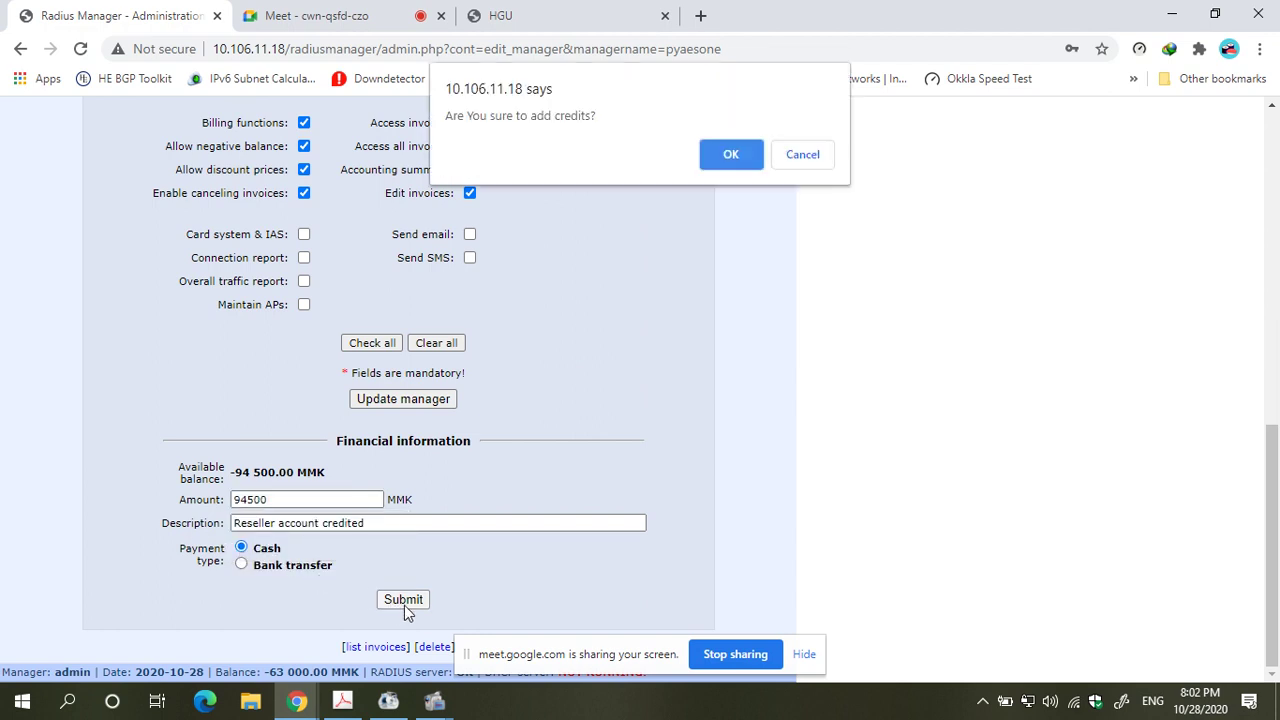
pyautogui.click(731, 154)
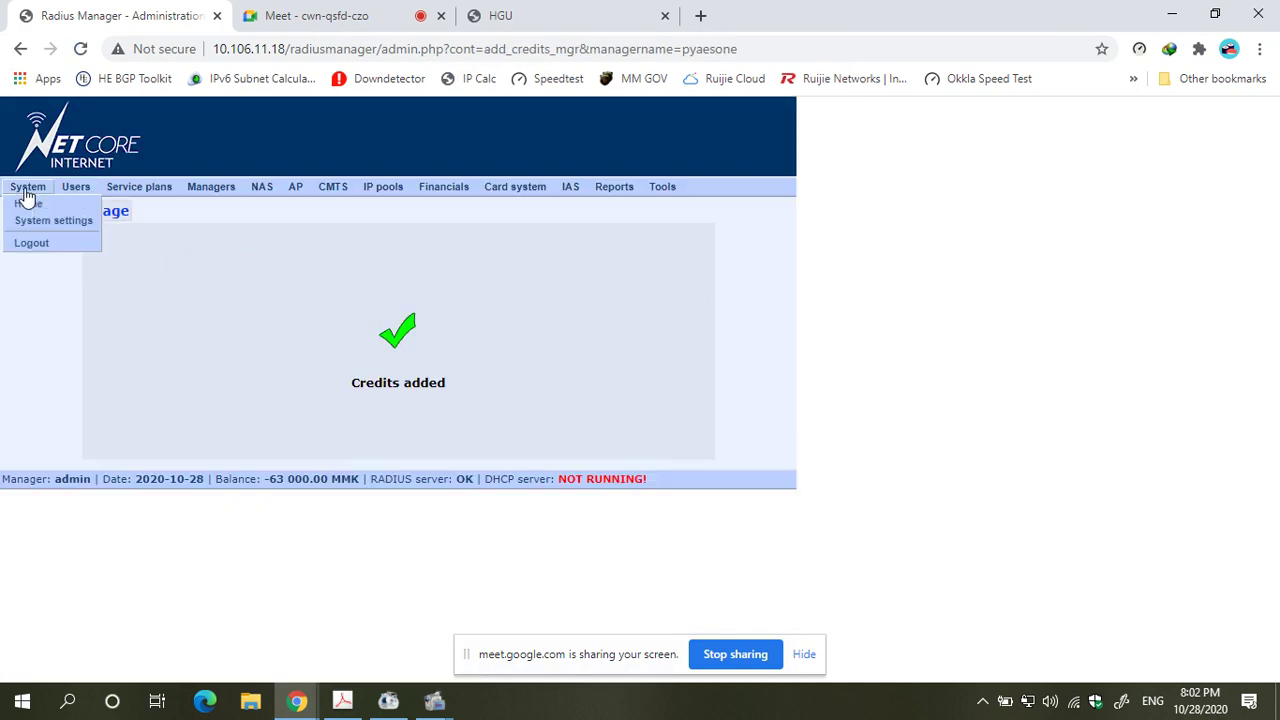
# - Open postpaidtest and review its Prepaid regular, 10000/10000 kbps plan settings
pyautogui.moveTo(113, 192)
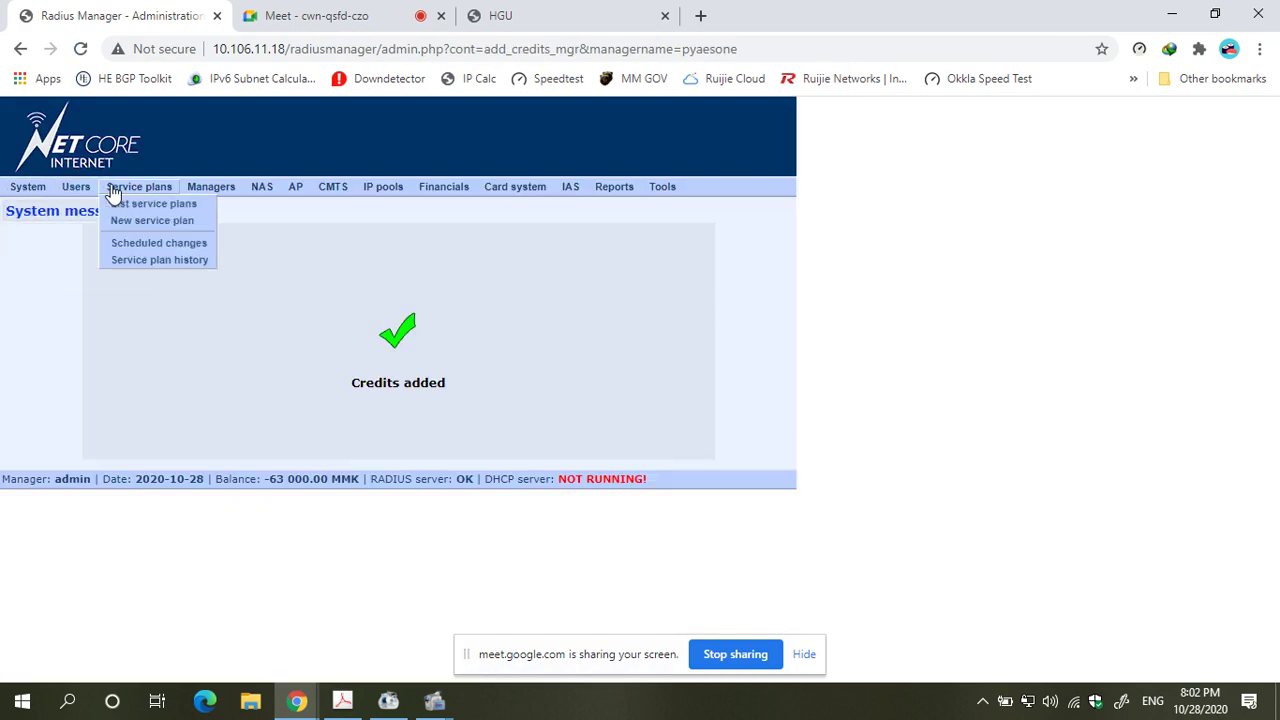
pyautogui.click(167, 205)
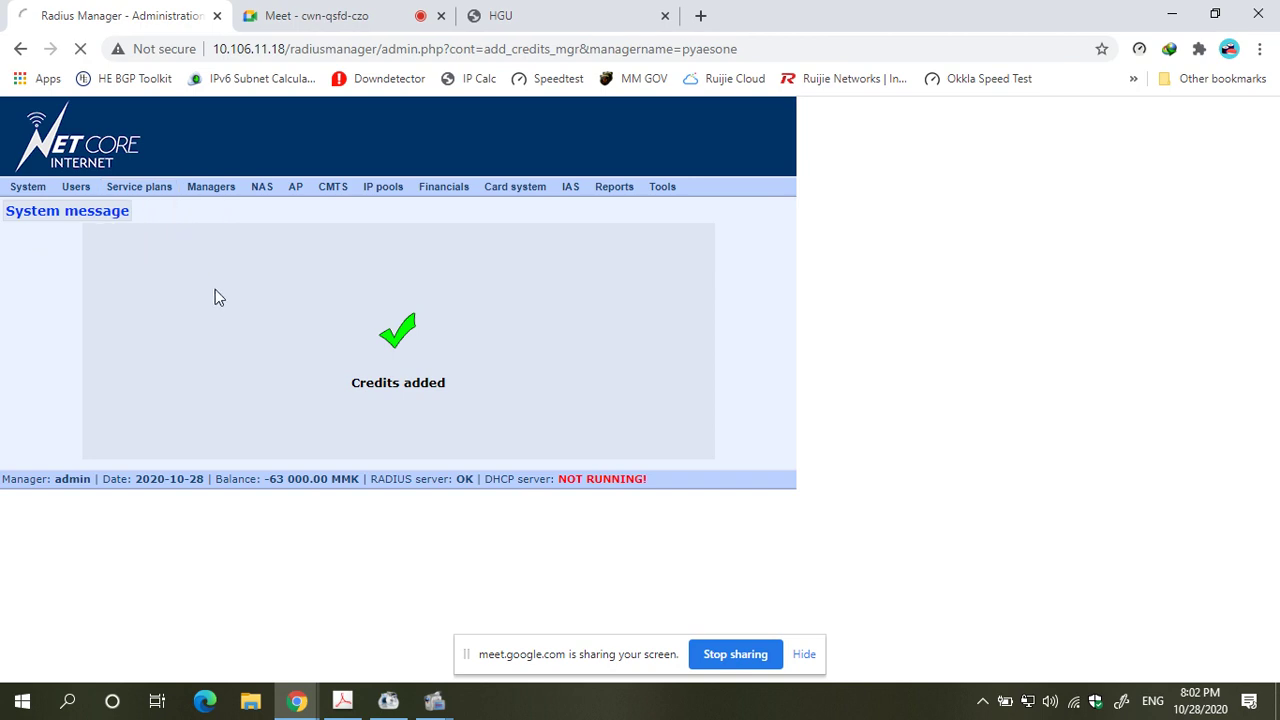
pyautogui.scroll(-5, 118, 270)
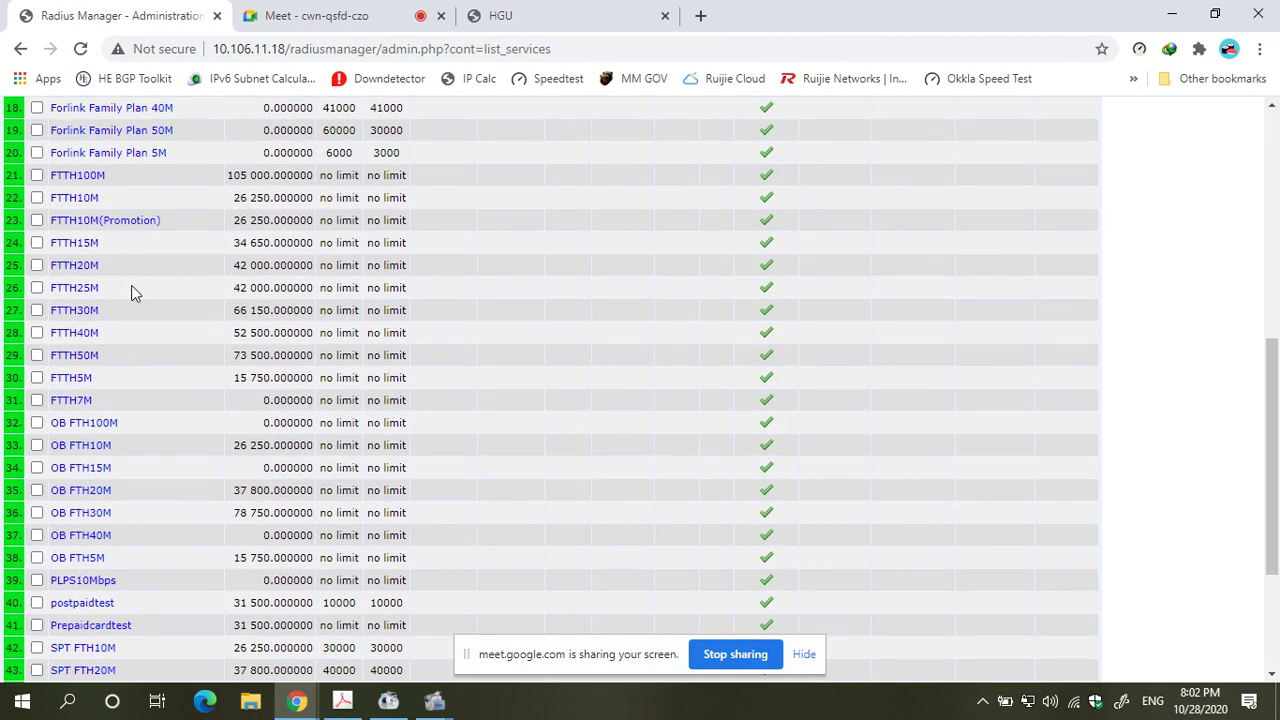
pyautogui.scroll(-1, 126, 491)
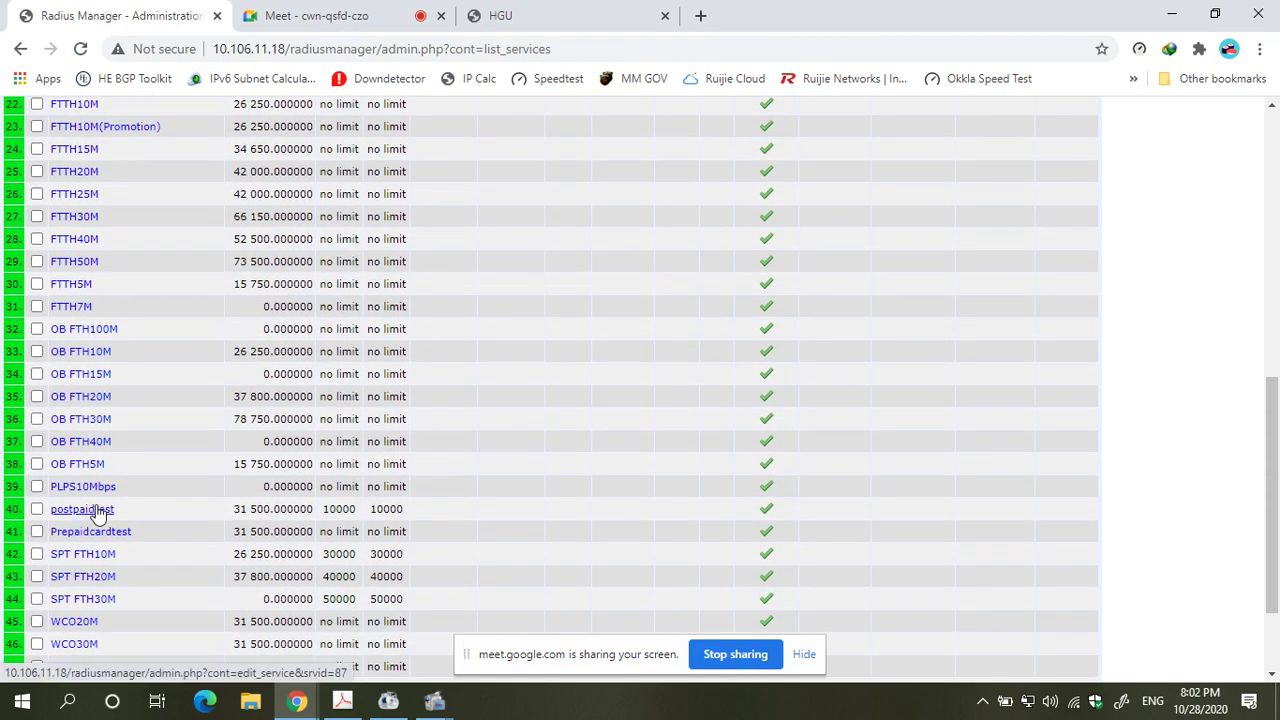
pyautogui.click(97, 513)
pyautogui.scroll(-5, 177, 502)
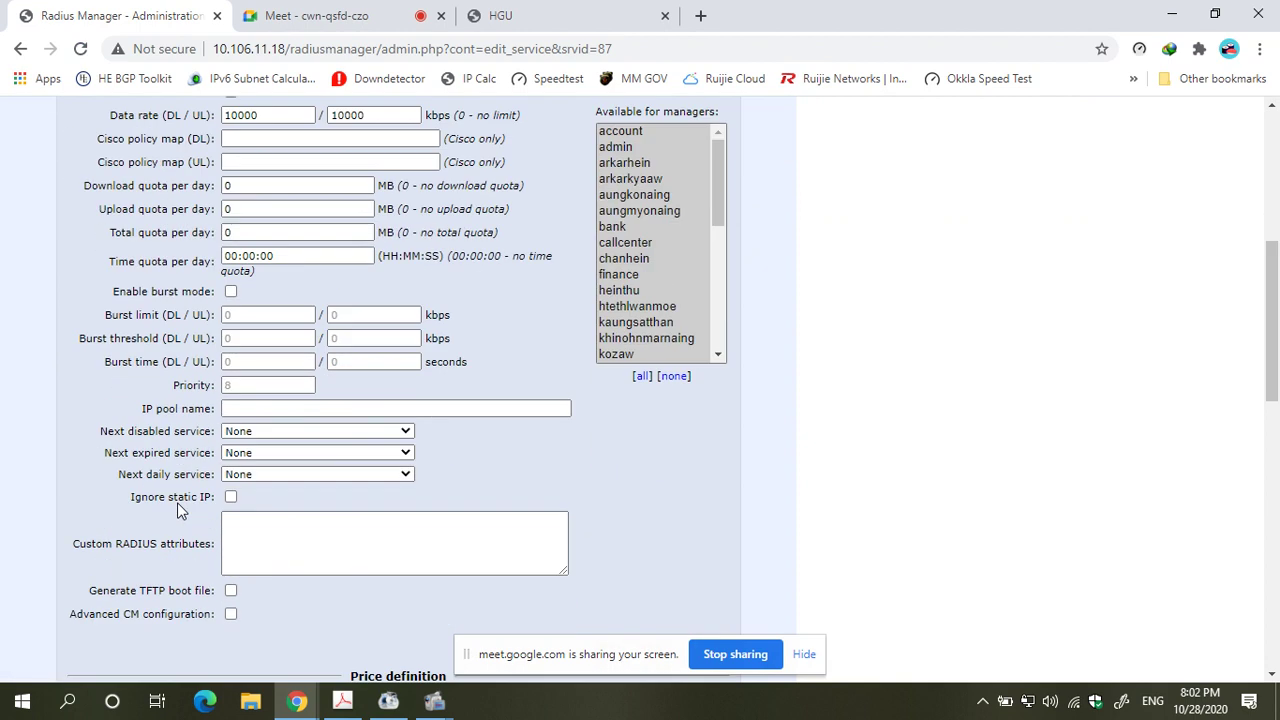
pyautogui.scroll(-6, 645, 291)
pyautogui.scroll(2, 655, 340)
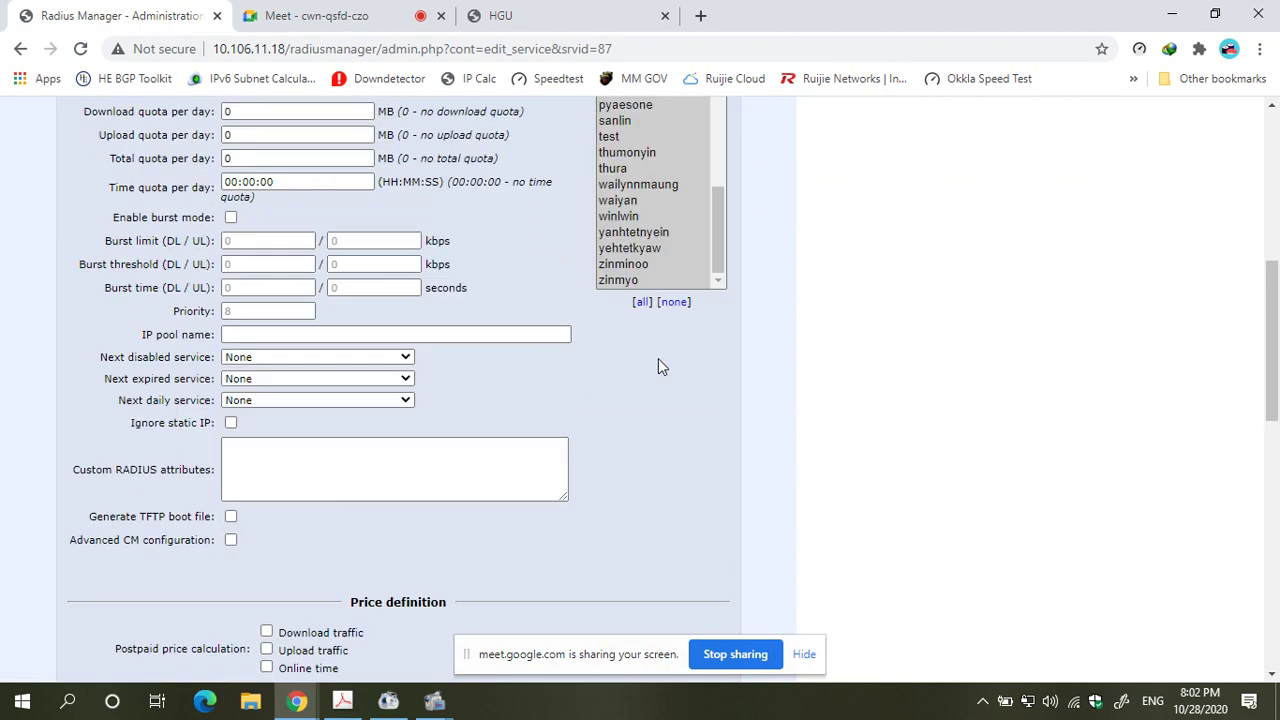
pyautogui.scroll(-5, 650, 418)
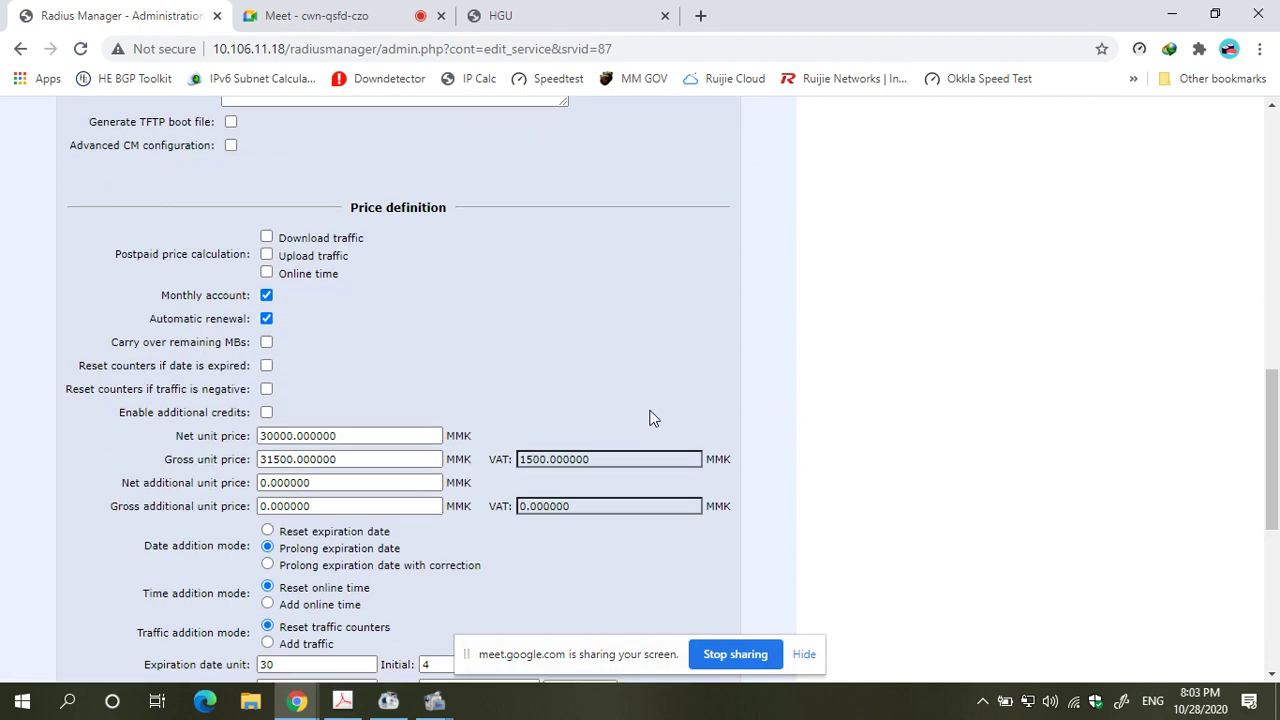
pyautogui.scroll(10, 32, 148)
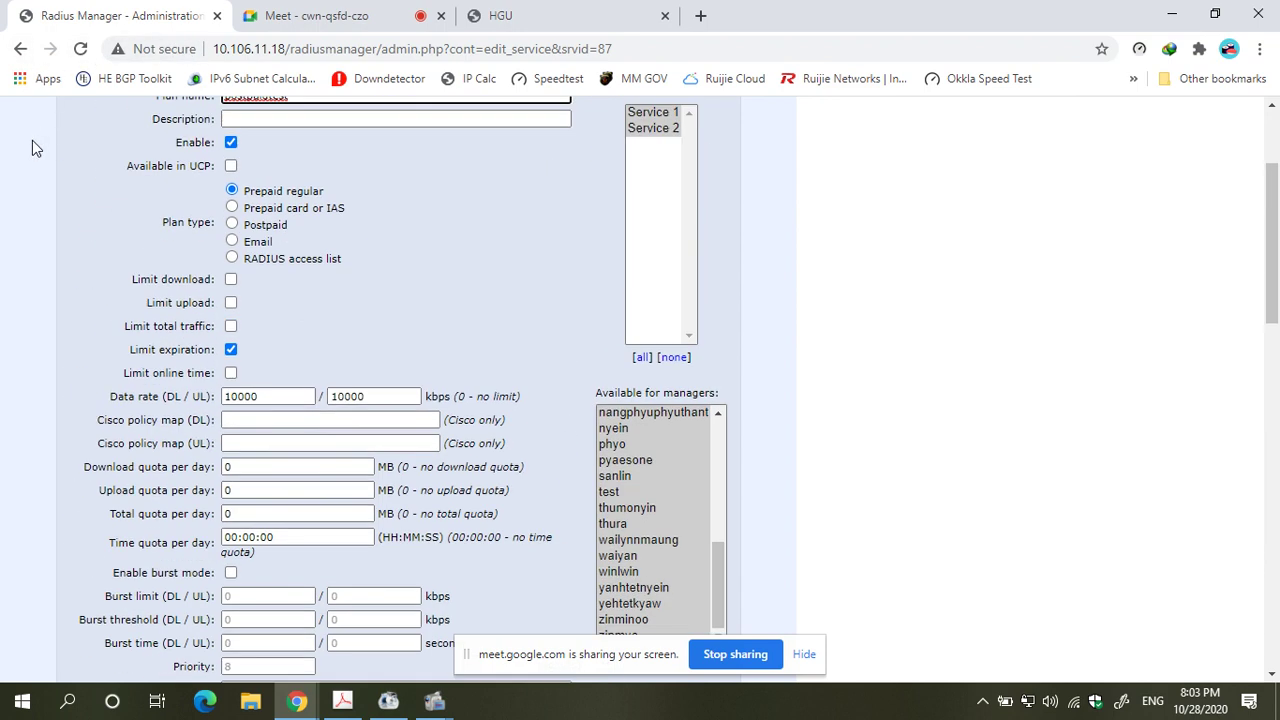
pyautogui.moveTo(22, 186)
pyautogui.click(28, 240)
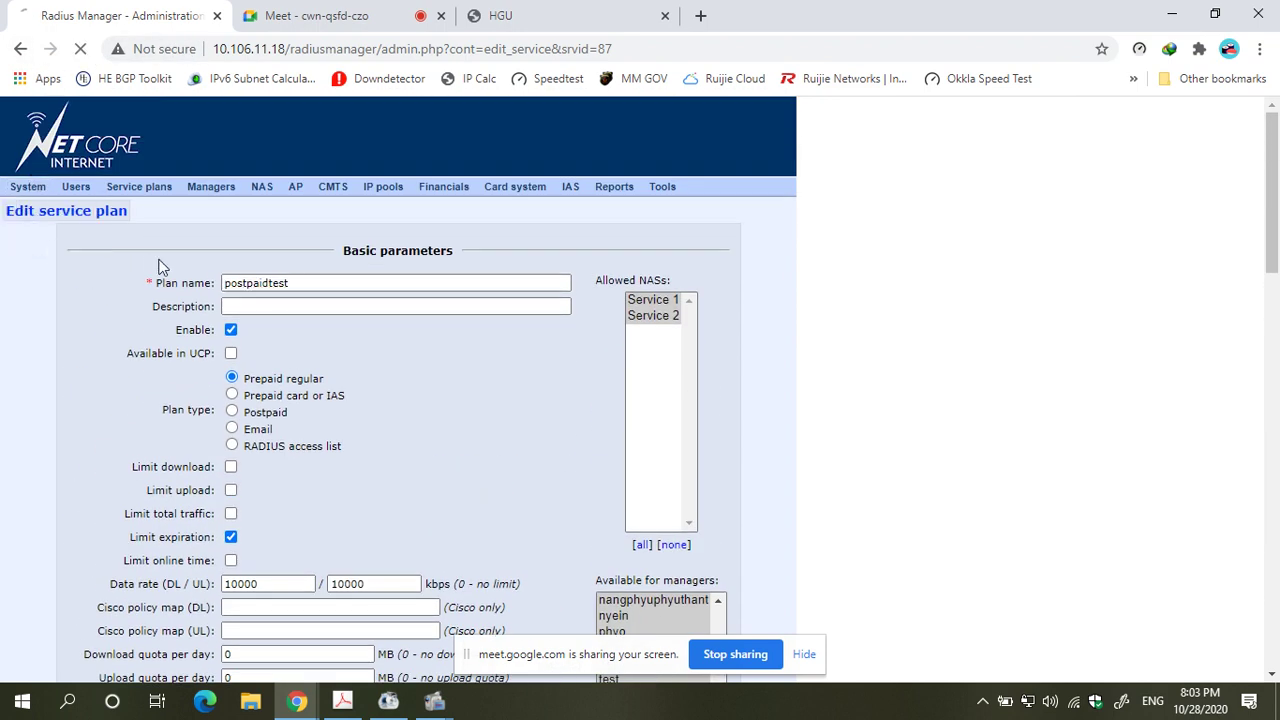
# - Sign in as the reseller manager using the saved password
pyautogui.click(641, 380)
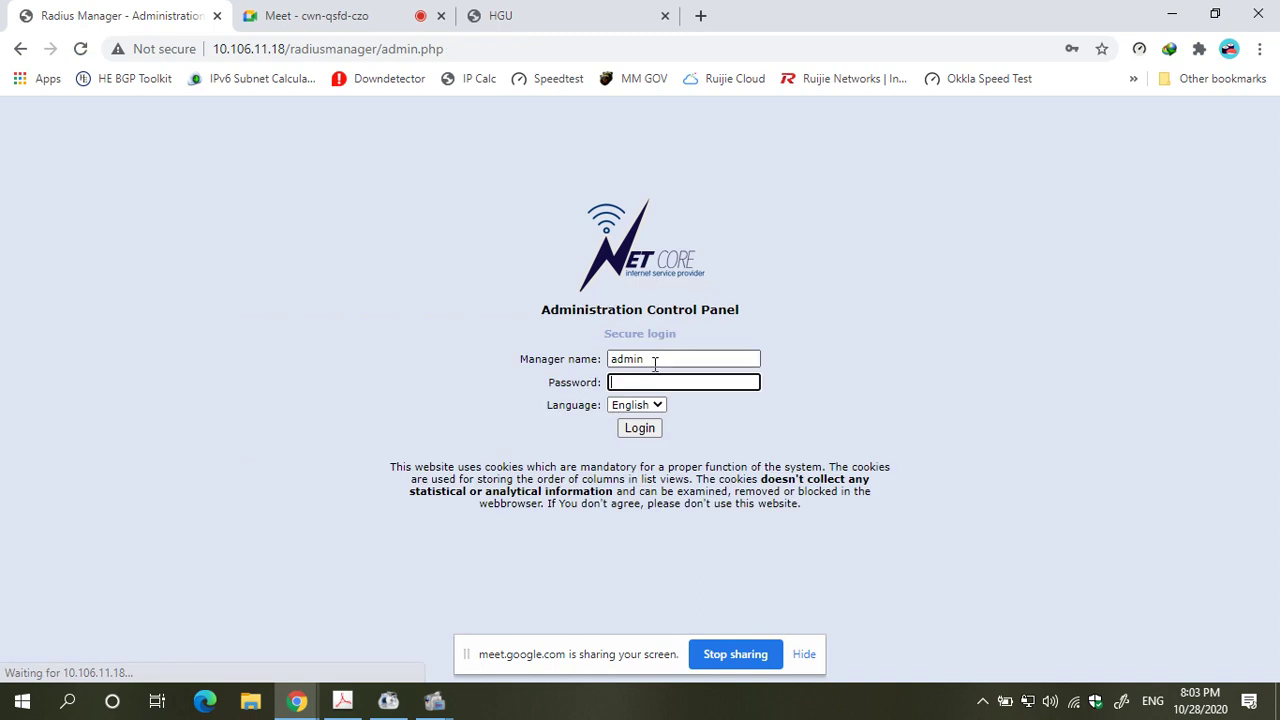
pyautogui.doubleClick(655, 362)
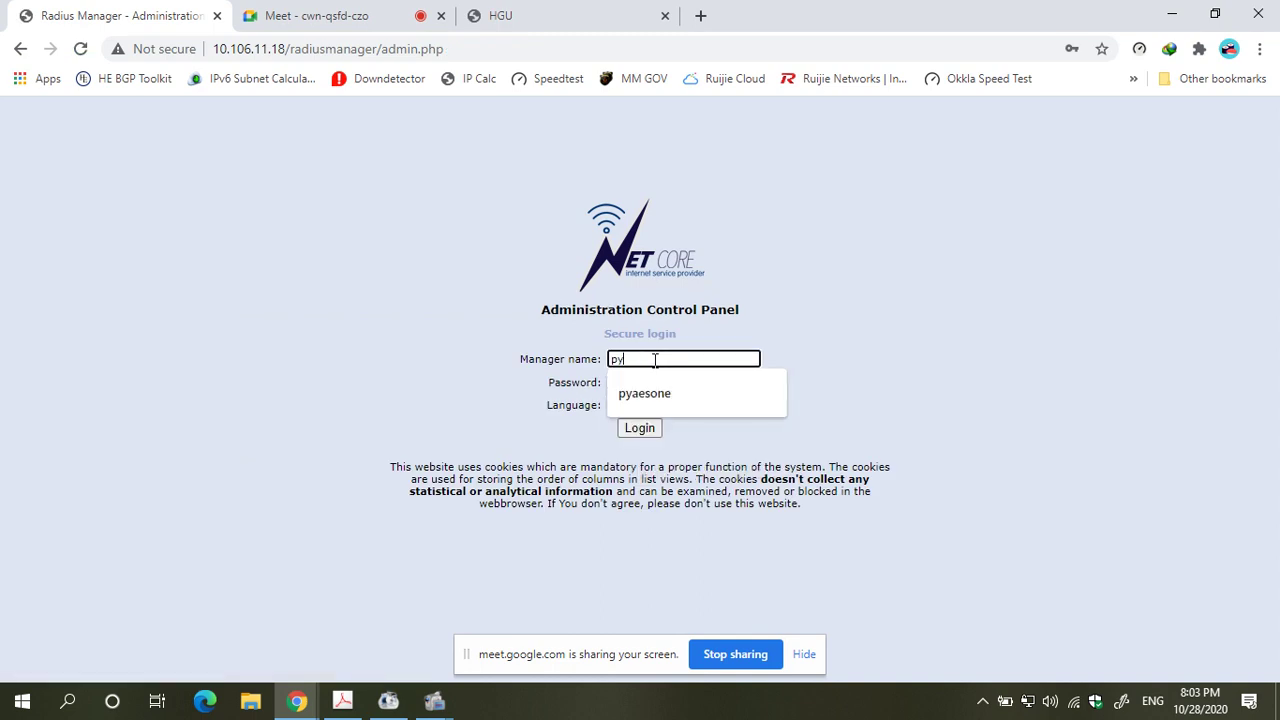
pyautogui.press('Tab')
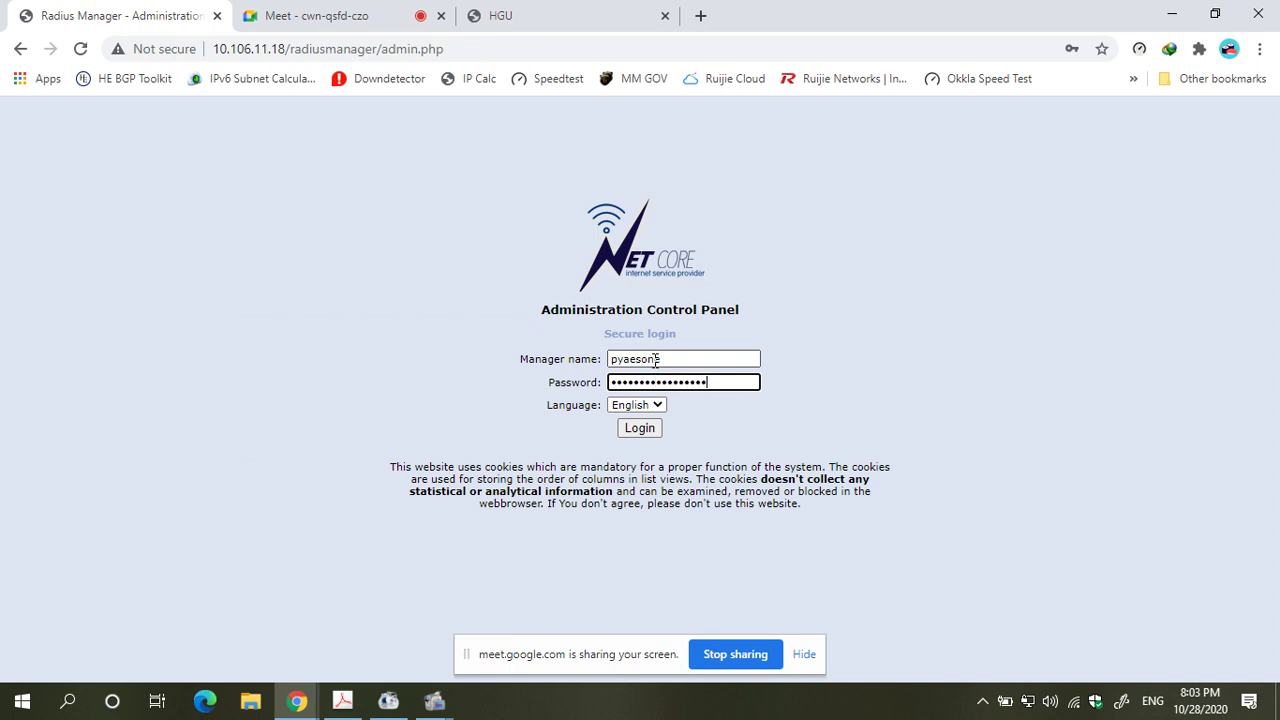
pyautogui.press('Return')
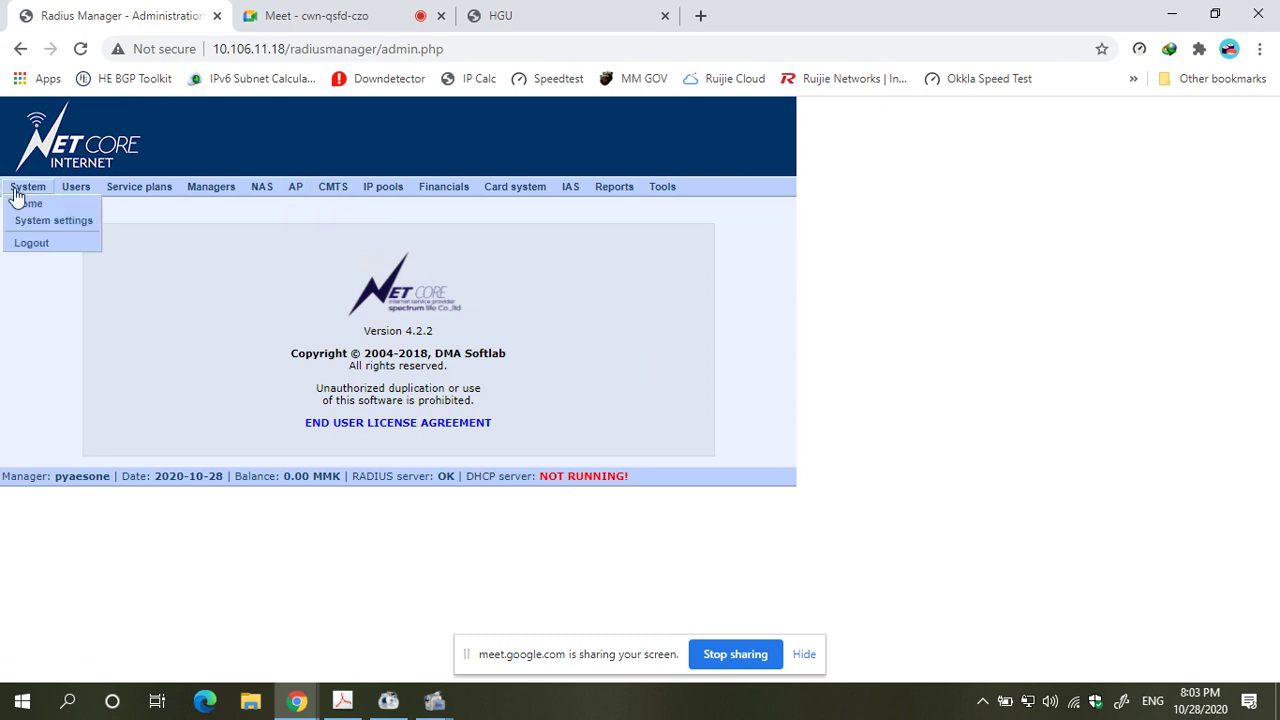
# - As the reseller, search users for 'test'
pyautogui.moveTo(76, 186)
pyautogui.click(108, 230)
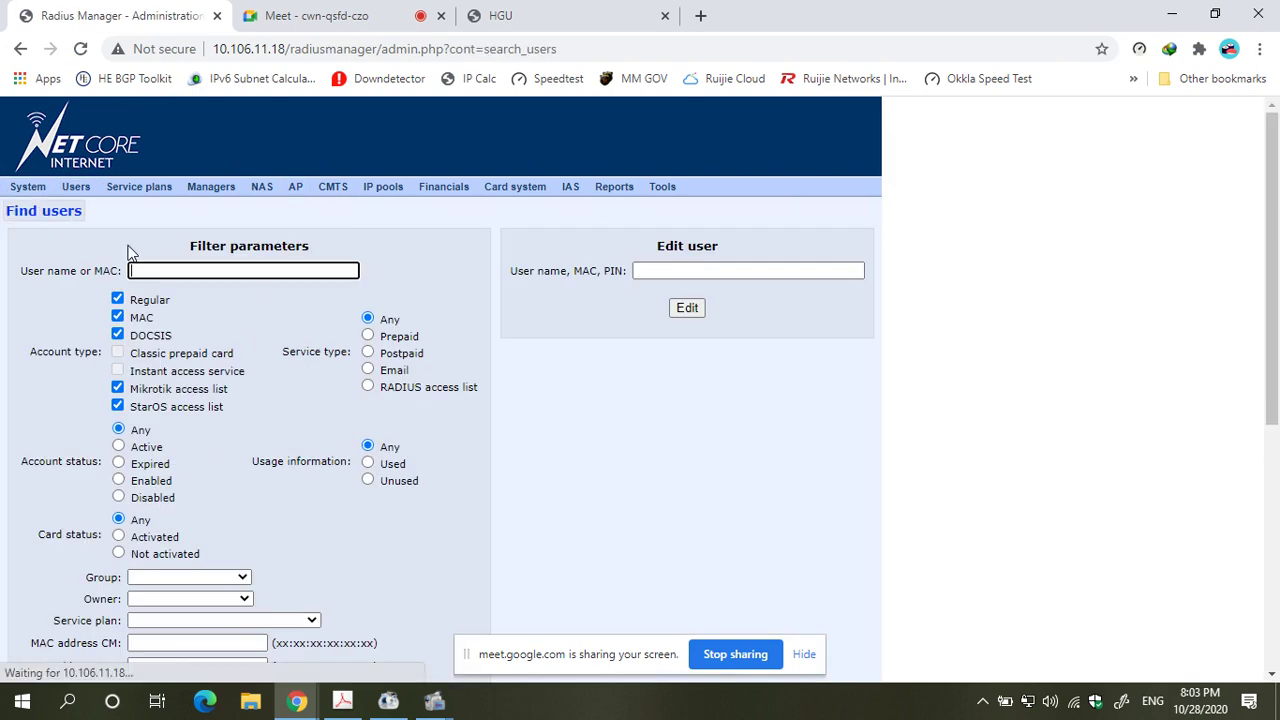
pyautogui.write('test')
pyautogui.press('Return')
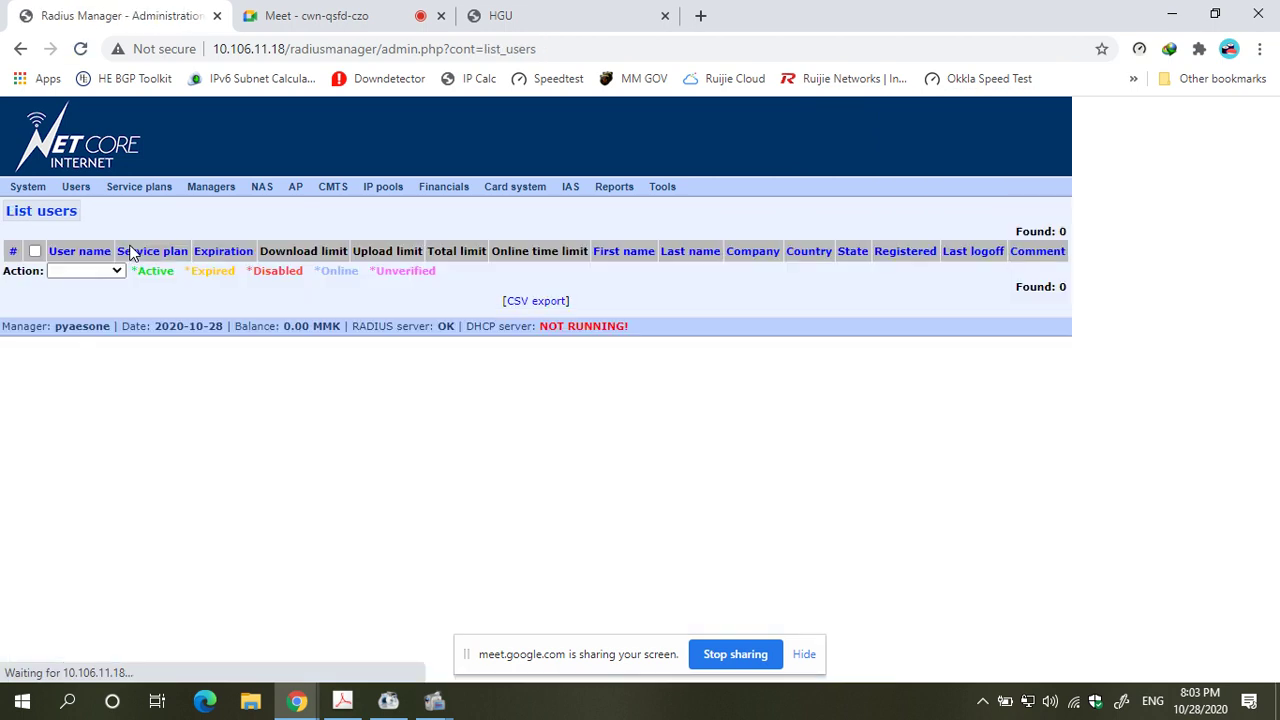
# - Search users for 'test3', which also returns Found: 0
pyautogui.moveTo(76, 186)
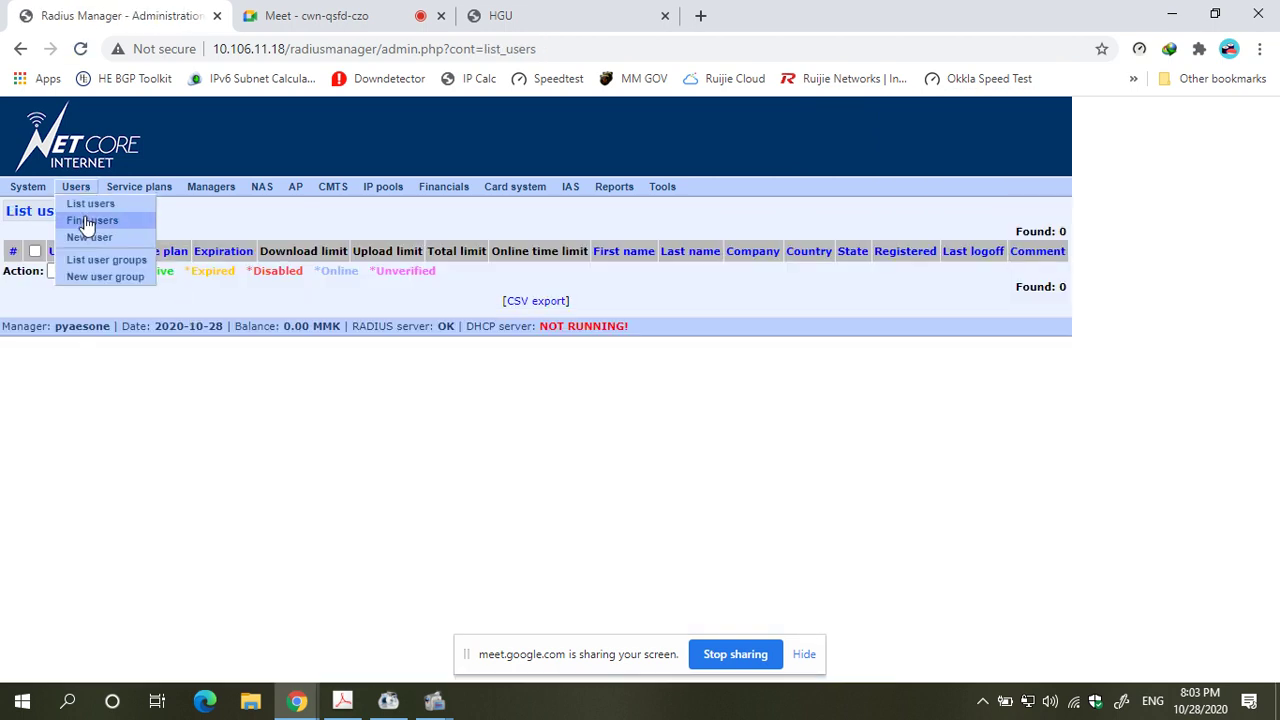
pyautogui.click(95, 222)
pyautogui.scroll(-5, 280, 315)
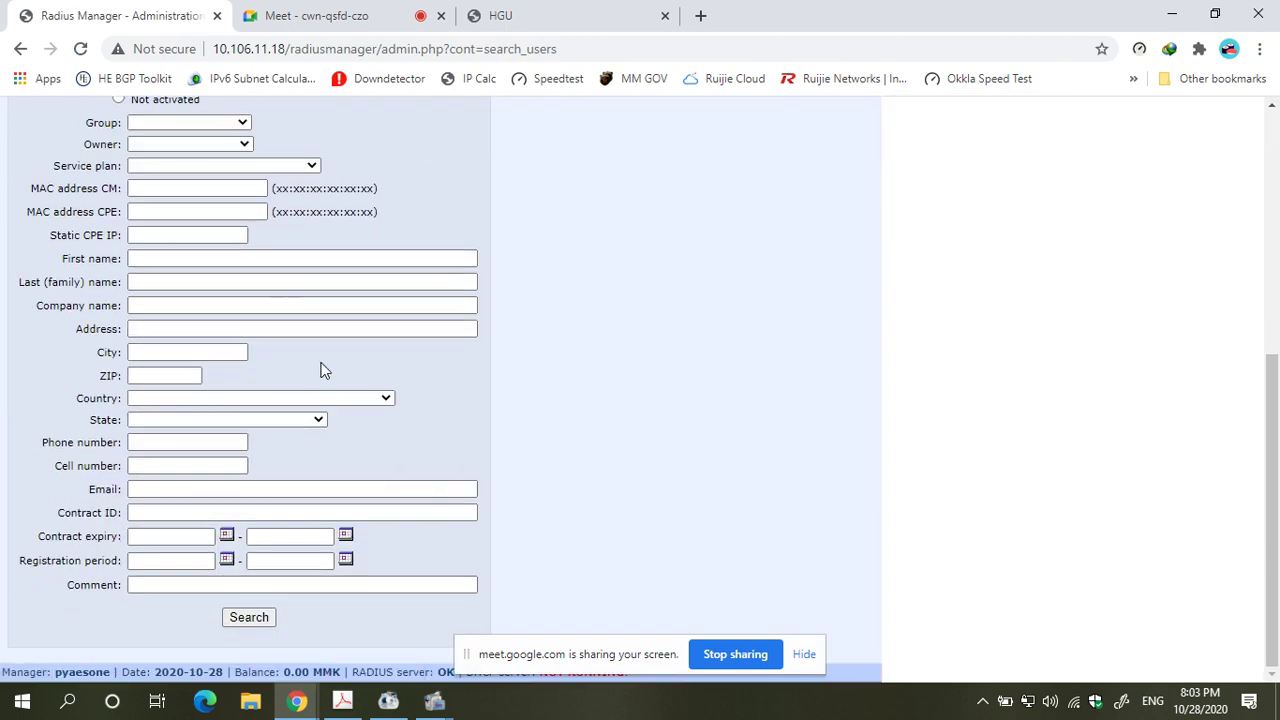
pyautogui.scroll(3, 323, 368)
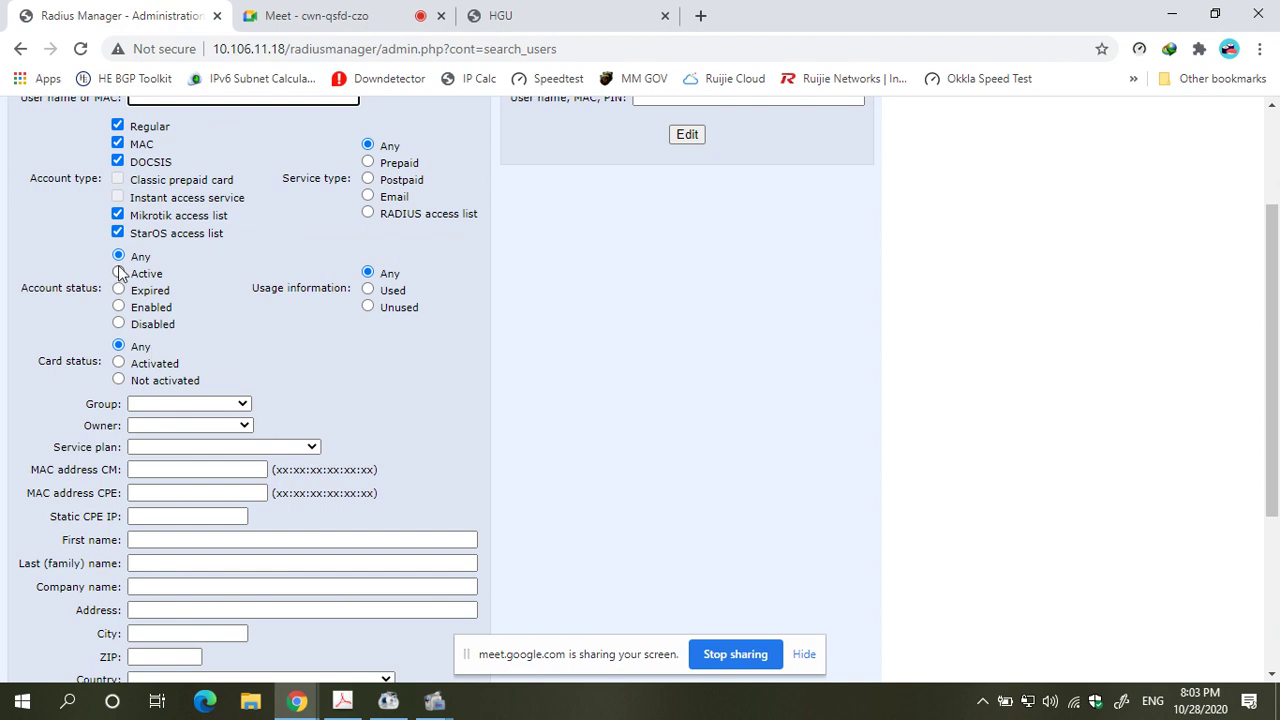
pyautogui.scroll(2, 117, 260)
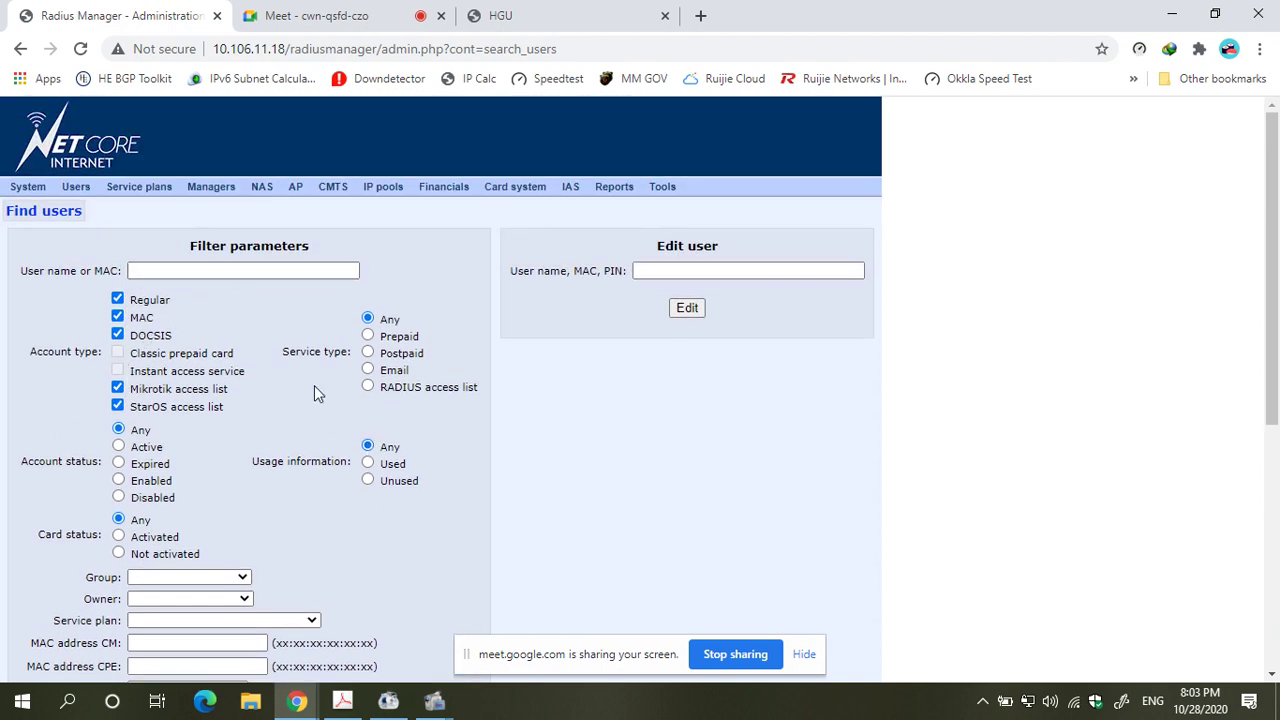
pyautogui.click(269, 275)
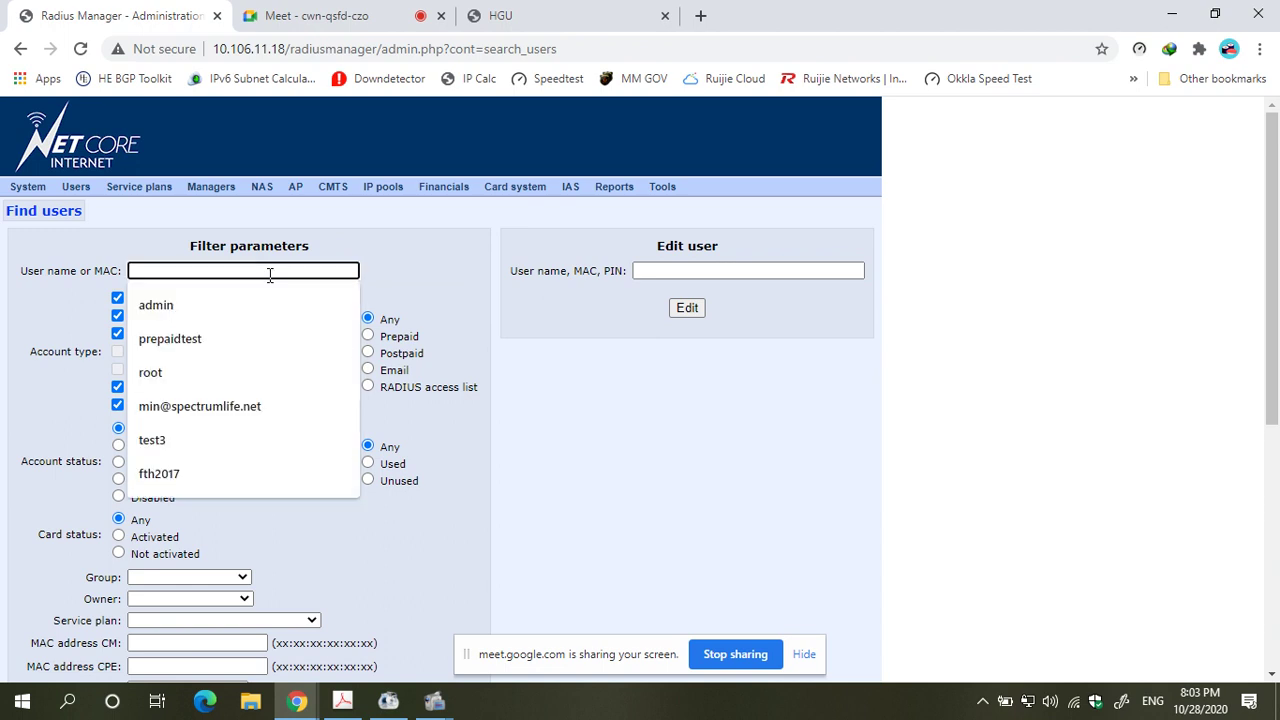
pyautogui.write('test3')
pyautogui.press('Return')
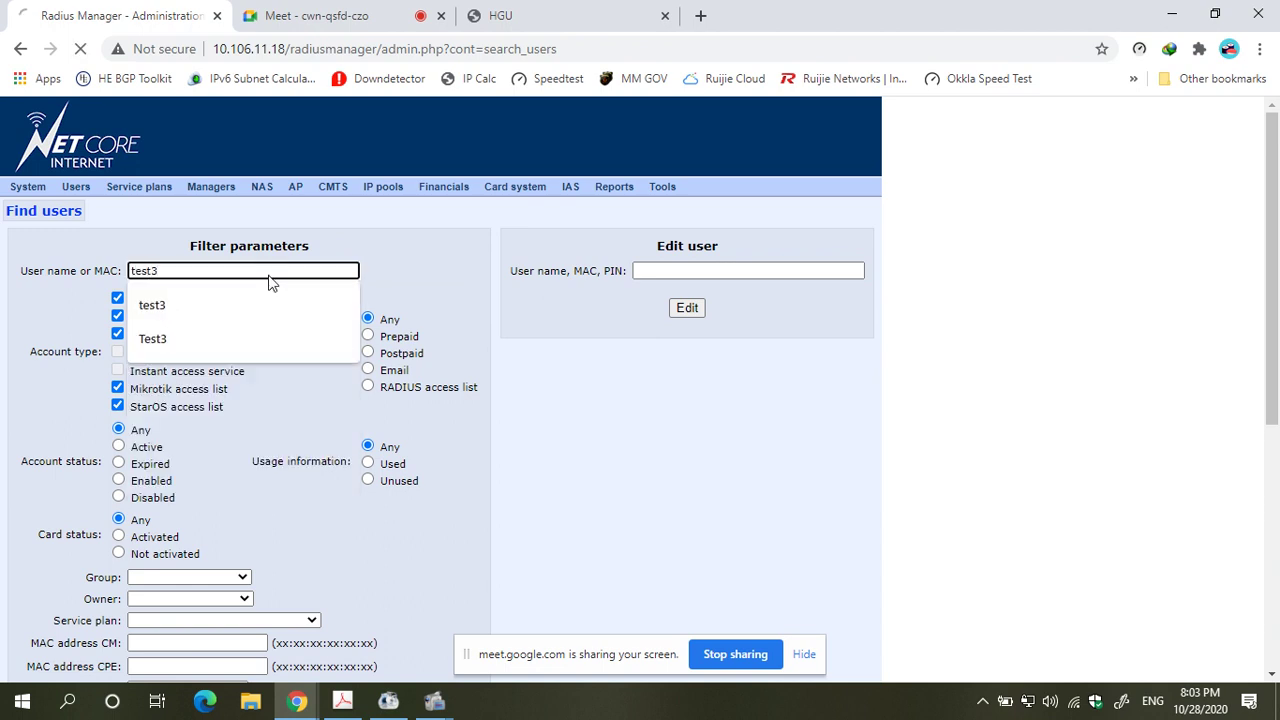
pyautogui.moveTo(18, 190)
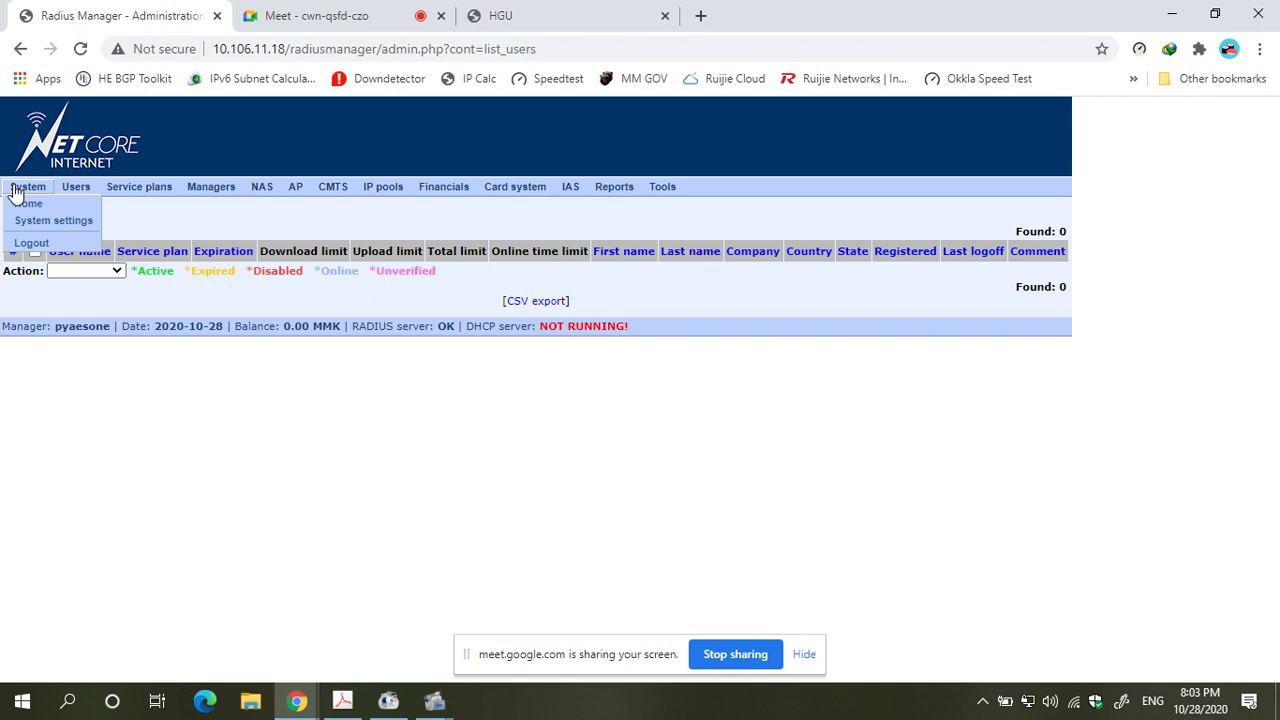
pyautogui.click(24, 242)
# - Sign back in with the saved administrator credentials
pyautogui.click(631, 370)
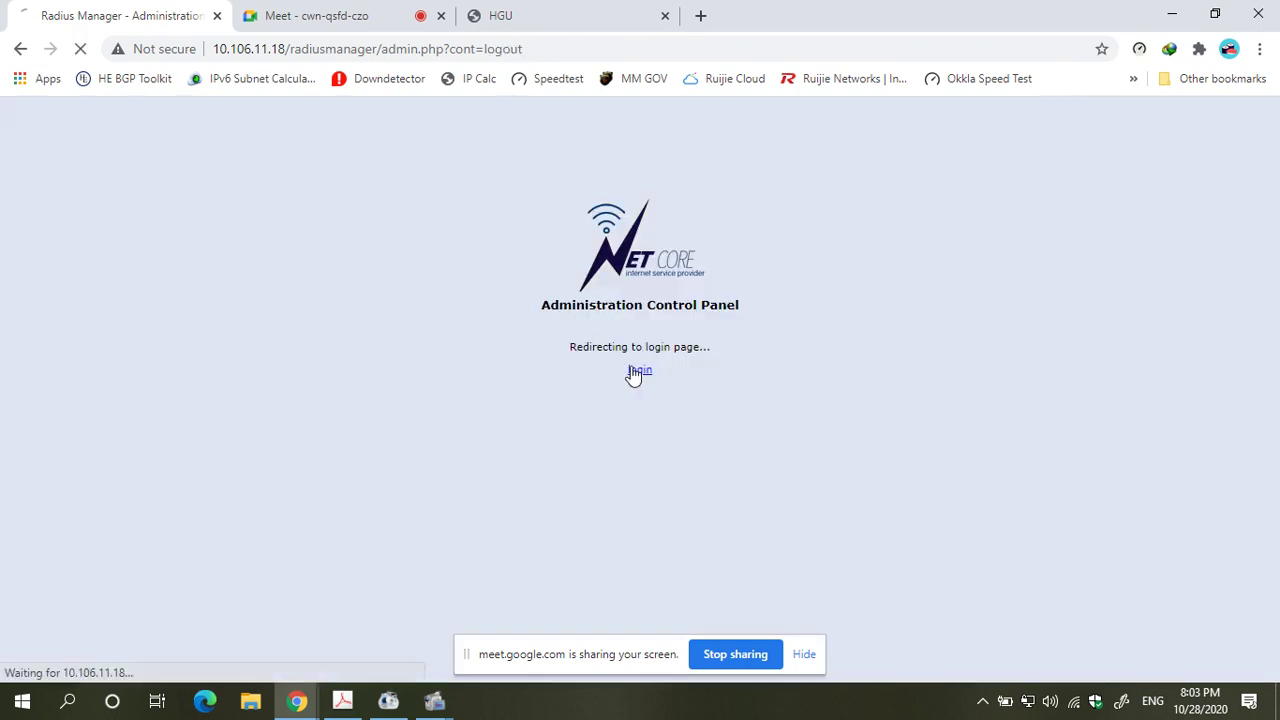
pyautogui.click(673, 360)
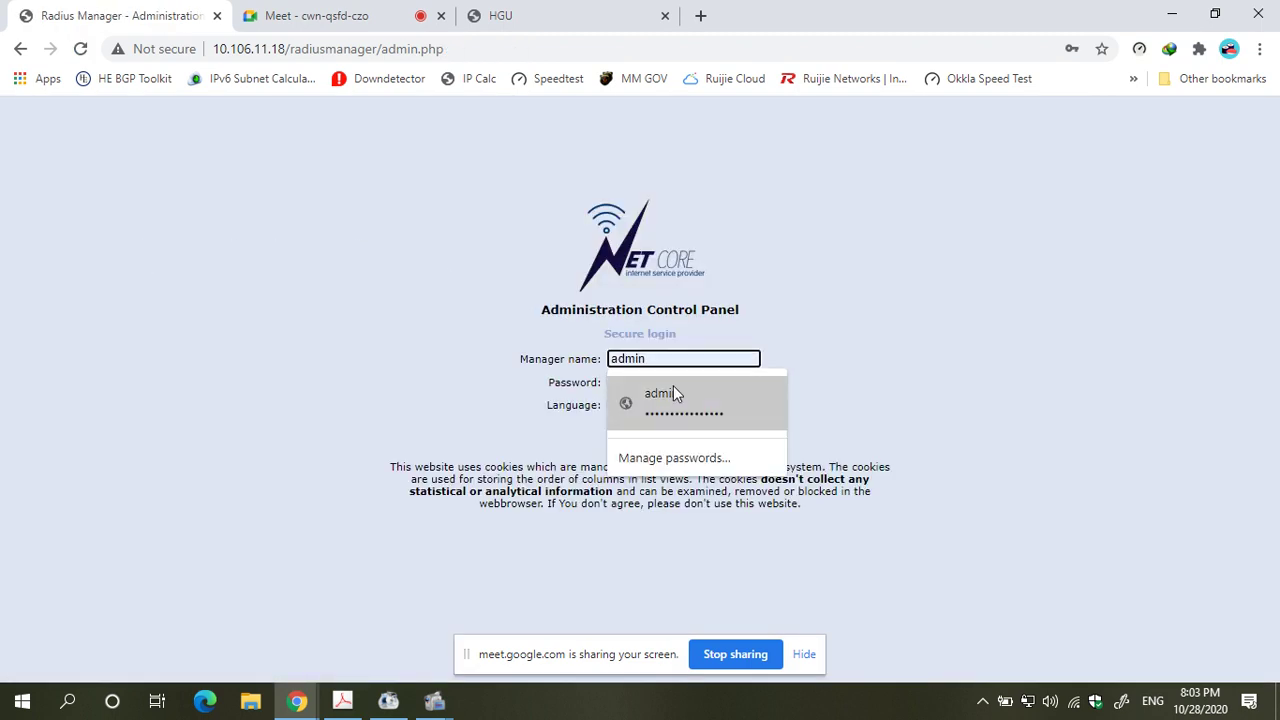
pyautogui.click(673, 387)
pyautogui.click(646, 429)
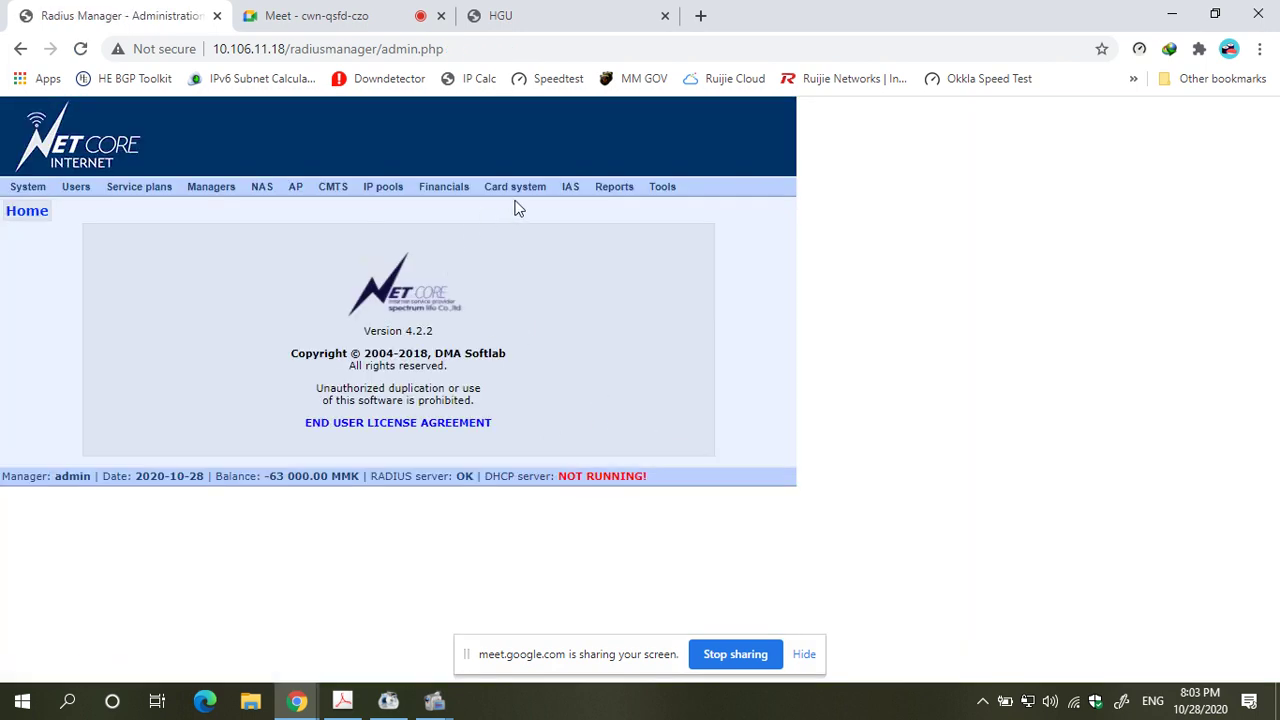
# - Enable Access all users for the reseller manager and update the manager
pyautogui.click(207, 204)
pyautogui.scroll(-5, 400, 385)
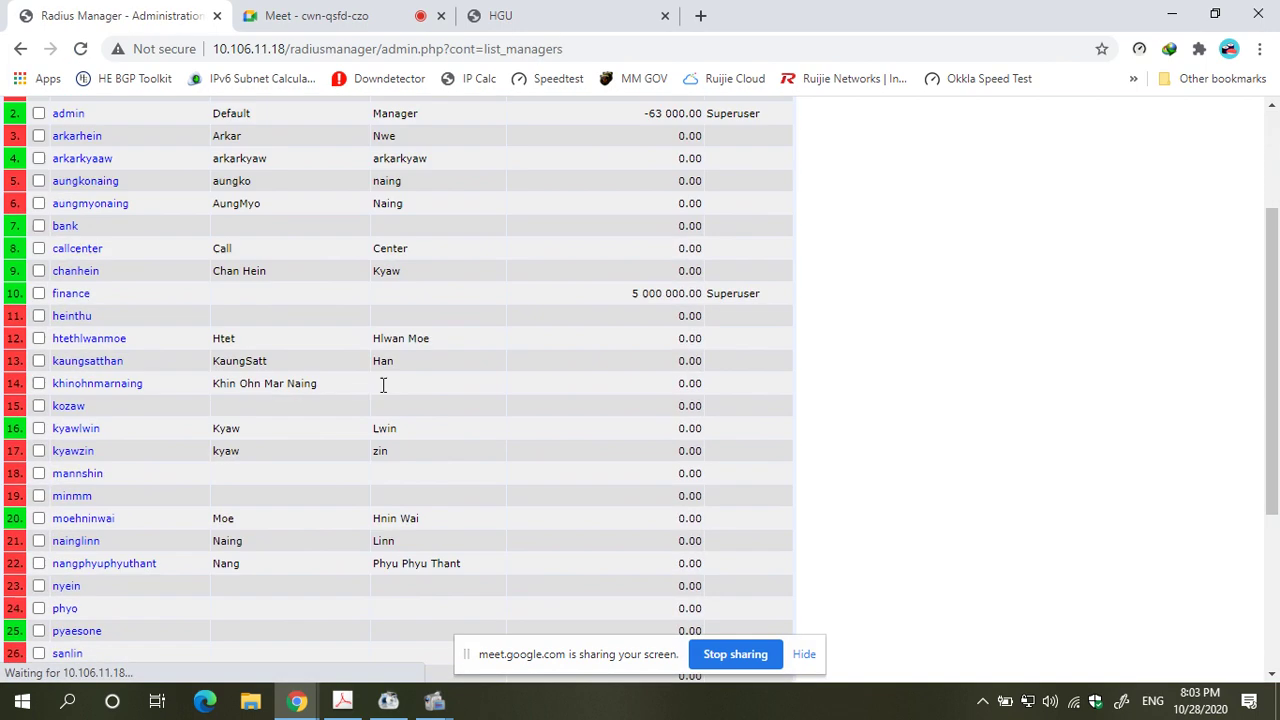
pyautogui.click(78, 343)
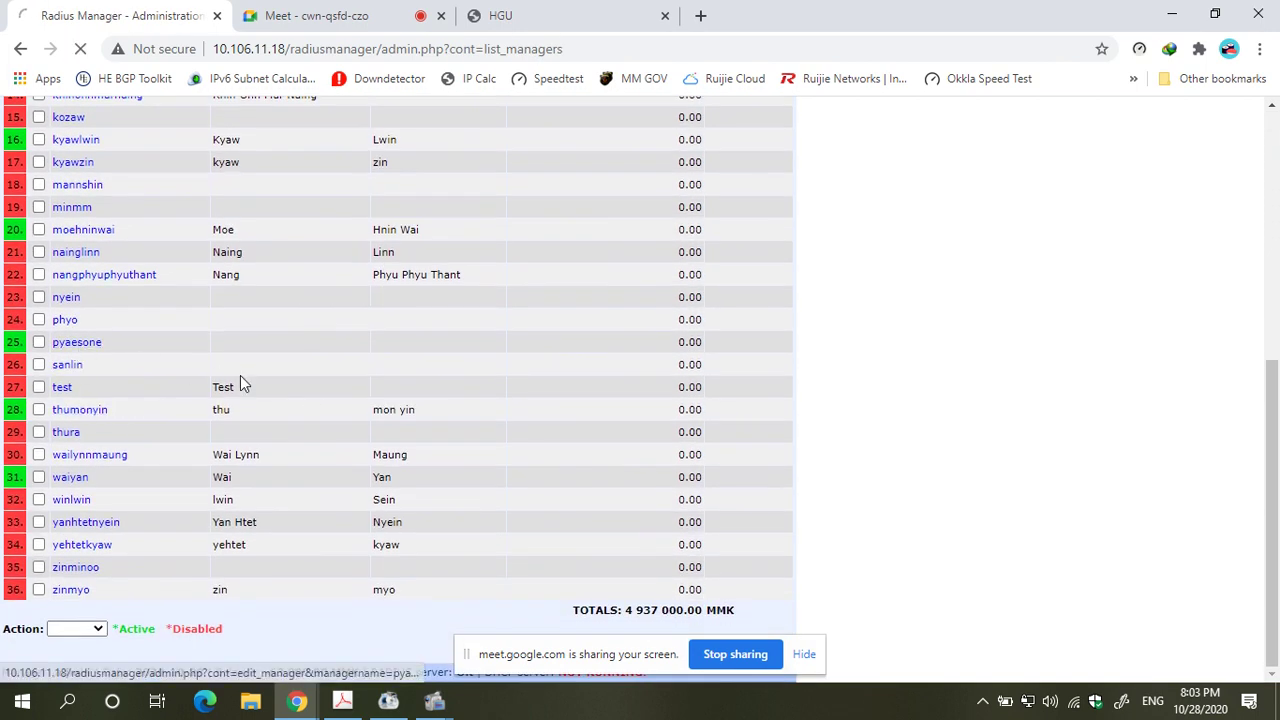
pyautogui.scroll(-4, 240, 380)
pyautogui.scroll(-1, 344, 366)
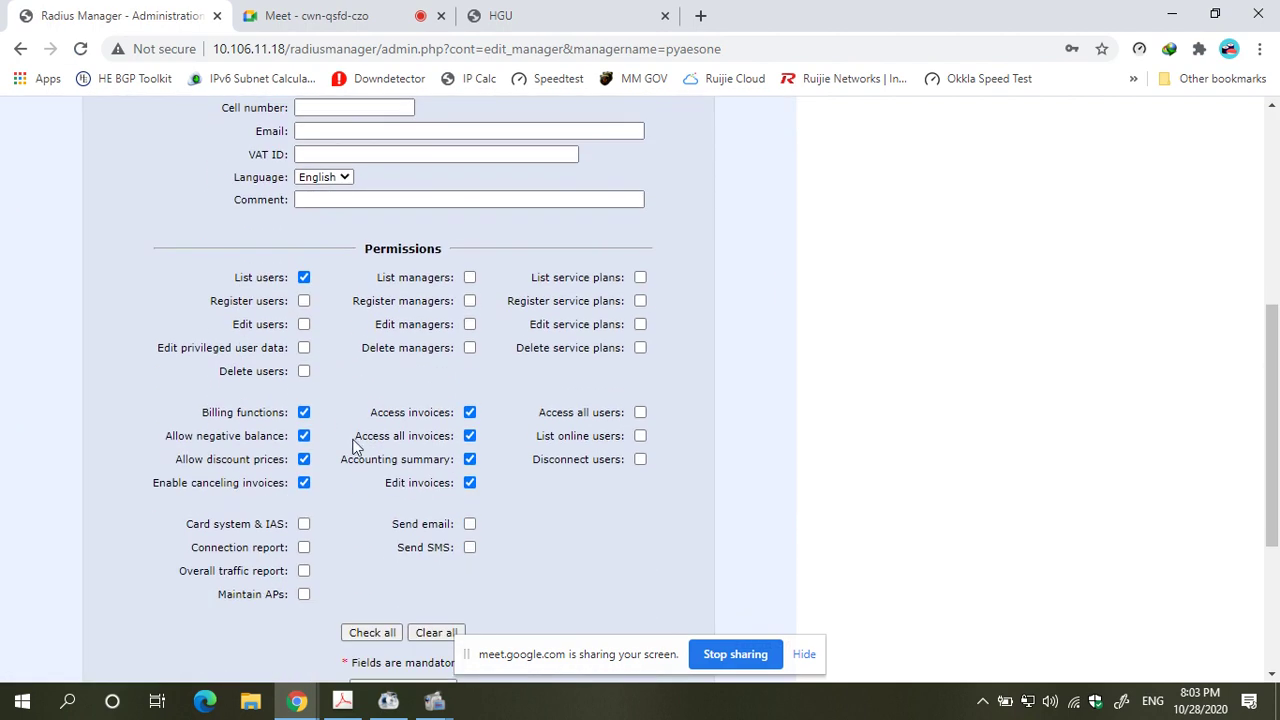
pyautogui.click(639, 414)
pyautogui.scroll(-2, 327, 402)
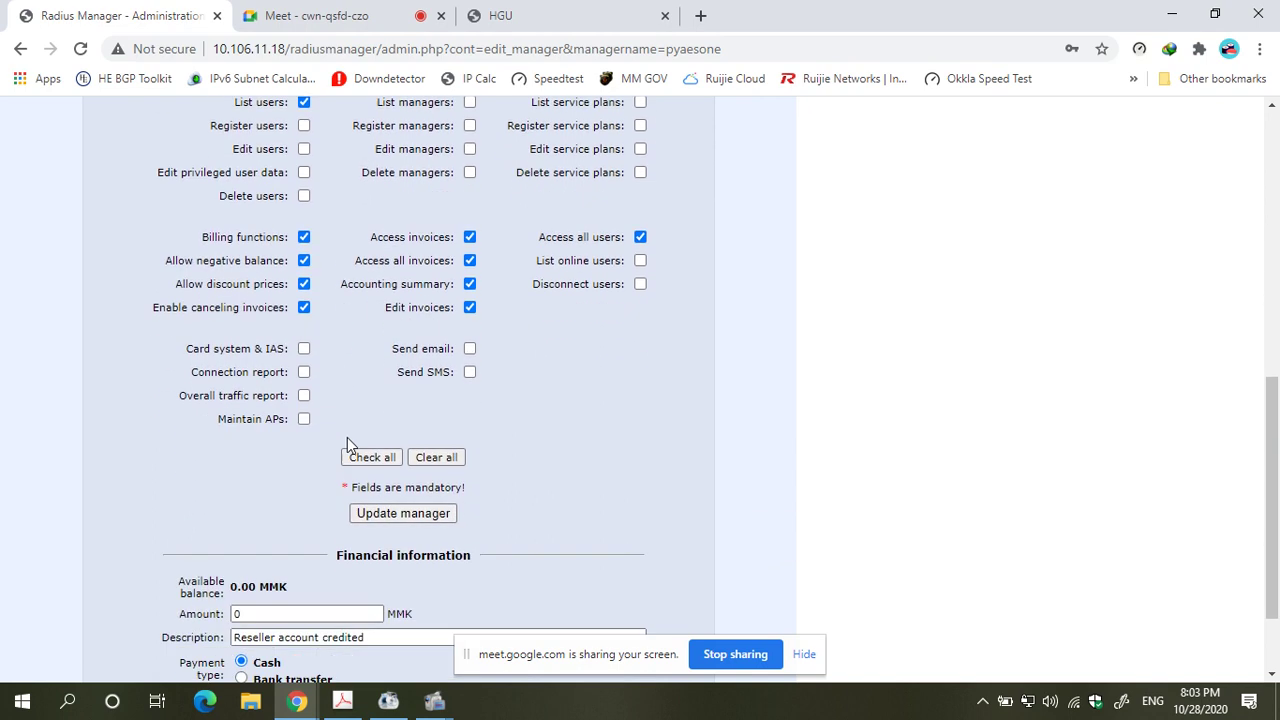
pyautogui.click(428, 502)
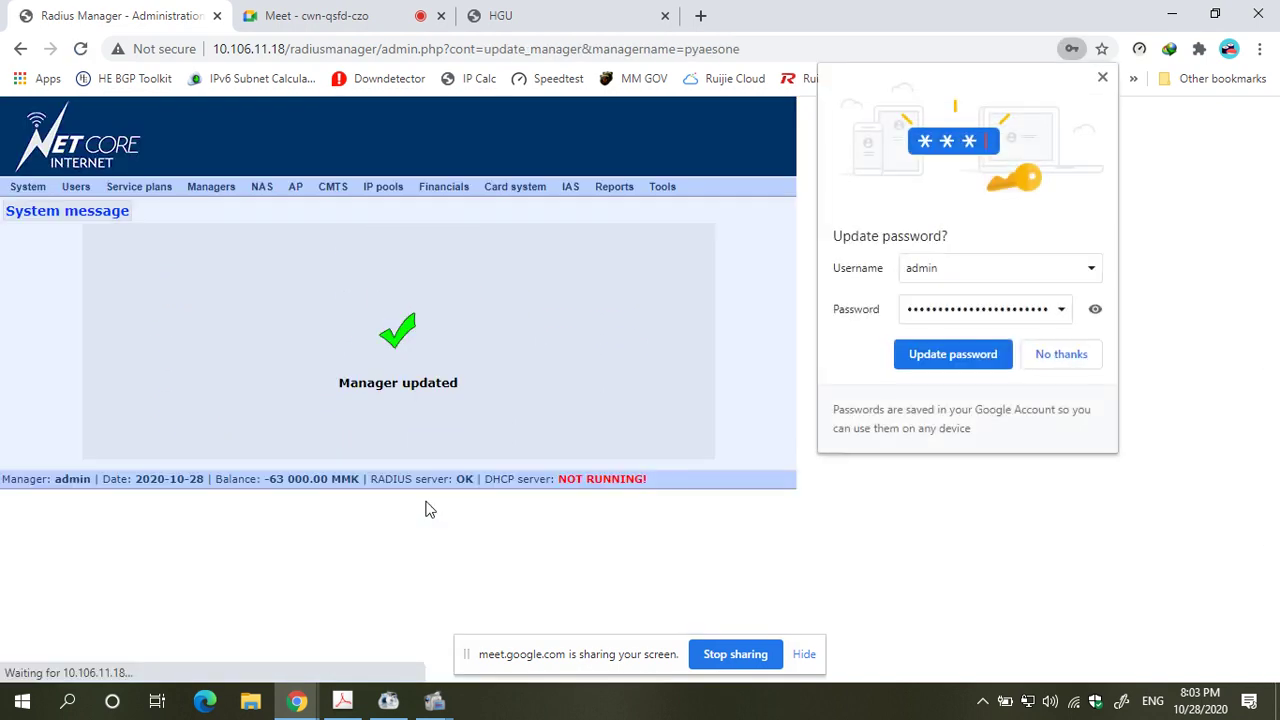
# - Dismiss the password prompt, log out, and attempt the reseller login
pyautogui.click(1102, 77)
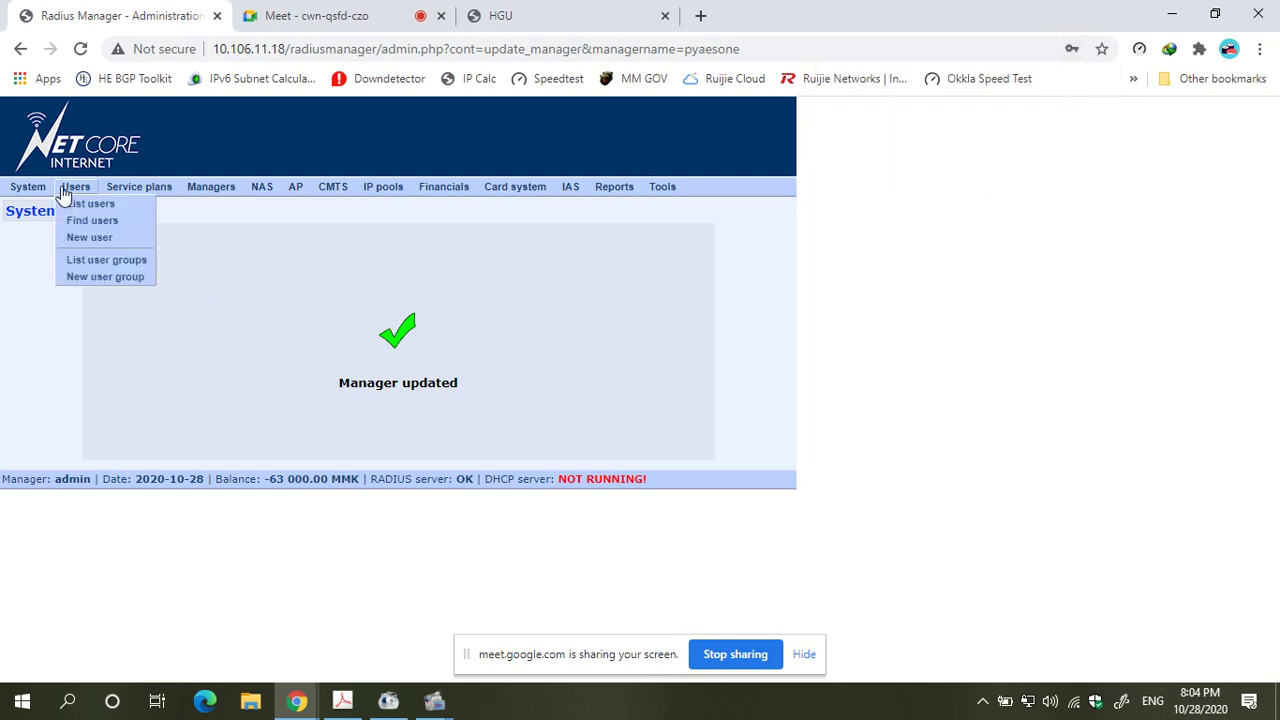
pyautogui.moveTo(28, 186)
pyautogui.click(30, 243)
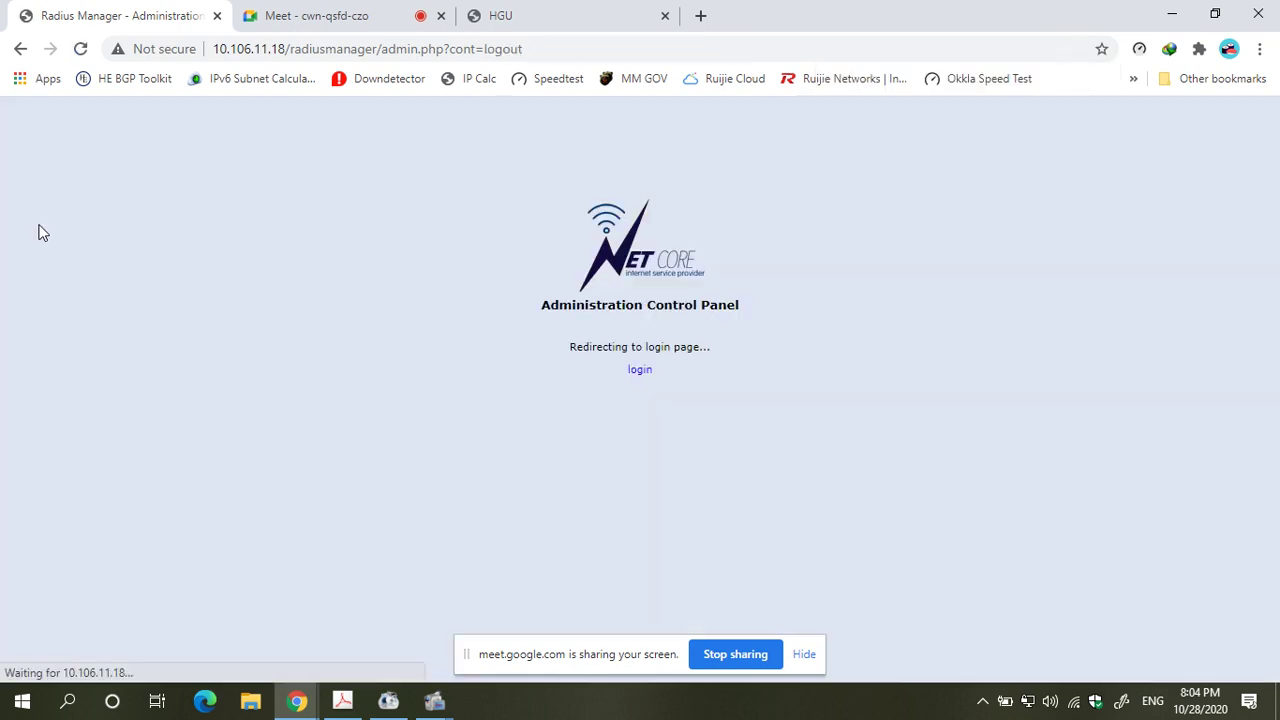
pyautogui.doubleClick(657, 362)
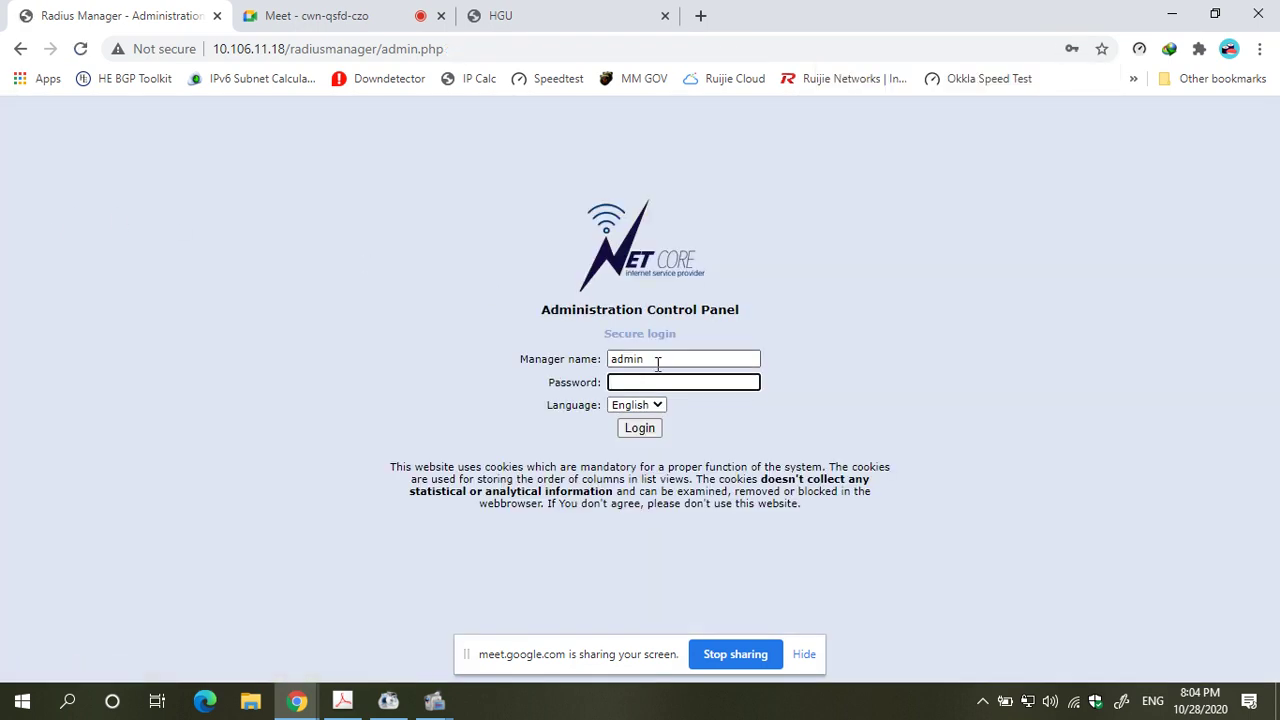
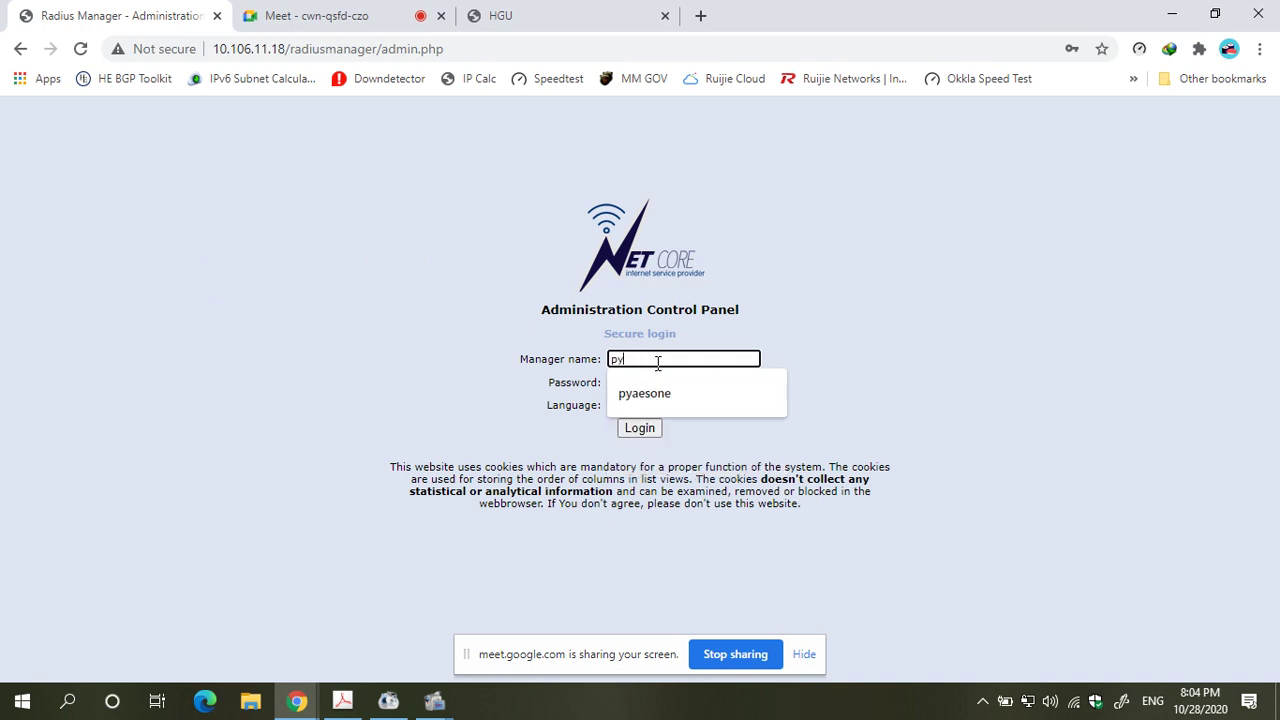
pyautogui.press('Tab')
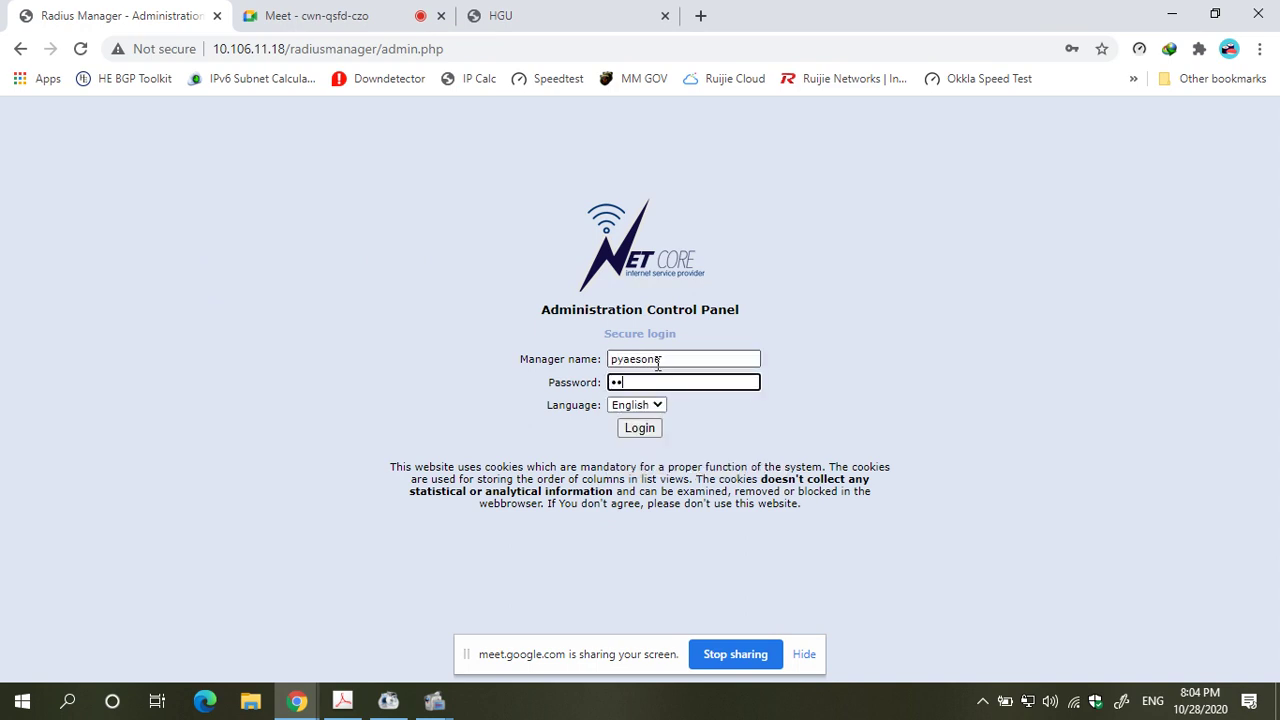
pyautogui.press('Return')
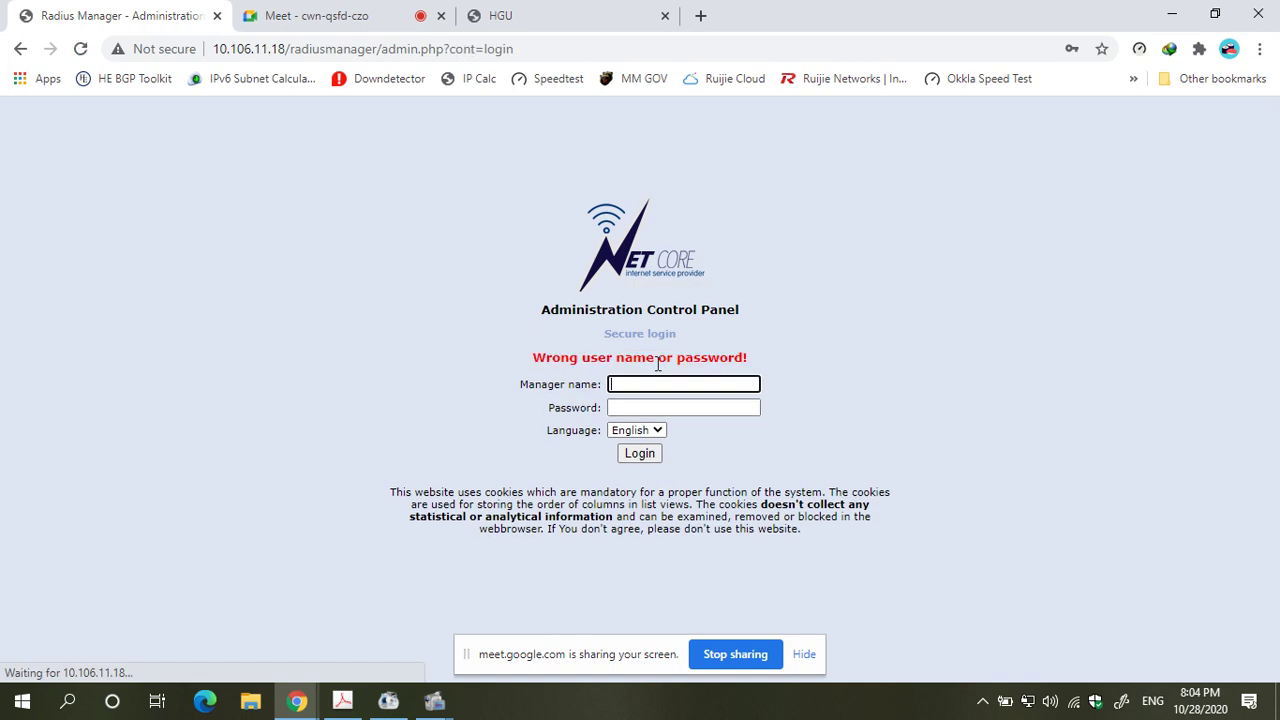
# - Re-enter the reseller manager name and password to sign in successfully
pyautogui.click(662, 383)
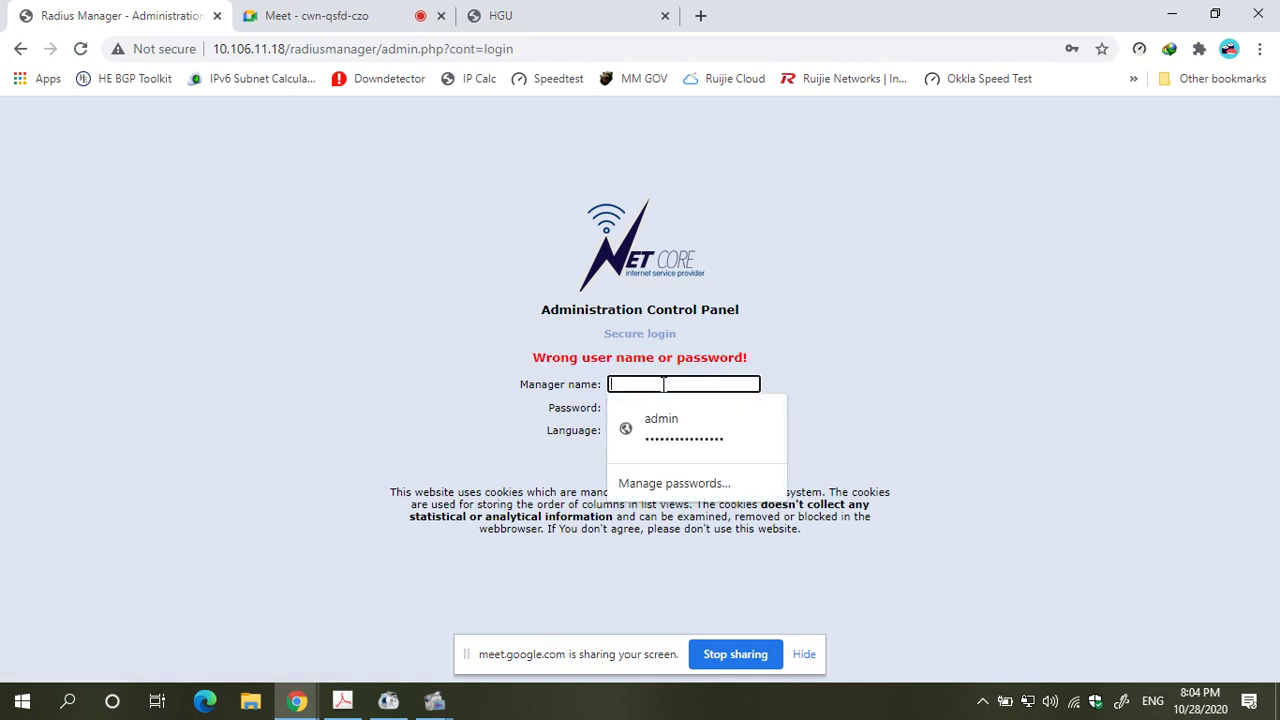
pyautogui.write('py')
pyautogui.click(654, 418)
pyautogui.click(663, 412)
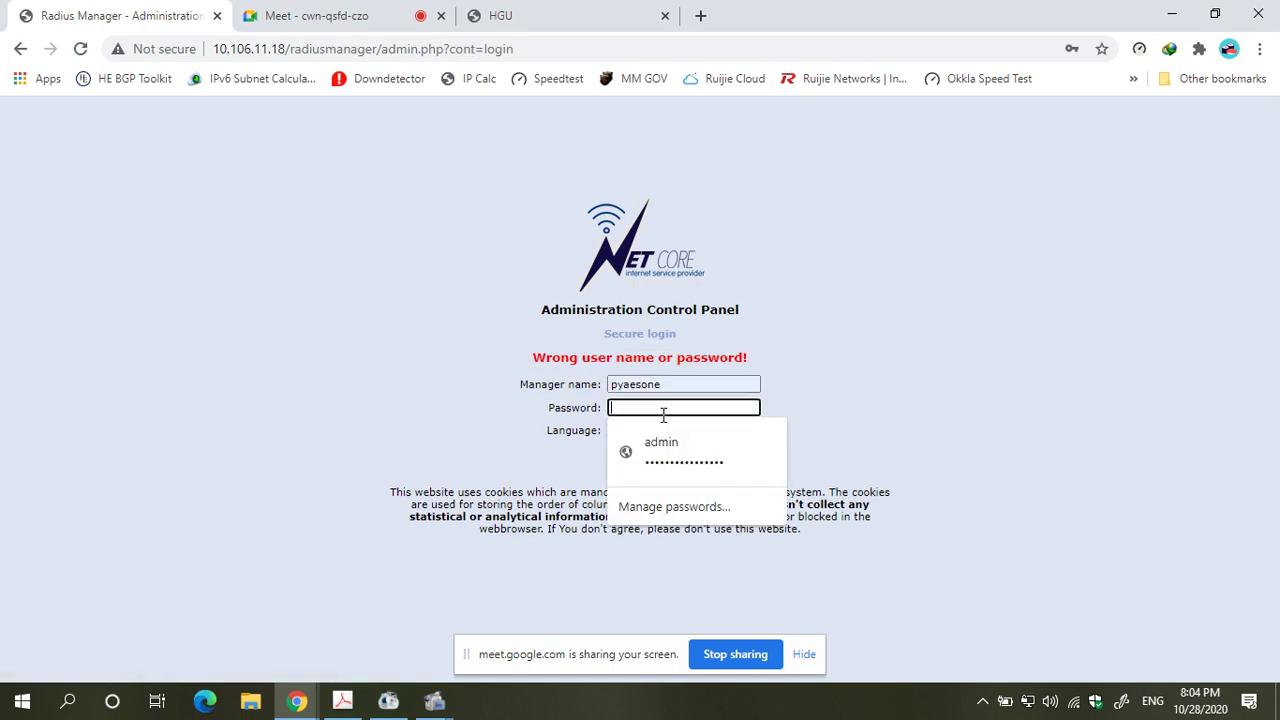
pyautogui.write('ad')
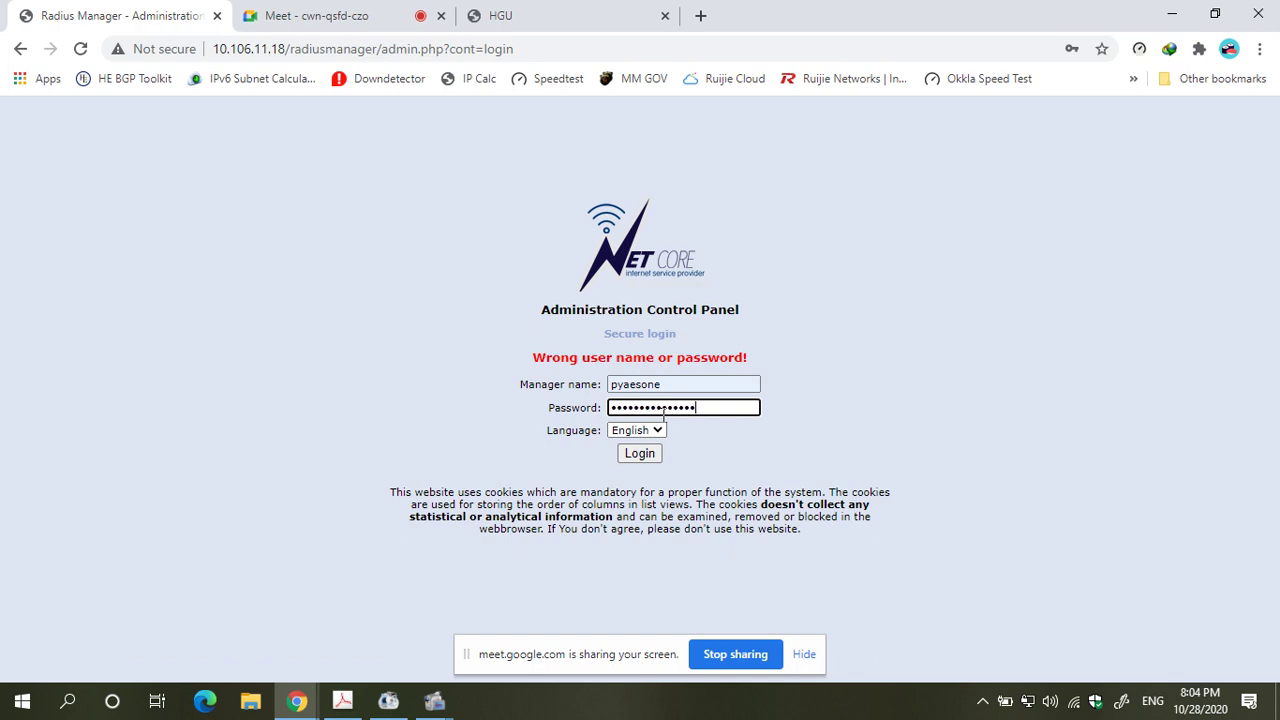
pyautogui.press('Return')
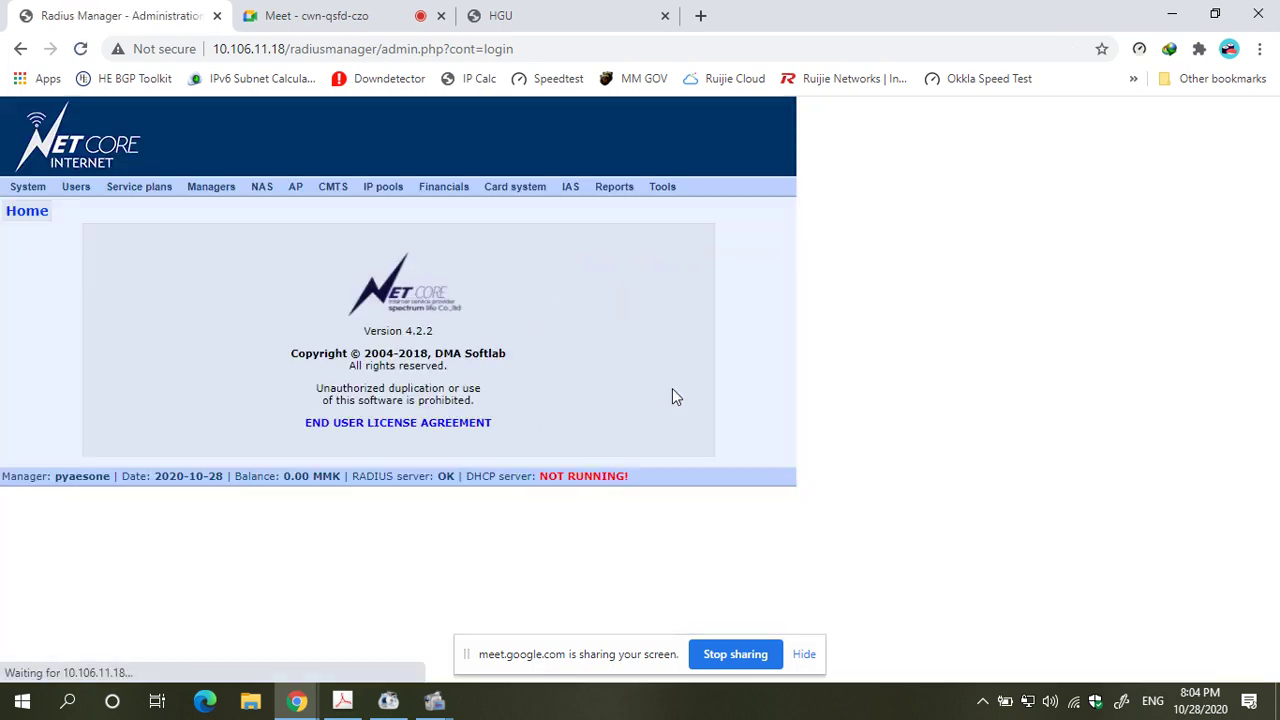
# - Search for user test and open its edit page
pyautogui.moveTo(76, 187)
pyautogui.click(88, 220)
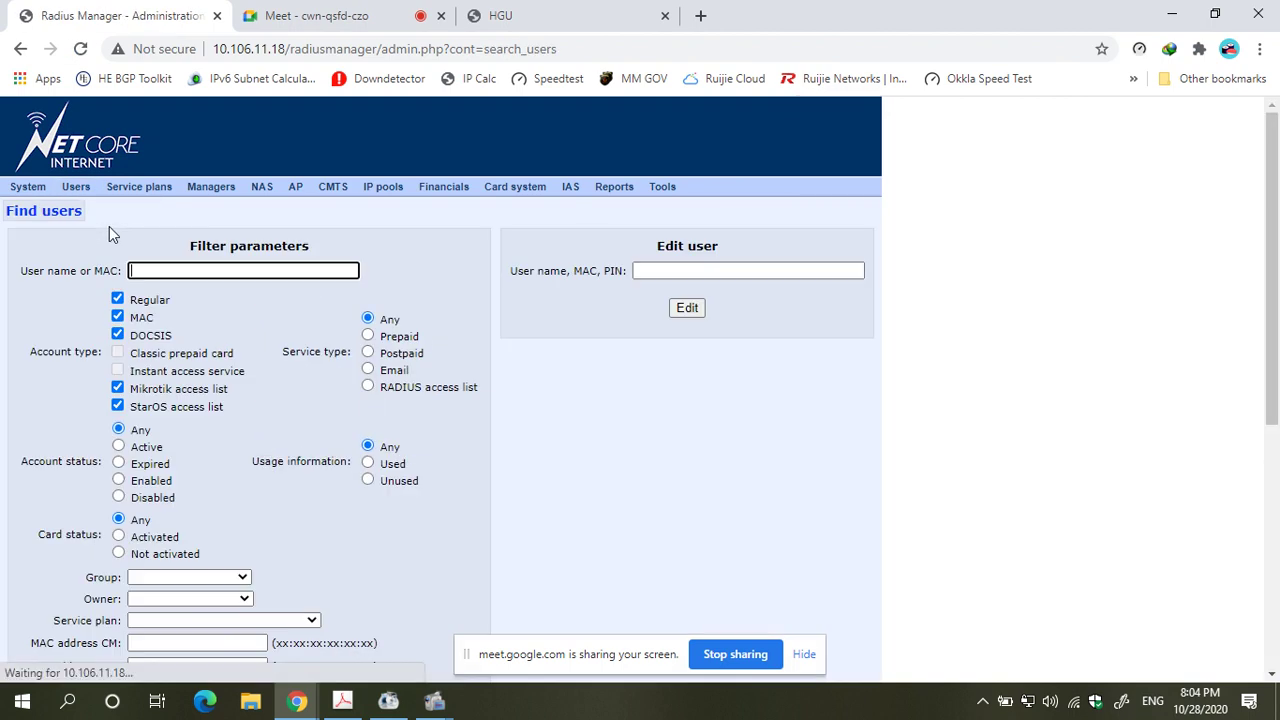
pyautogui.click(173, 270)
pyautogui.write('test')
pyautogui.press('Return')
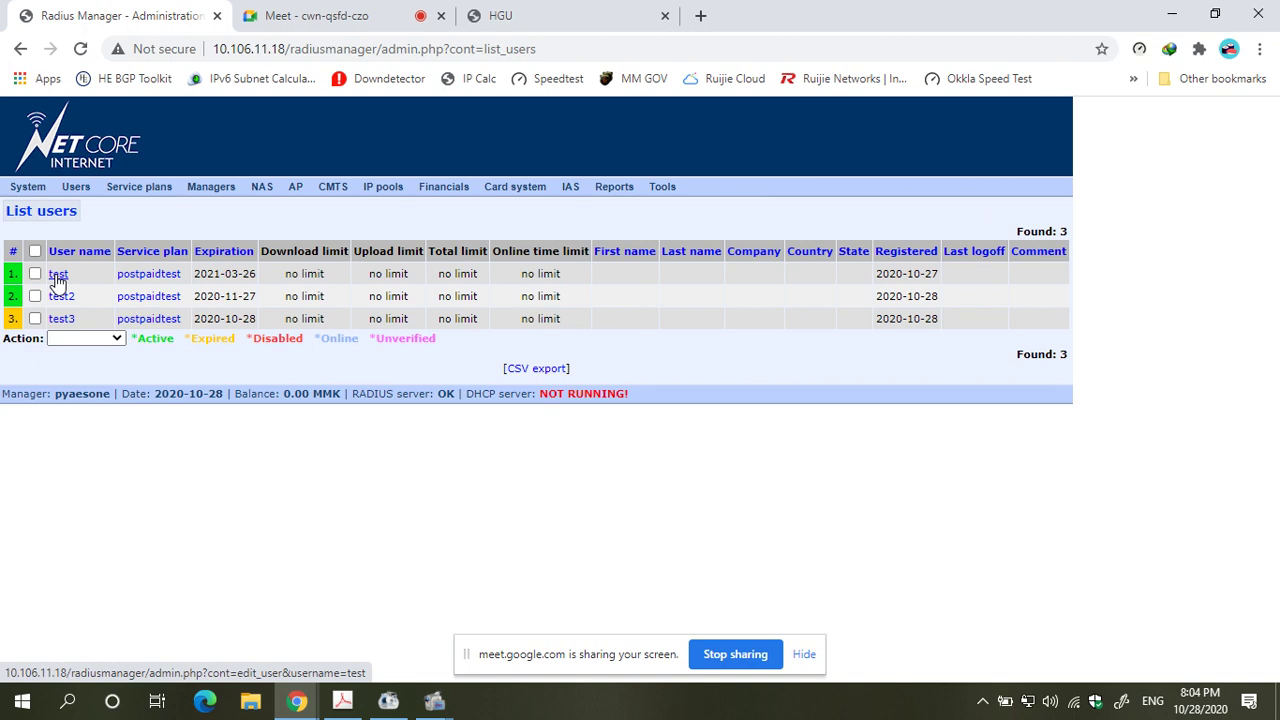
pyautogui.click(58, 275)
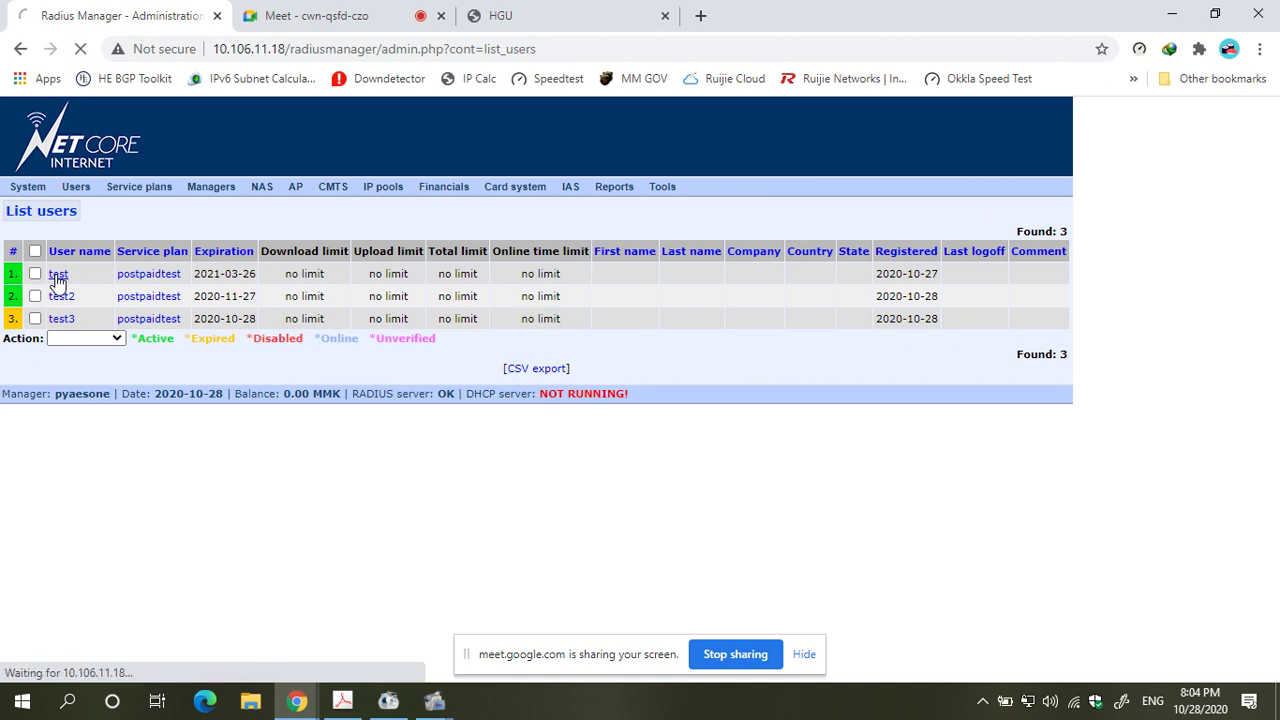
# - Try the expiry calendar, reload to keep 2021-03-26, and open Add credits
pyautogui.scroll(-3, 491, 395)
pyautogui.scroll(-5, 491, 390)
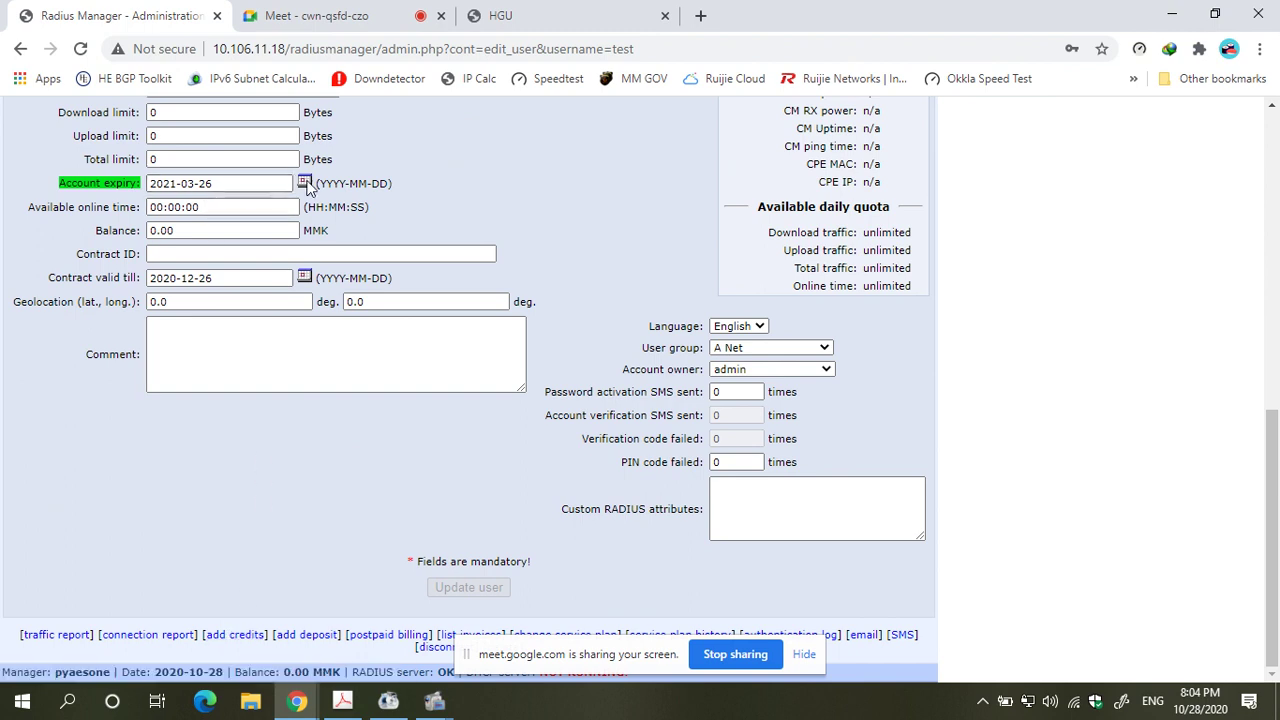
pyautogui.click(305, 183)
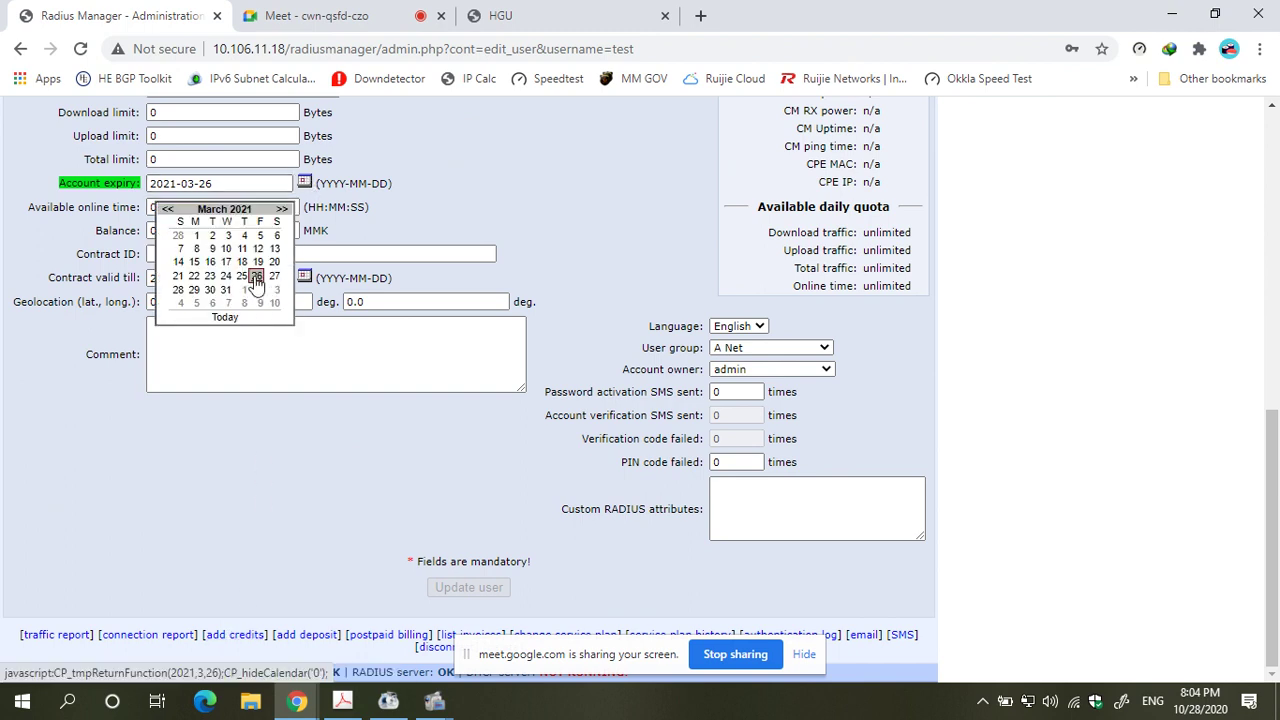
pyautogui.click(167, 209)
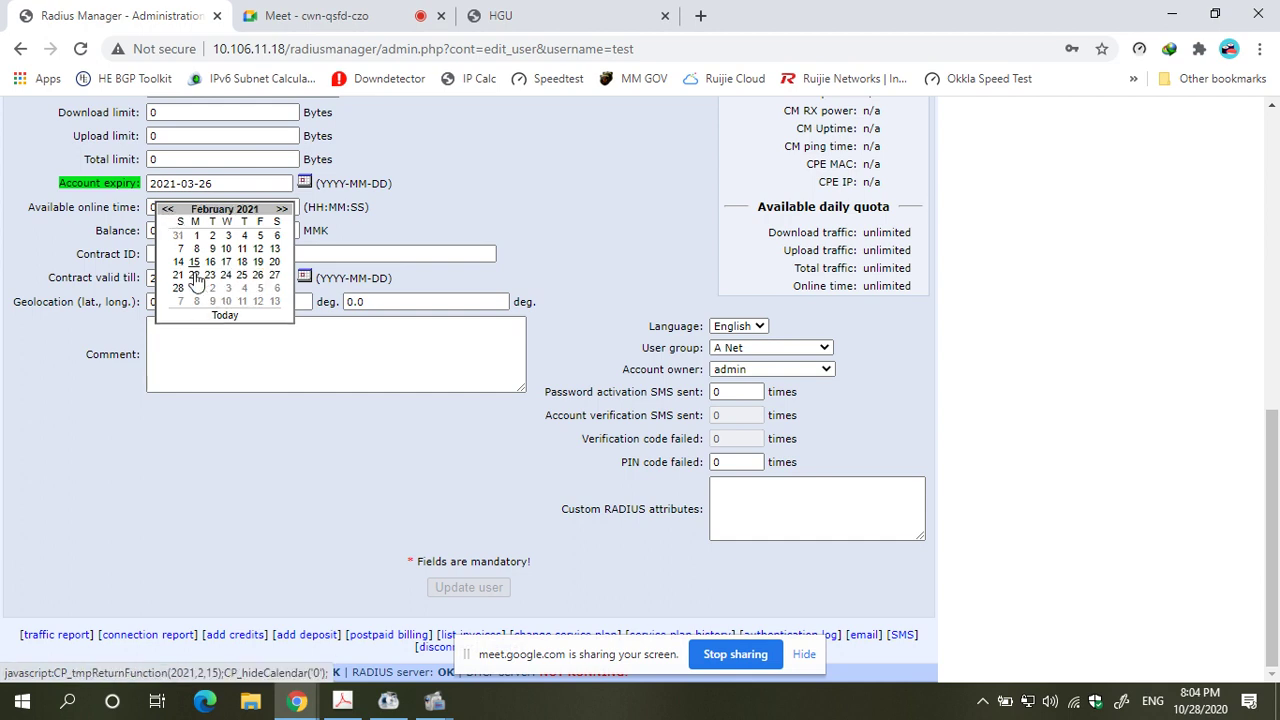
pyautogui.click(224, 316)
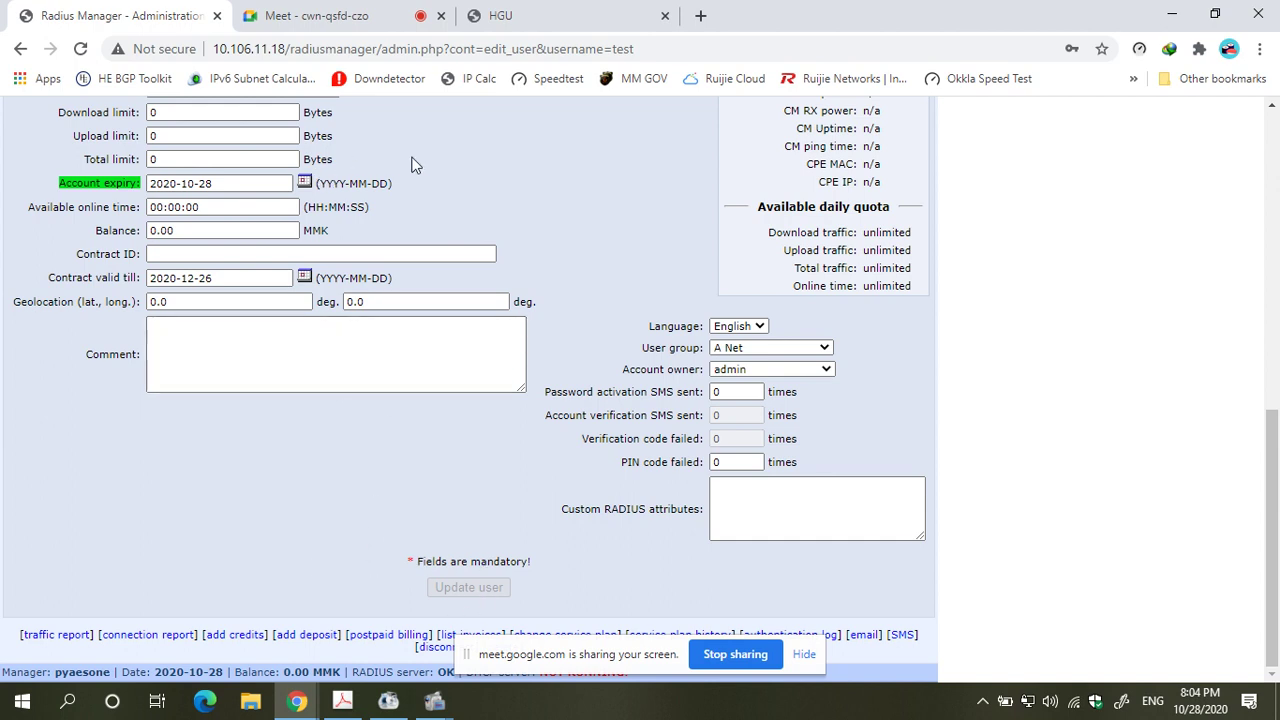
pyautogui.scroll(4, 417, 166)
pyautogui.click(80, 48)
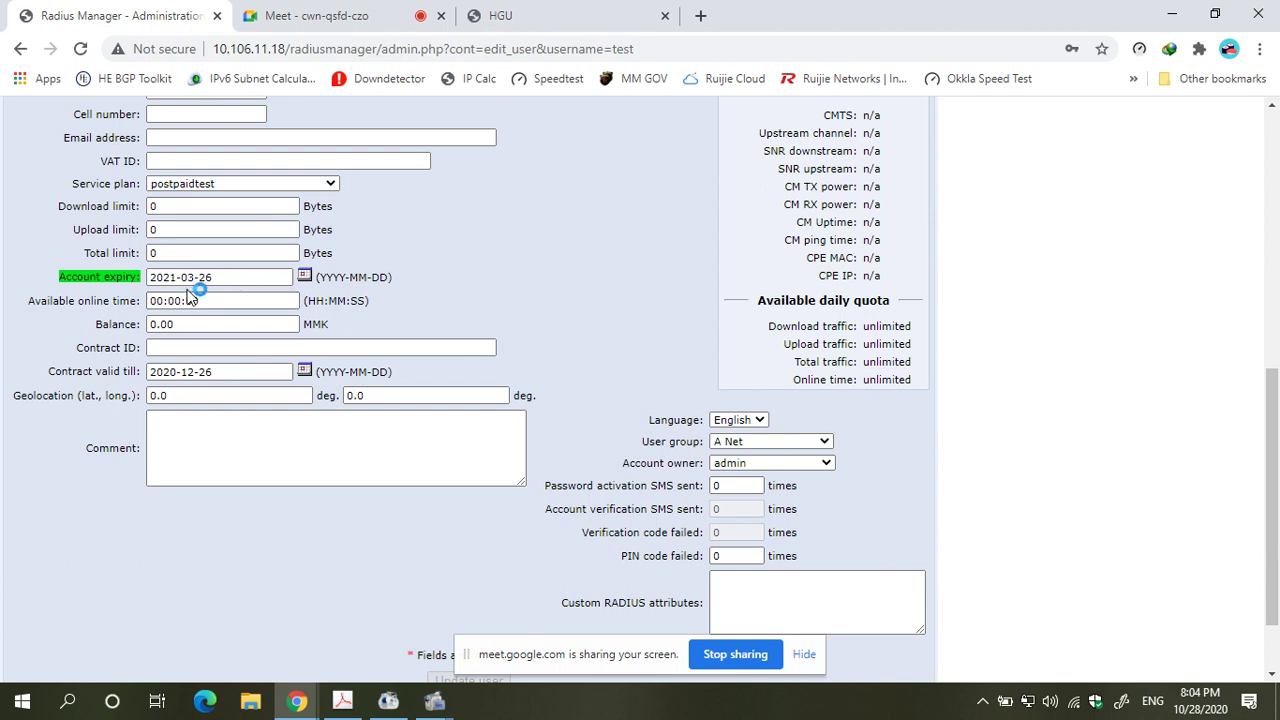
pyautogui.scroll(-1, 219, 285)
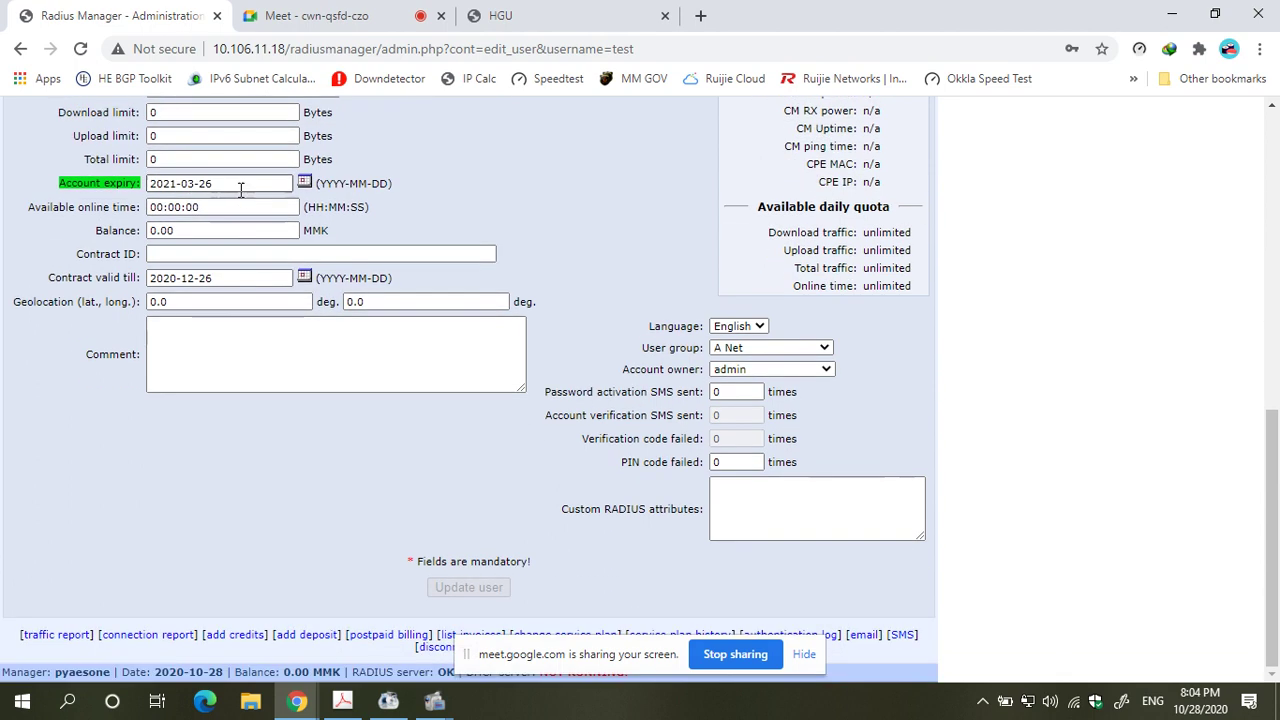
pyautogui.click(238, 639)
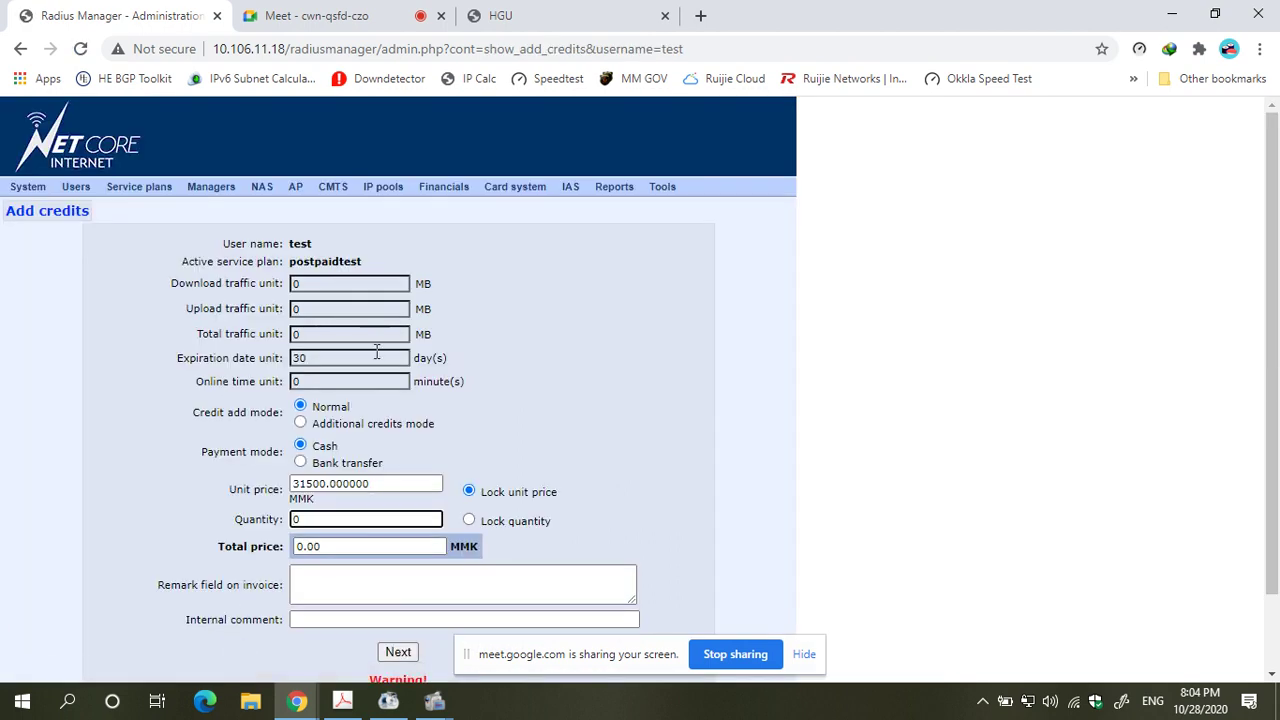
# - Try quantity values of 1 and then 2 in the add-credits form so the total recalculates
pyautogui.scroll(-1, 389, 371)
pyautogui.doubleClick(315, 268)
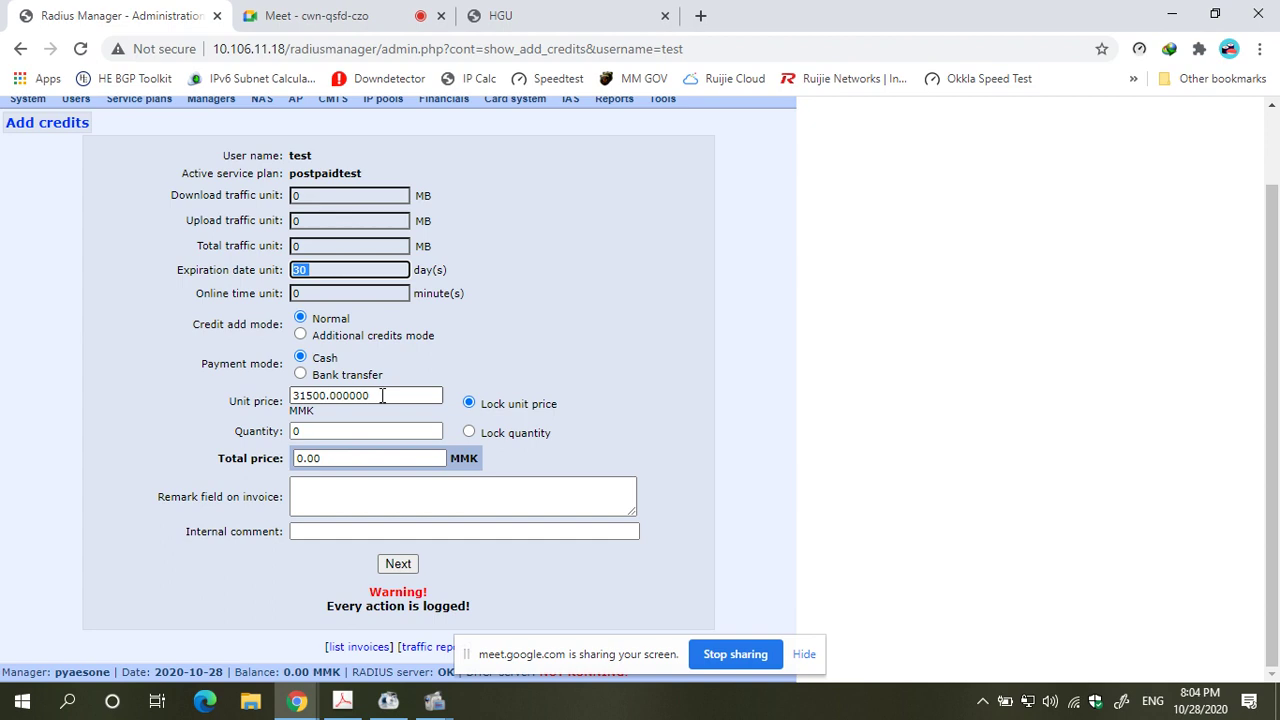
pyautogui.click(376, 427)
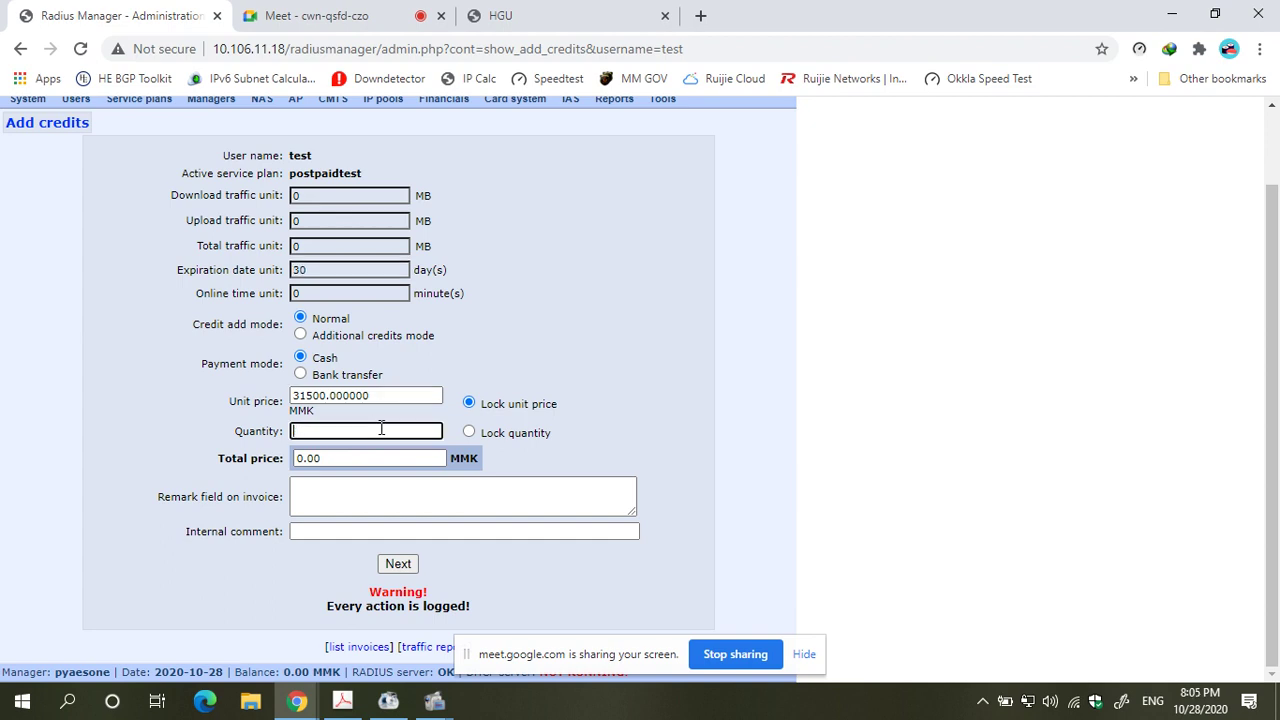
pyautogui.write('1')
pyautogui.click(629, 434)
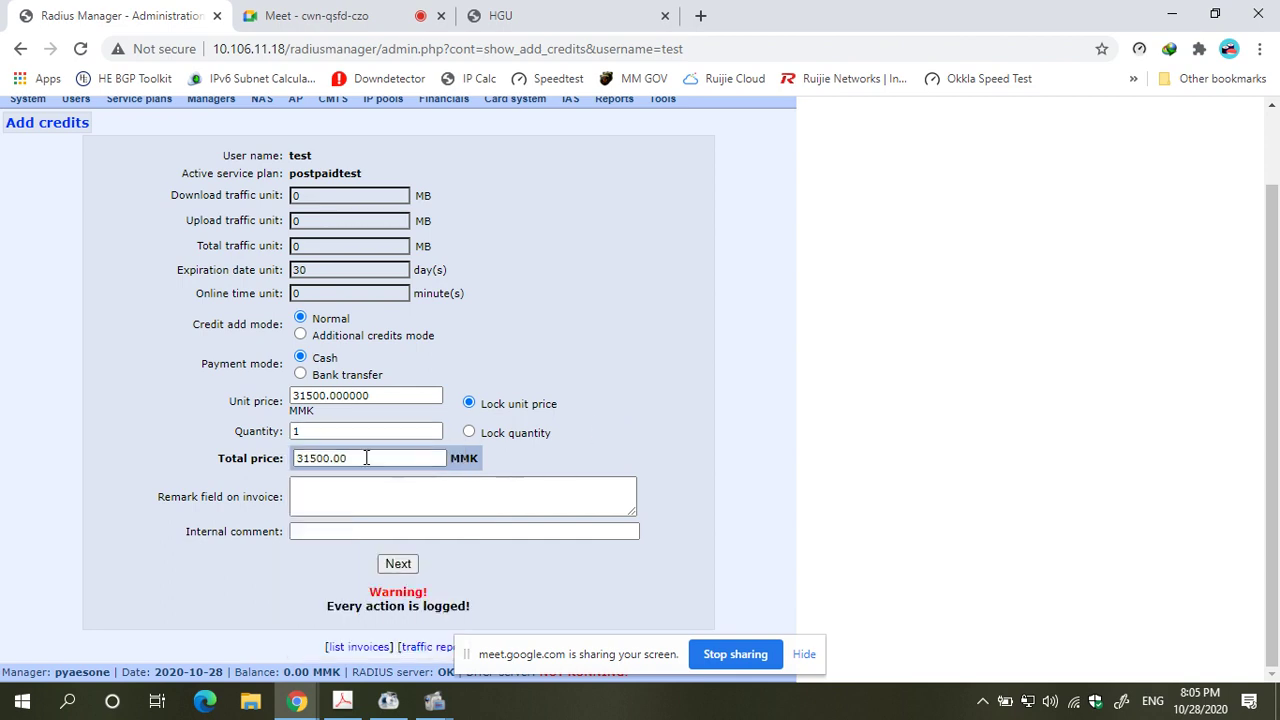
pyautogui.click(363, 428)
pyautogui.press('BackSpace')
pyautogui.write('2')
pyautogui.click(660, 424)
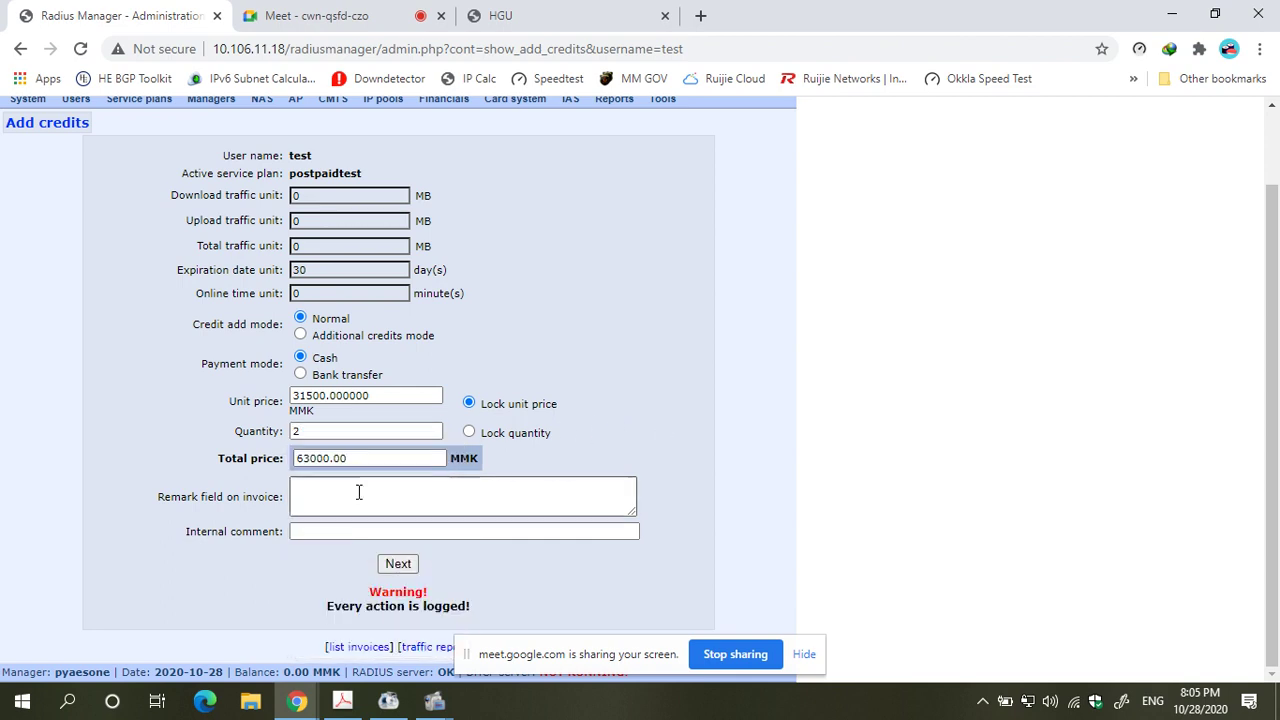
# - Settle the quantity at 1 for a 31500.00 MMK total and submit for checking
pyautogui.click(305, 431)
pyautogui.write('1')
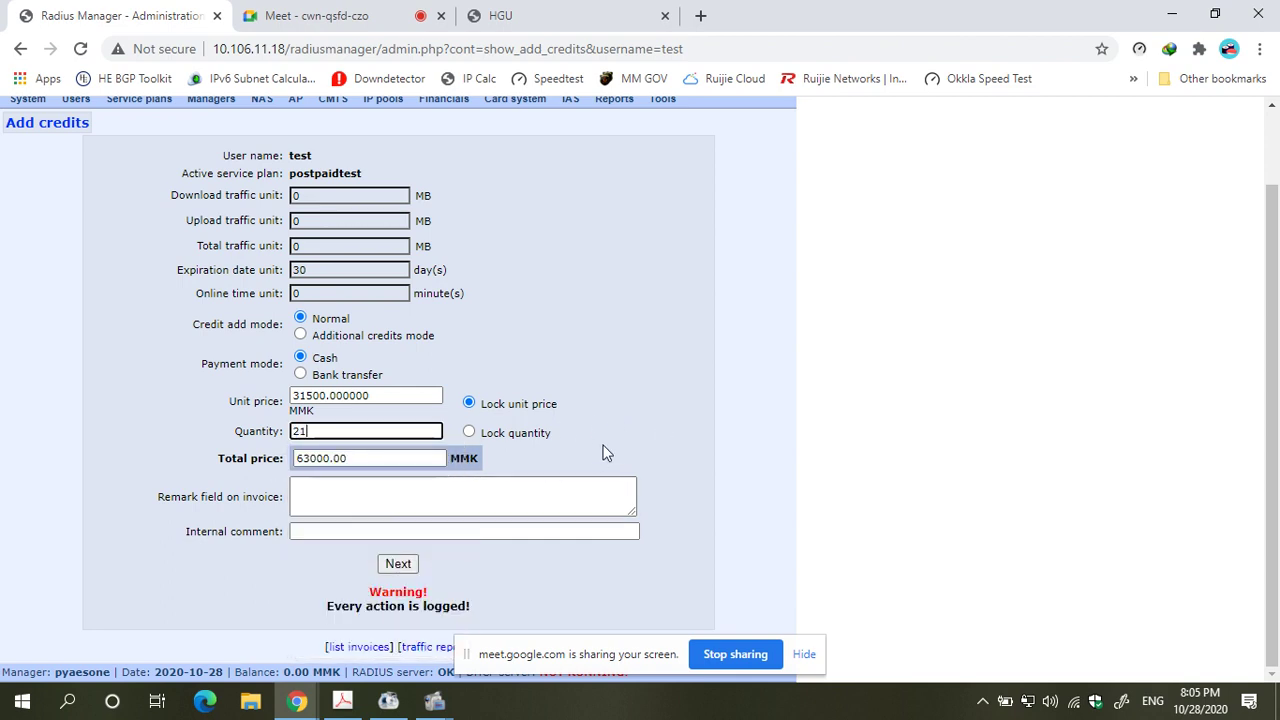
pyautogui.click(607, 451)
pyautogui.hotkey('shift', 'Tab')
pyautogui.write('1')
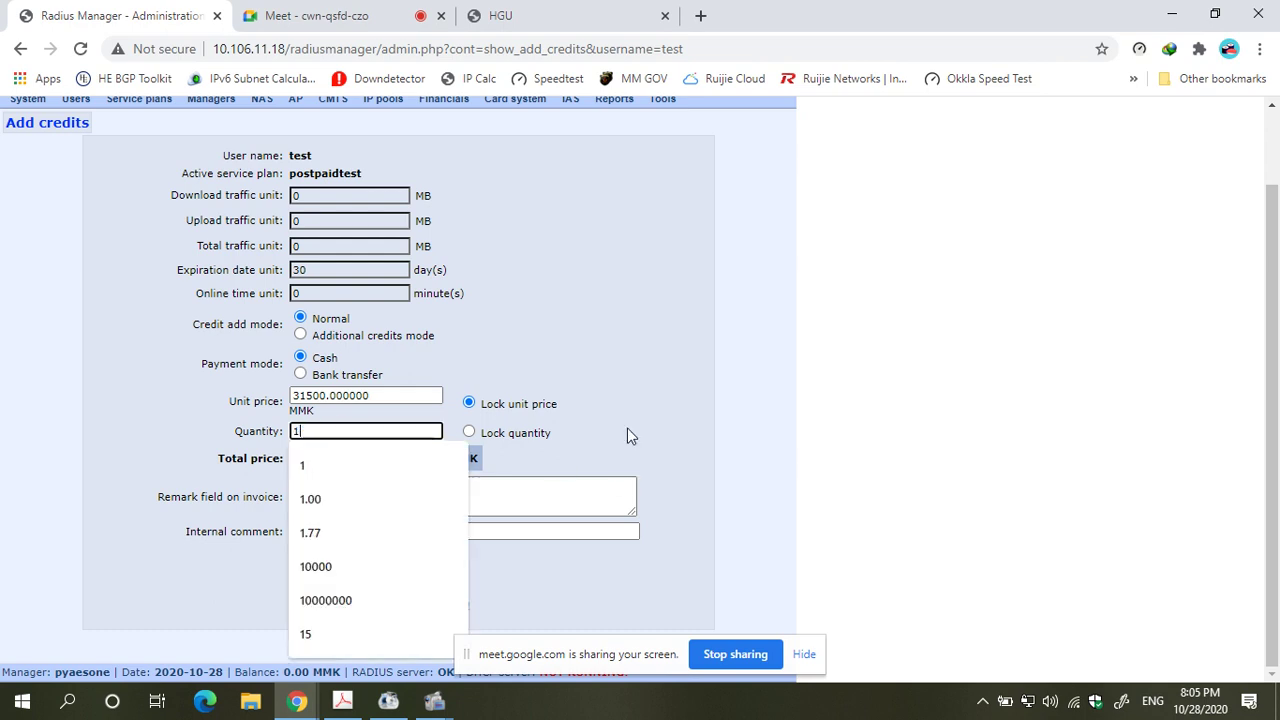
pyautogui.click(629, 432)
pyautogui.click(398, 564)
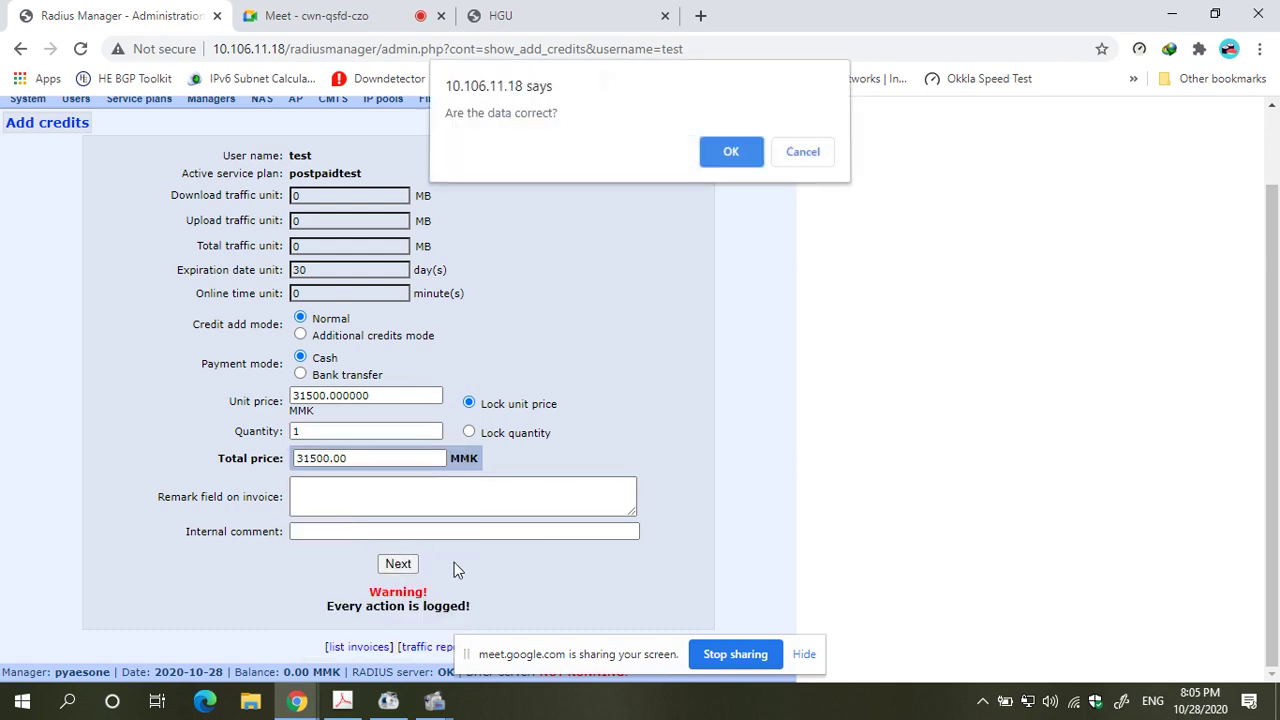
# - Confirm the credit data and finish adding credits with new expiry 2021-04-25
pyautogui.click(722, 160)
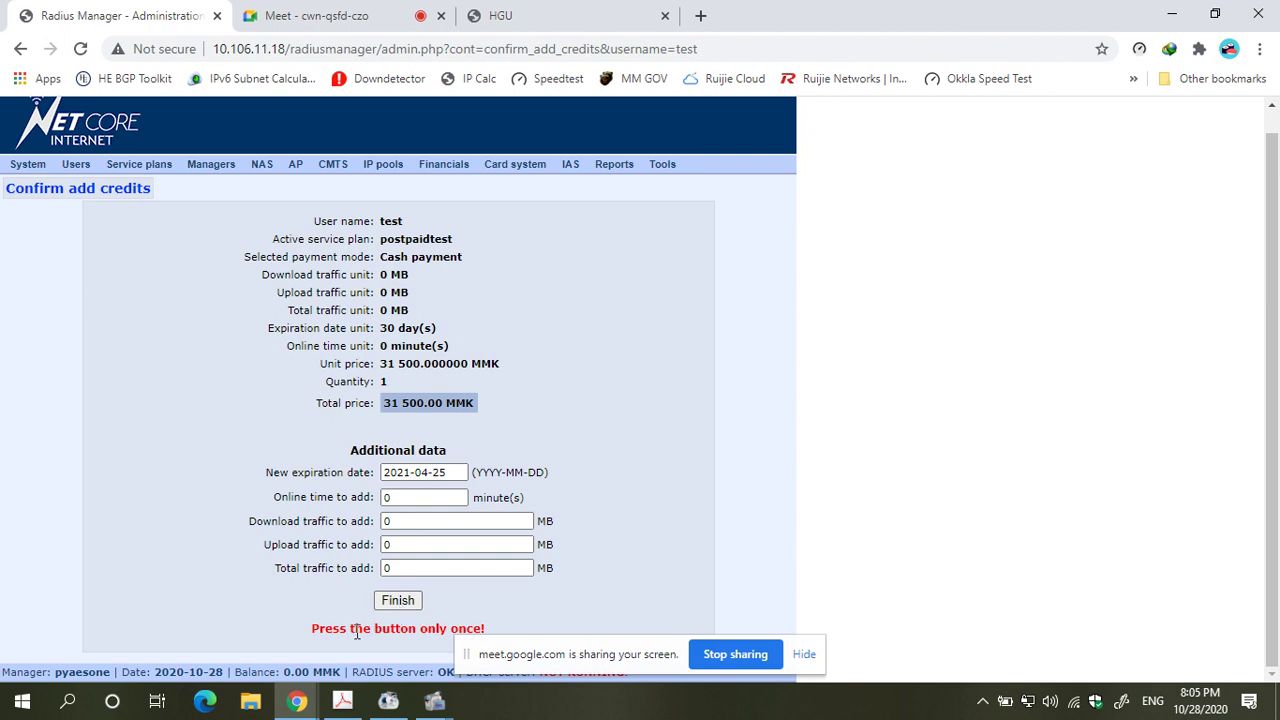
pyautogui.moveTo(312, 630); pyautogui.dragTo(488, 630)
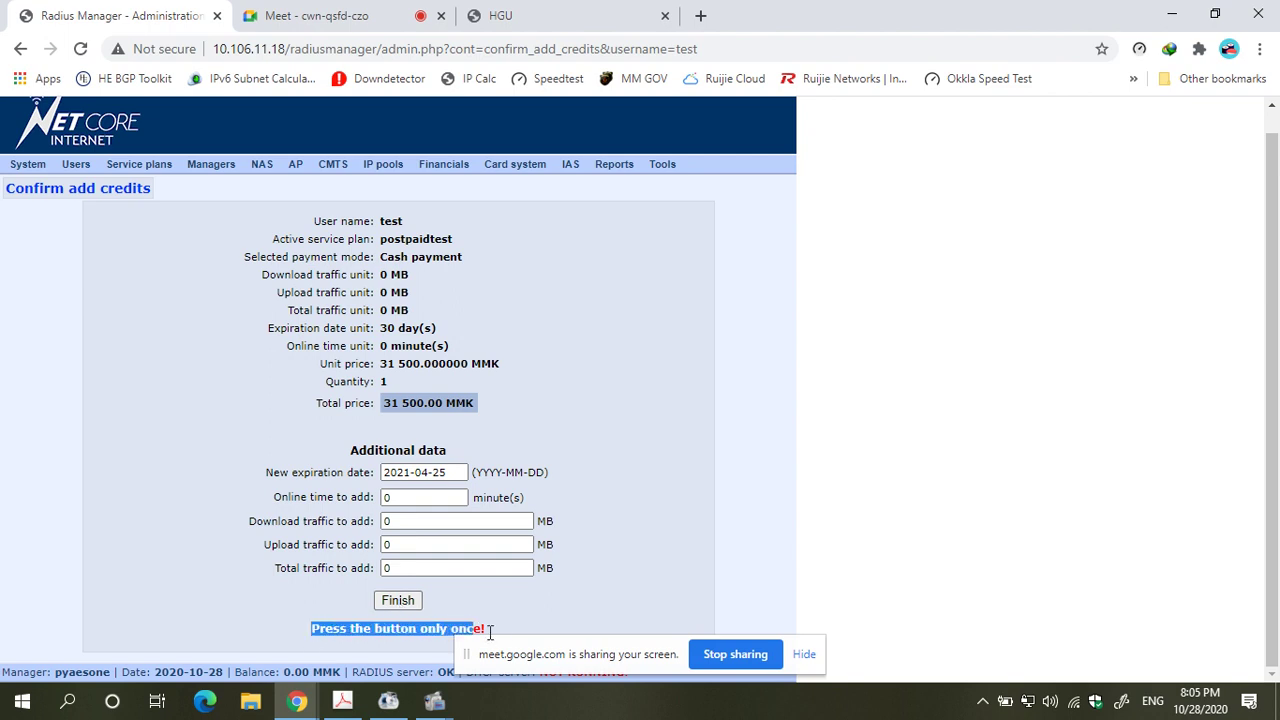
pyautogui.click(527, 600)
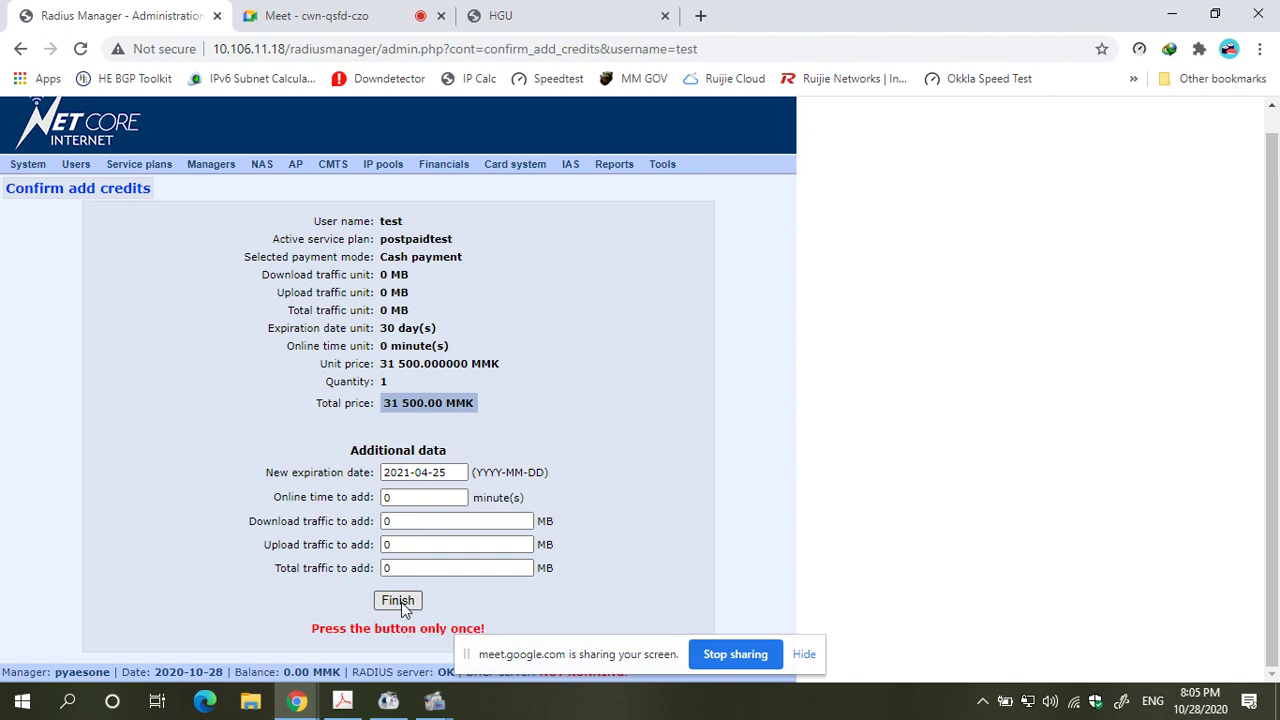
pyautogui.click(401, 602)
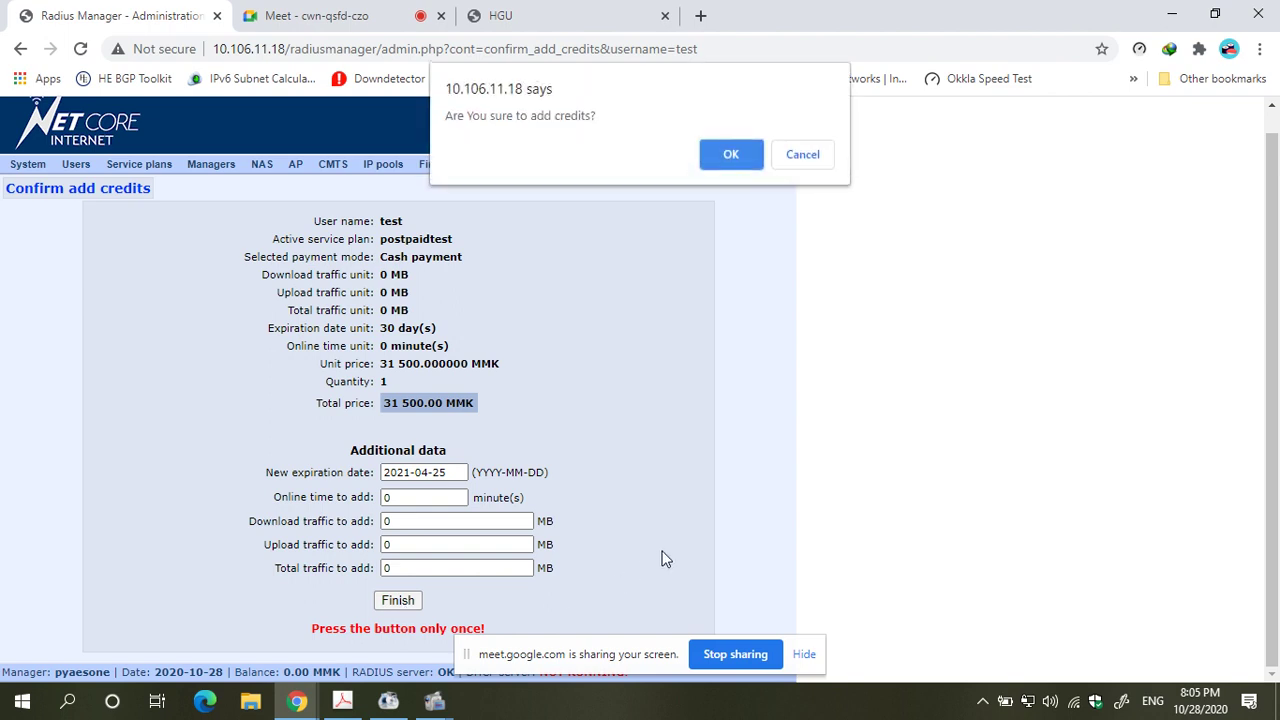
pyautogui.click(719, 150)
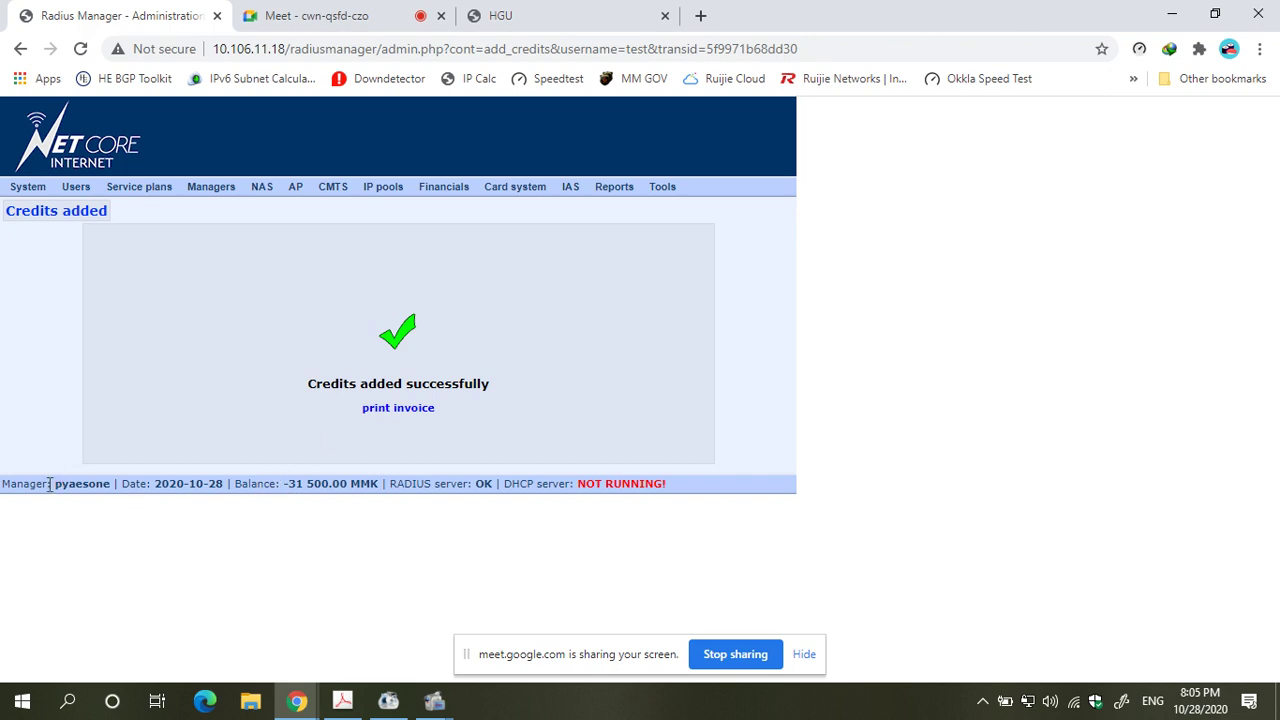
# - Highlight the footer's logged-in manager name and the -31 500.00 MMK balance
pyautogui.moveTo(47, 483); pyautogui.dragTo(85, 482)
pyautogui.moveTo(281, 483)
pyautogui.mouseDown()
pyautogui.moveTo(328, 481)
pyautogui.moveTo(300, 488)
pyautogui.mouseUp()
pyautogui.click(327, 483)
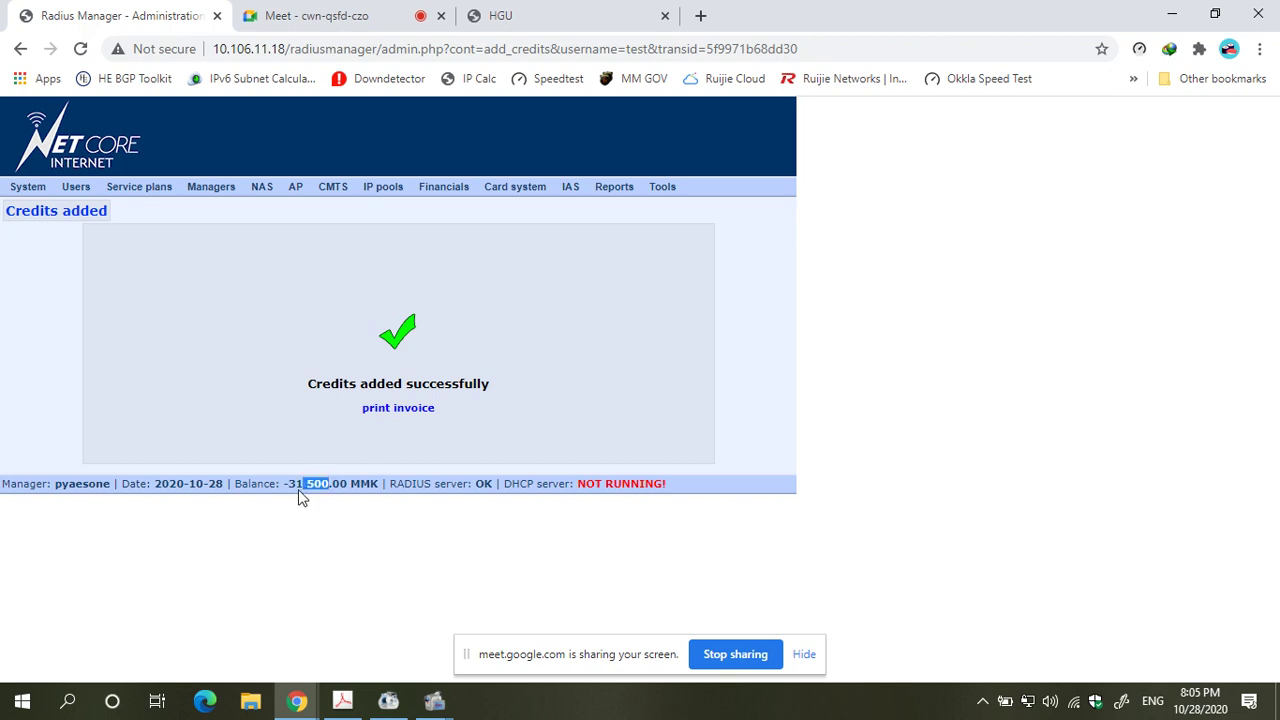
pyautogui.click(59, 486)
pyautogui.moveTo(57, 486); pyautogui.dragTo(102, 483)
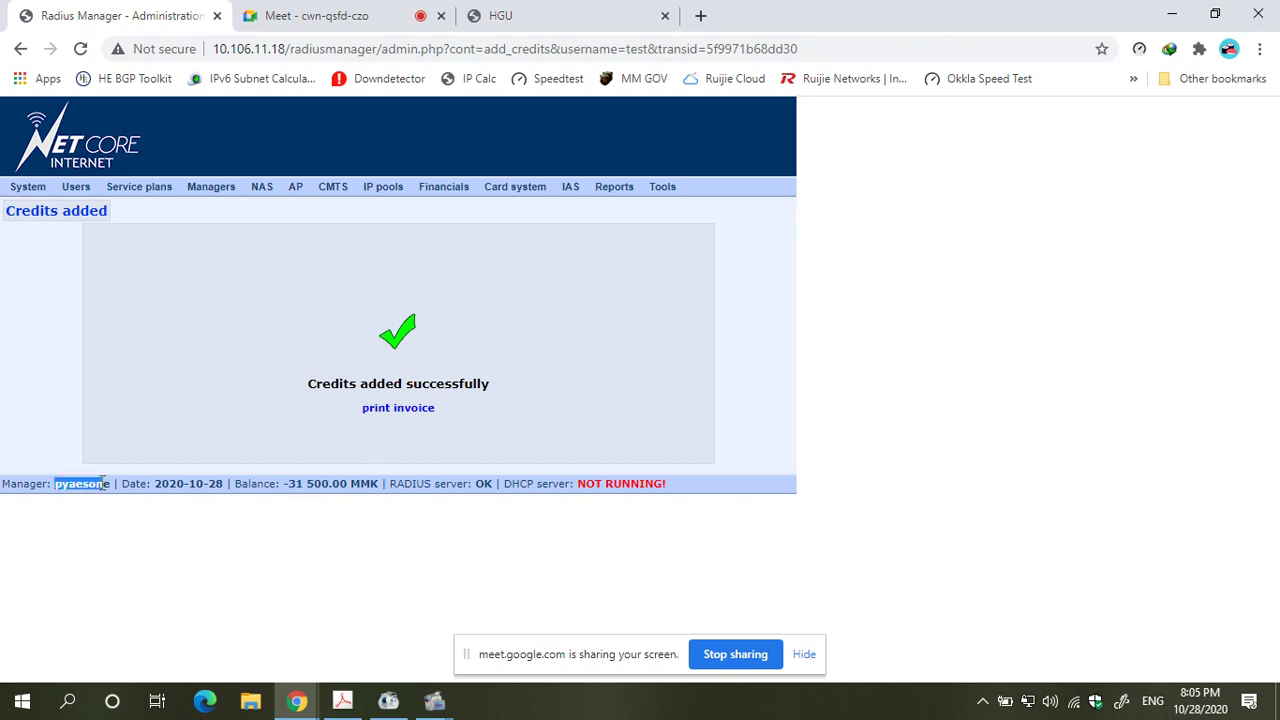
pyautogui.click(283, 486)
pyautogui.moveTo(285, 485); pyautogui.dragTo(333, 487)
pyautogui.click(355, 497)
# - Point out the manager name and -31 500.00 balance once more before leaving
pyautogui.moveTo(54, 487); pyautogui.dragTo(104, 486)
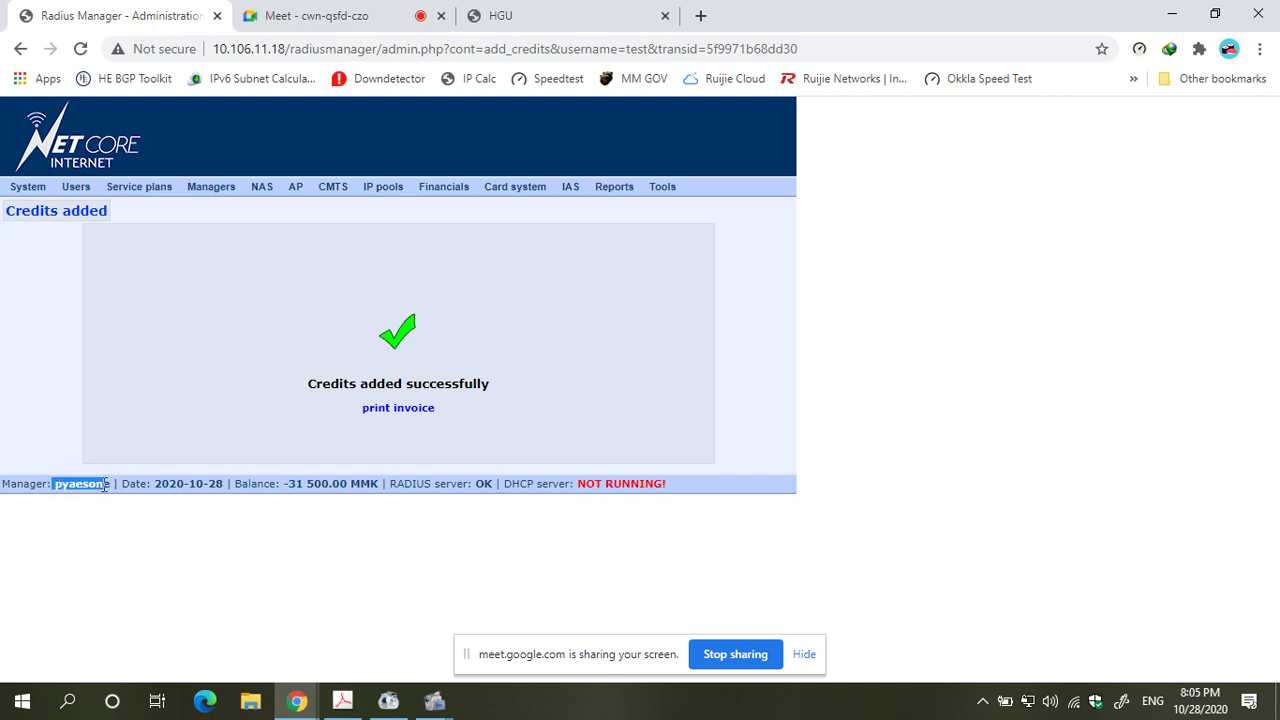
pyautogui.click(165, 418)
pyautogui.moveTo(285, 481); pyautogui.dragTo(344, 484)
pyautogui.click(340, 555)
pyautogui.moveTo(54, 483); pyautogui.dragTo(110, 480)
pyautogui.moveTo(284, 483); pyautogui.dragTo(366, 481)
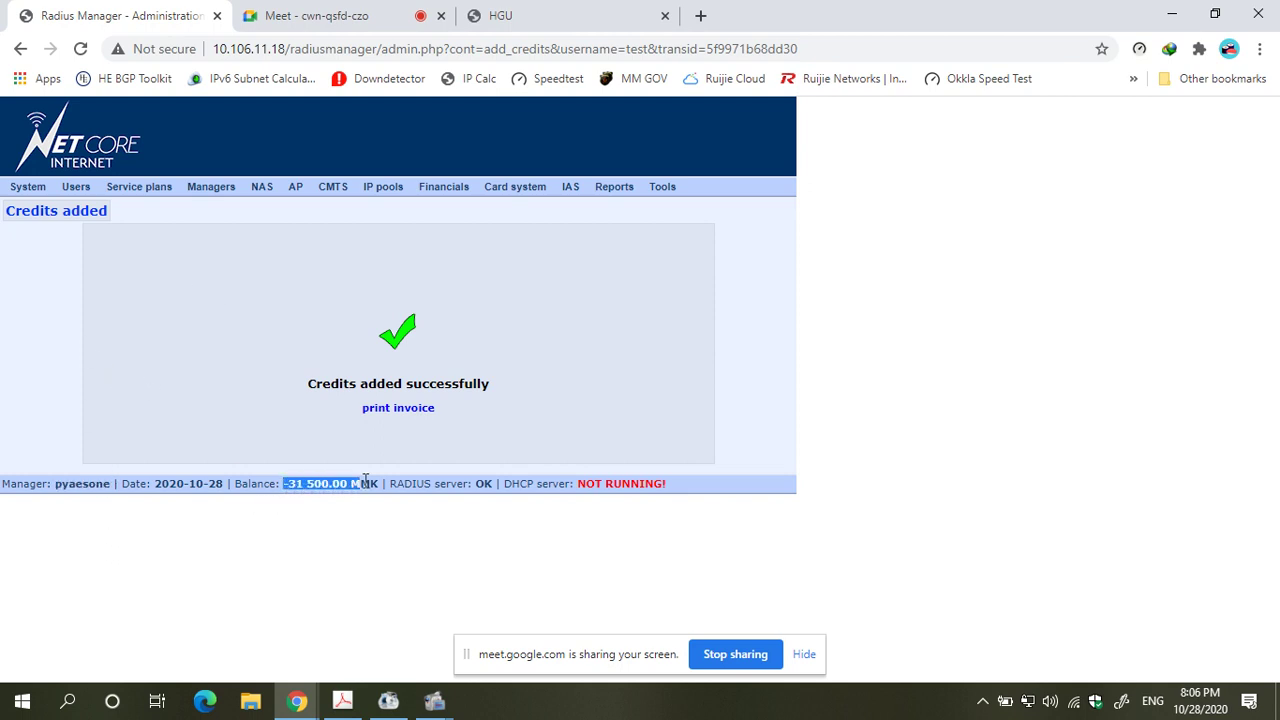
pyautogui.click(349, 529)
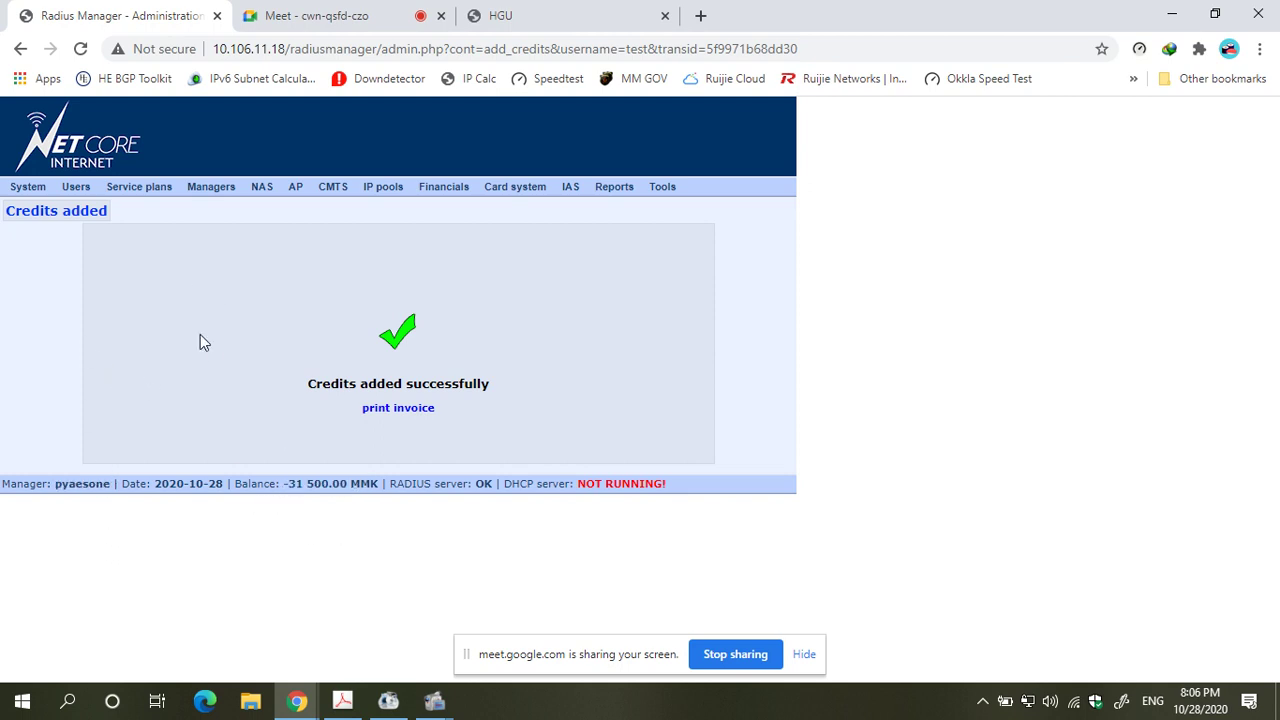
pyautogui.click(28, 187)
# - Log out the reseller and sign in with the saved administrator login
pyautogui.click(26, 244)
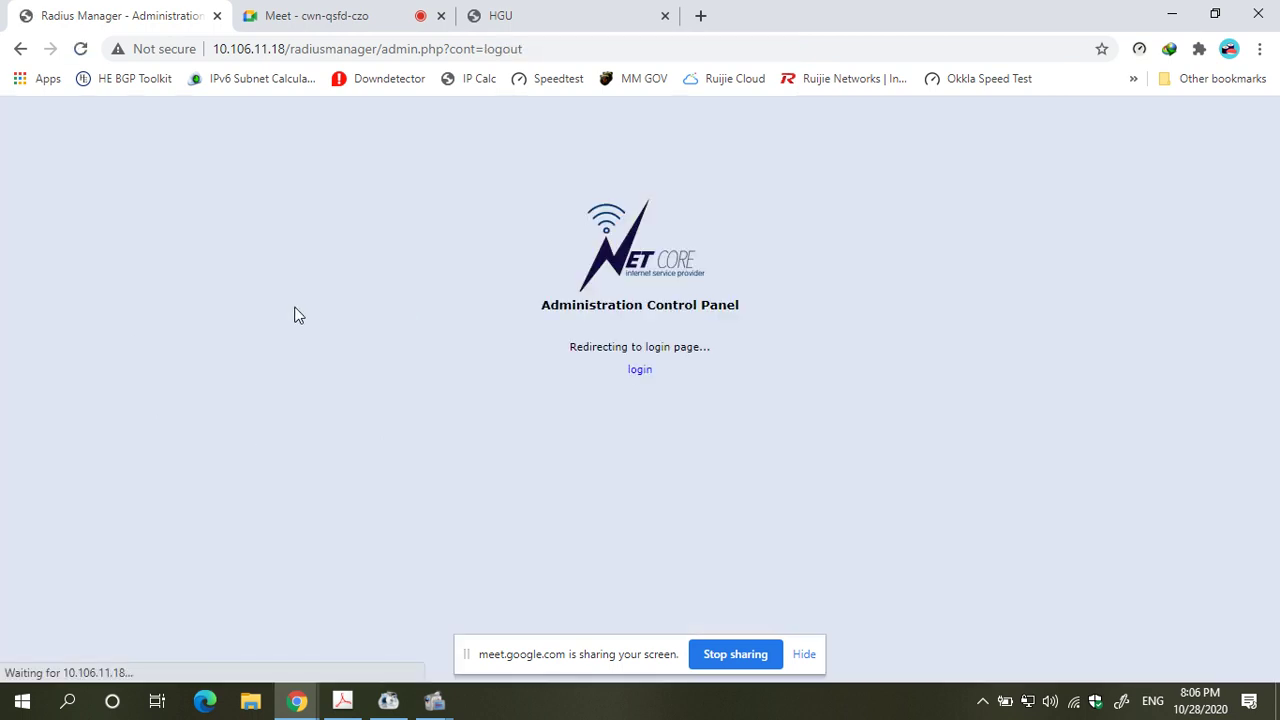
pyautogui.click(646, 380)
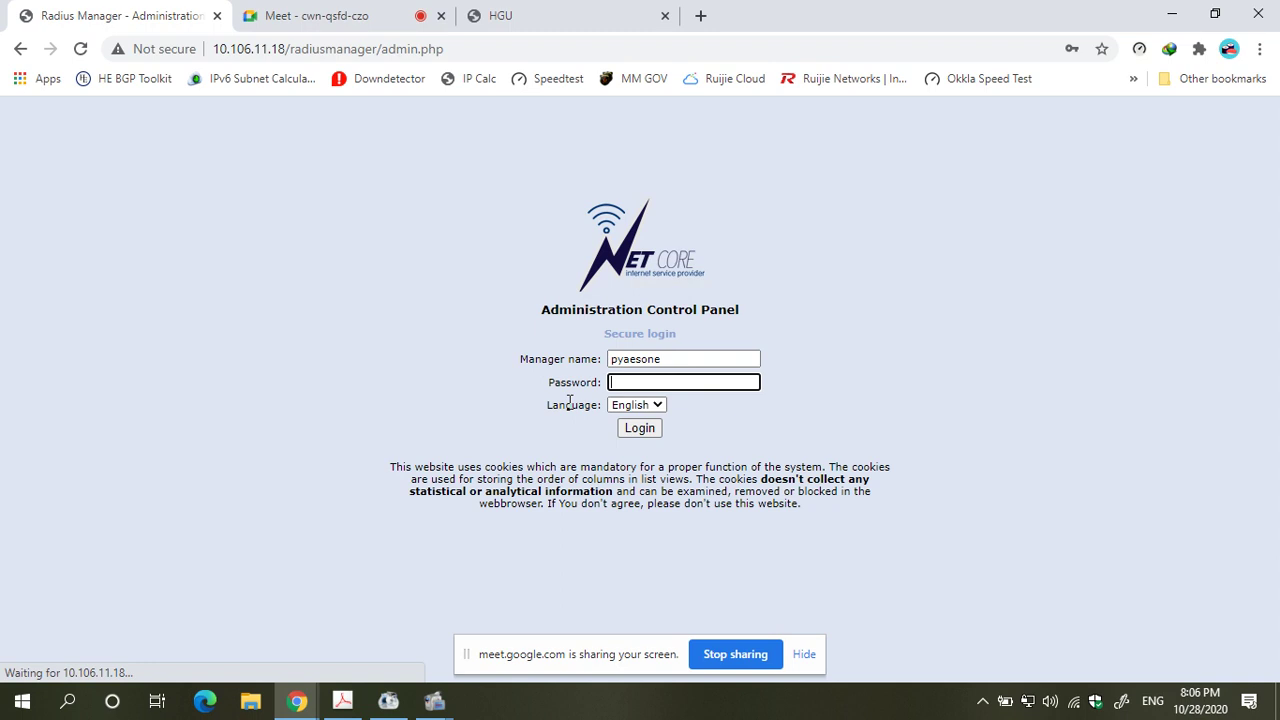
pyautogui.click(695, 364)
pyautogui.click(688, 356)
pyautogui.click(680, 391)
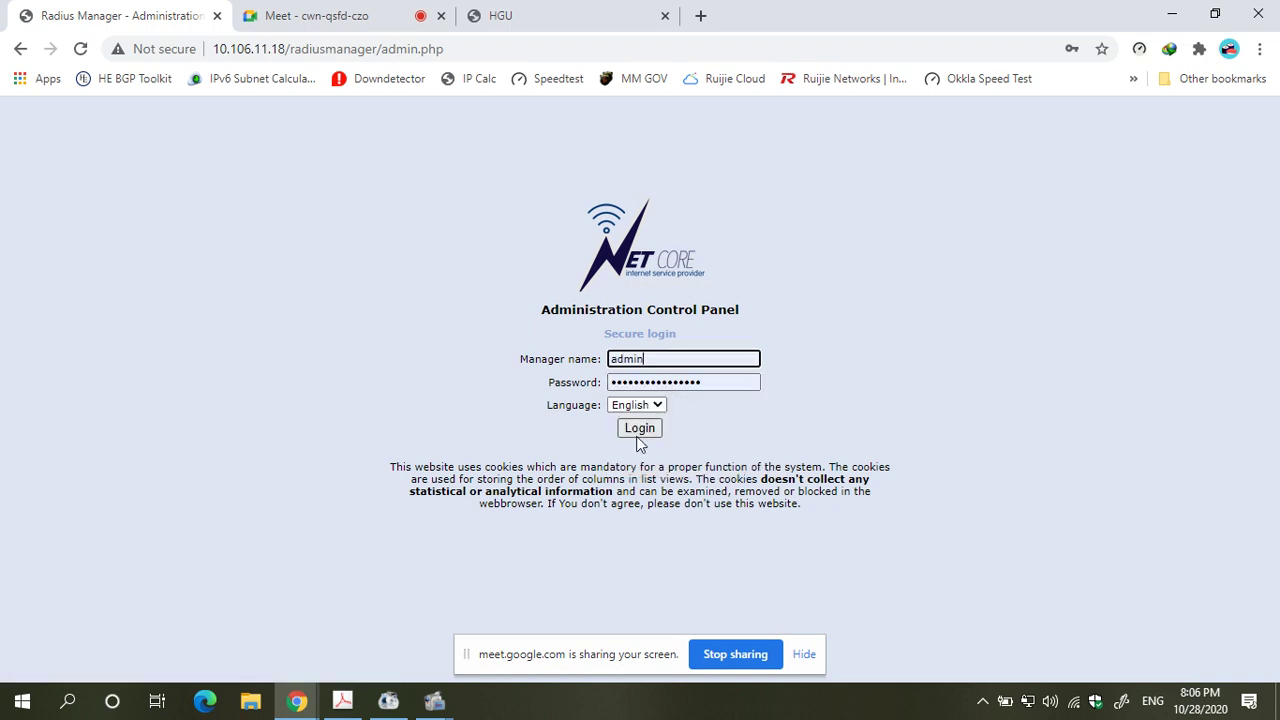
pyautogui.click(640, 428)
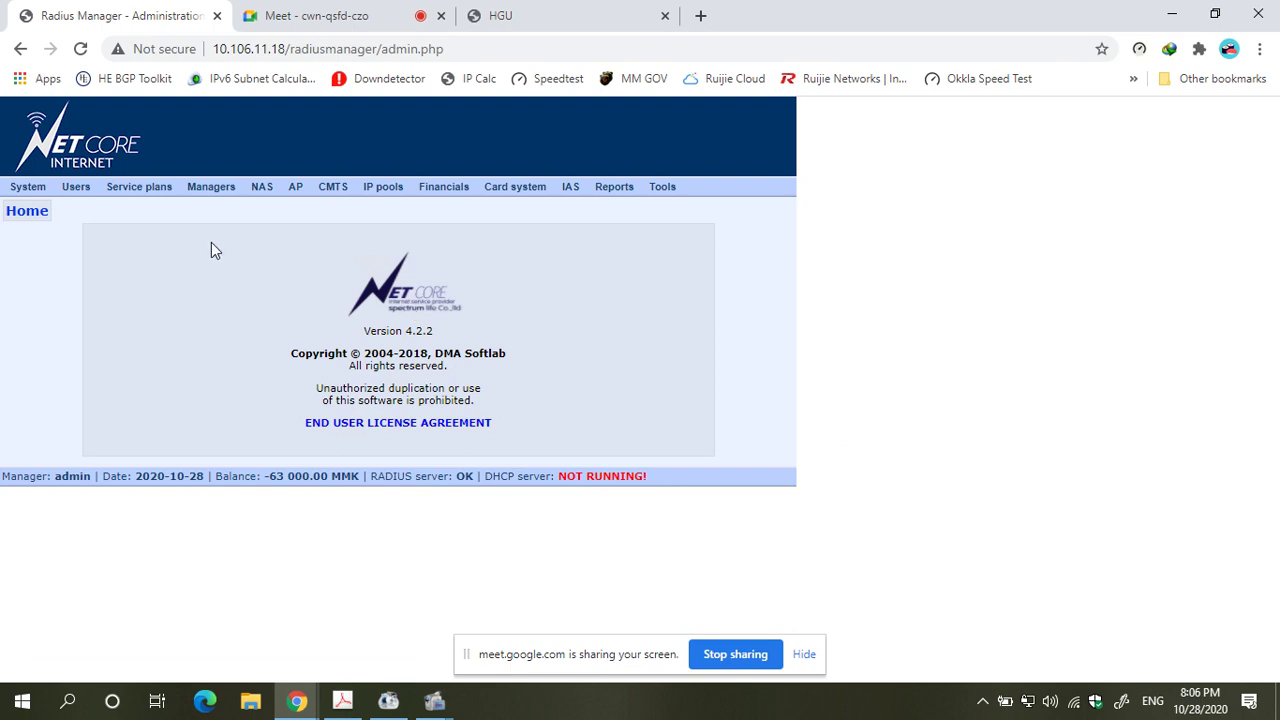
pyautogui.click(213, 202)
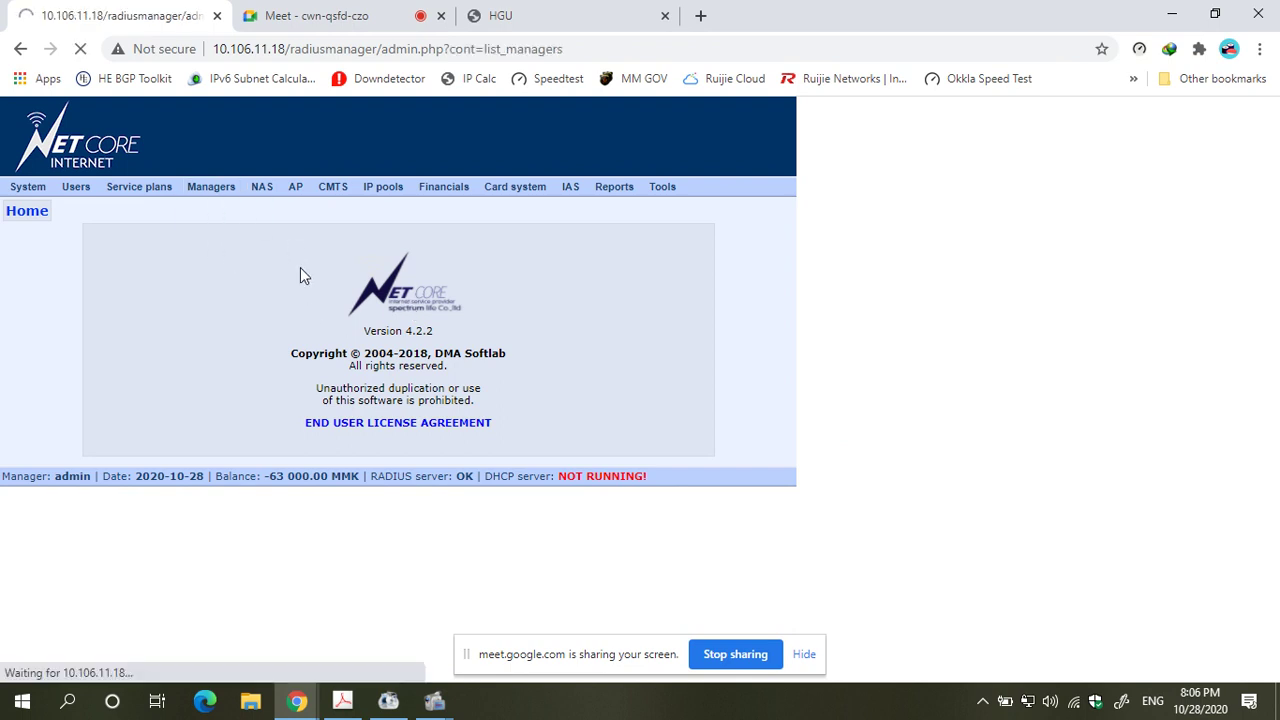
# - Find the reseller's -31 500.00 balance in the managers list and open its Edit manager page
pyautogui.scroll(-3, 300, 280)
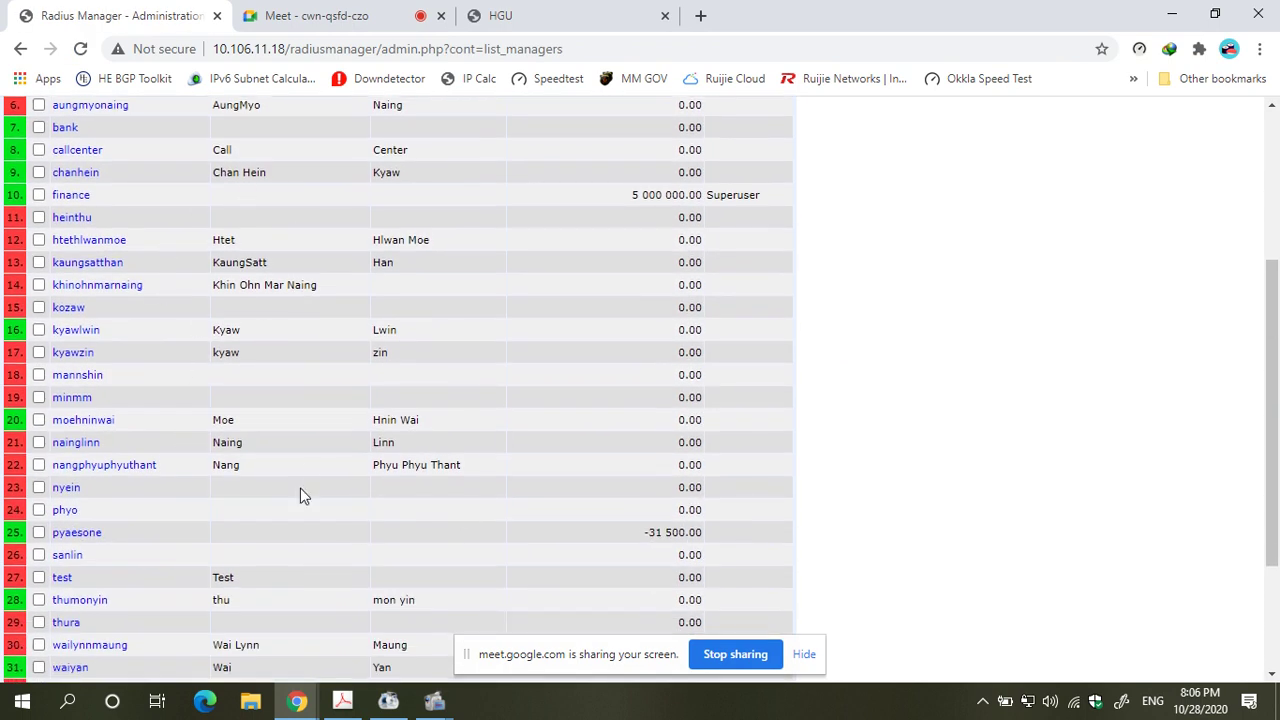
pyautogui.scroll(-3, 300, 488)
pyautogui.scroll(-1, 360, 450)
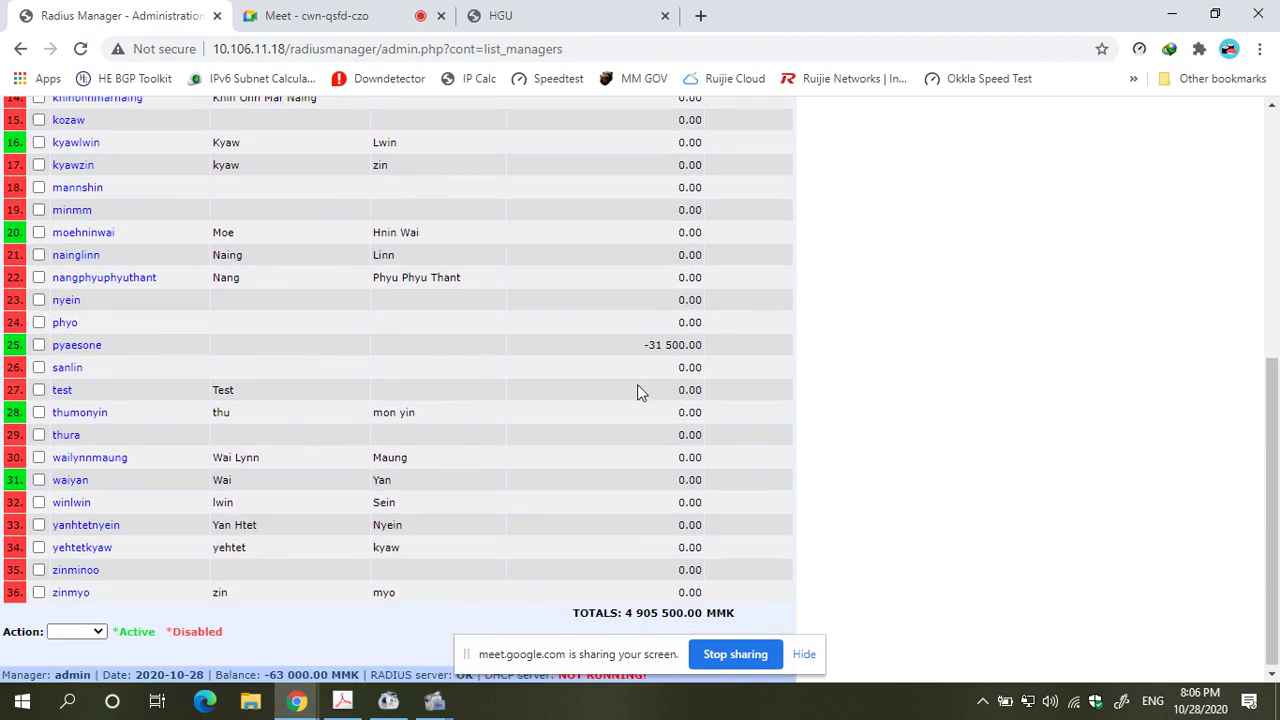
pyautogui.moveTo(626, 345); pyautogui.dragTo(706, 345)
pyautogui.click(568, 351)
pyautogui.moveTo(646, 344); pyautogui.dragTo(680, 344)
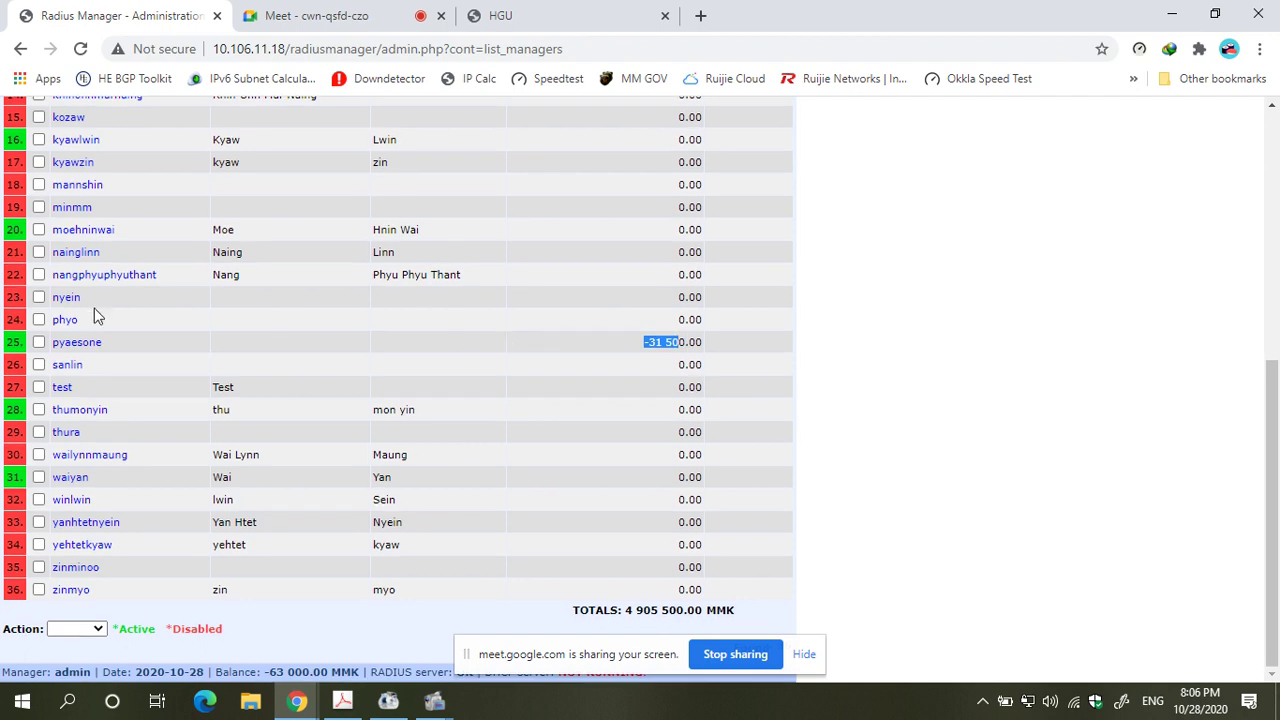
pyautogui.click(78, 344)
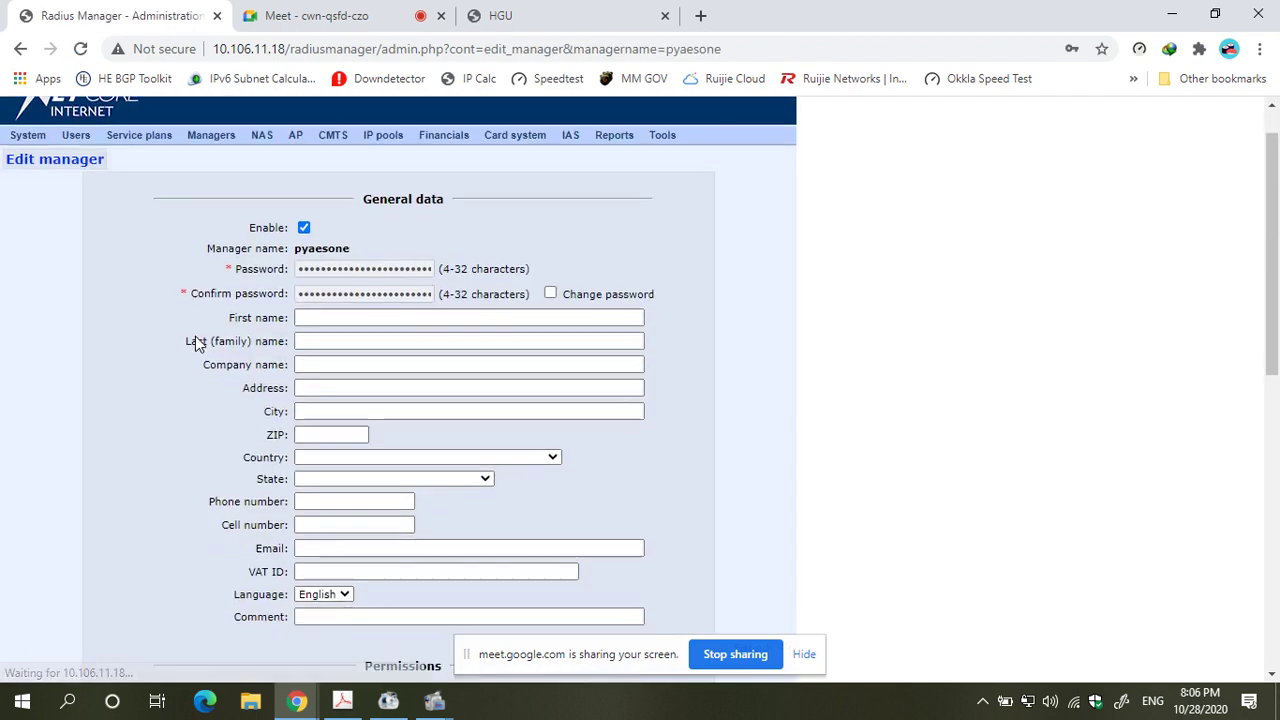
# - Credit 31500 MMK to the reseller's manager account and confirm the addition
pyautogui.scroll(-10, 195, 336)
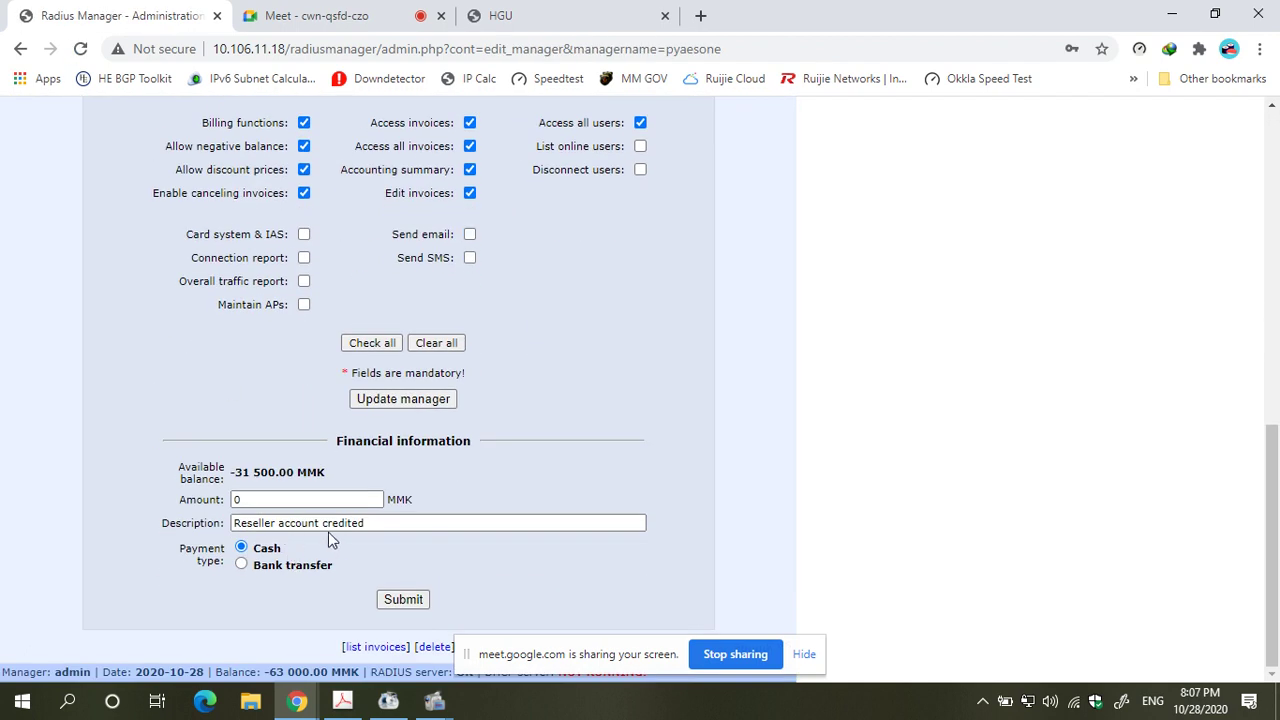
pyautogui.doubleClick(324, 500)
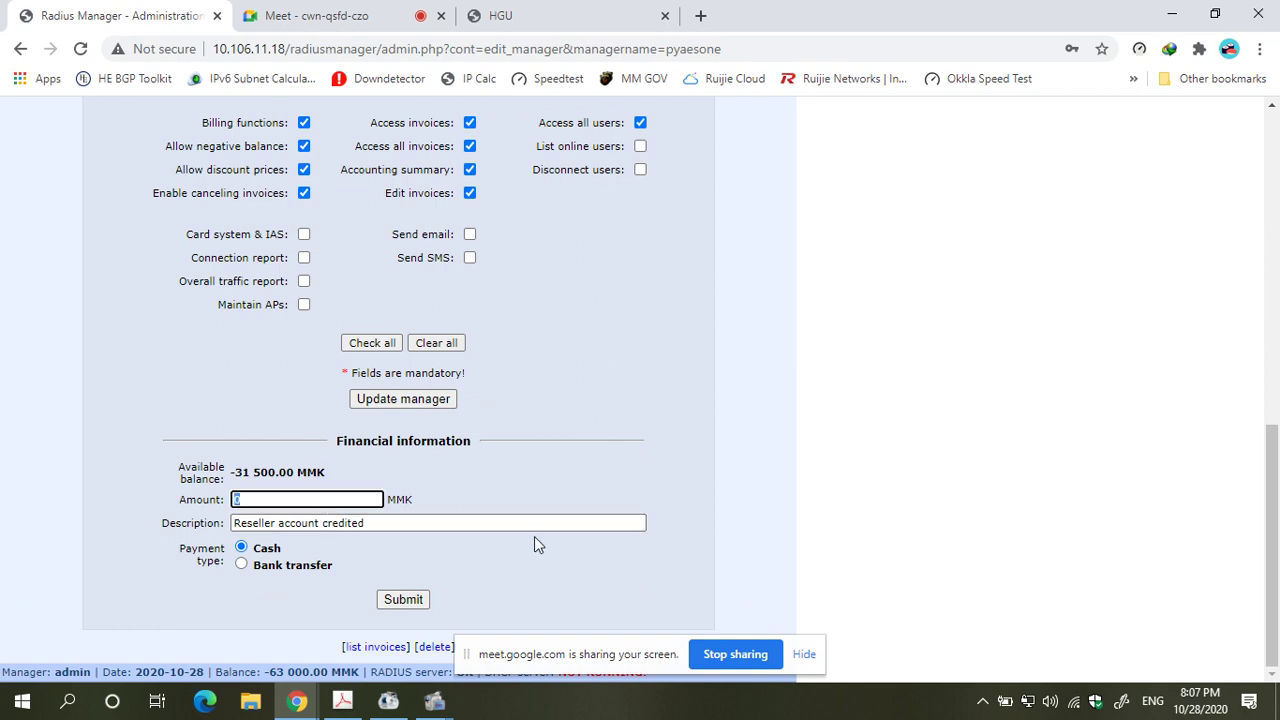
pyautogui.write('31500')
pyautogui.click(408, 604)
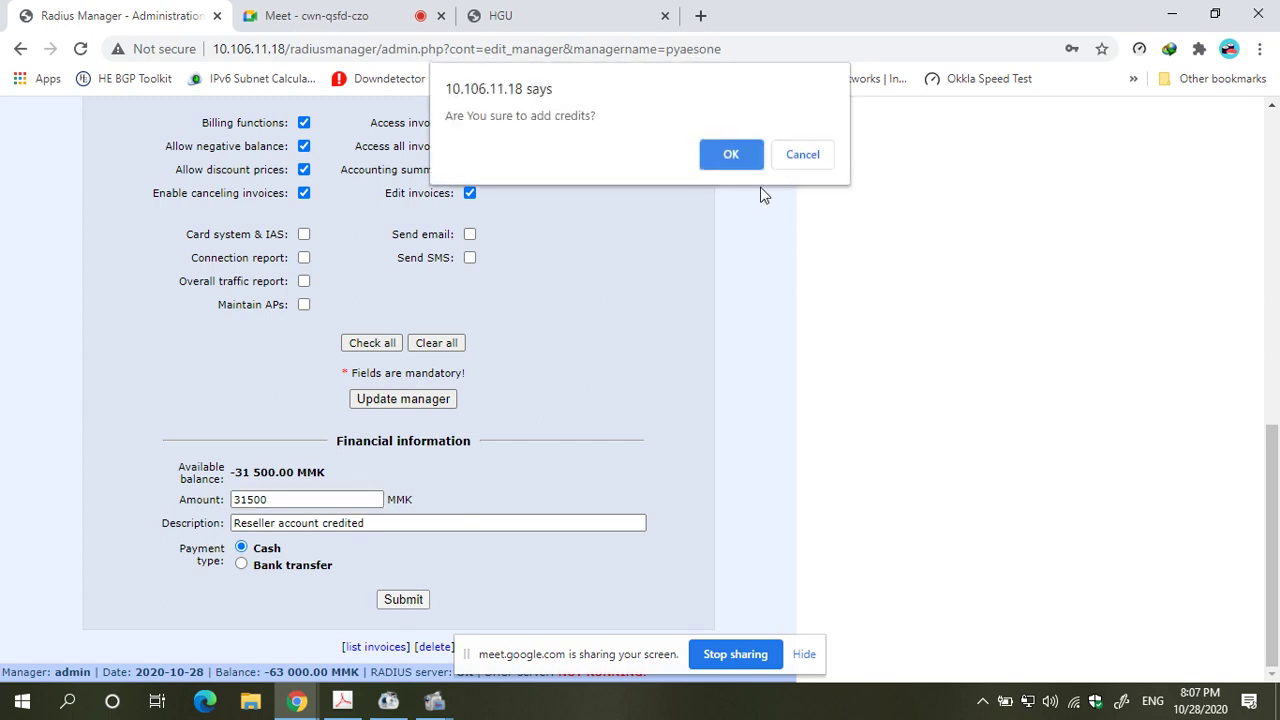
pyautogui.click(749, 159)
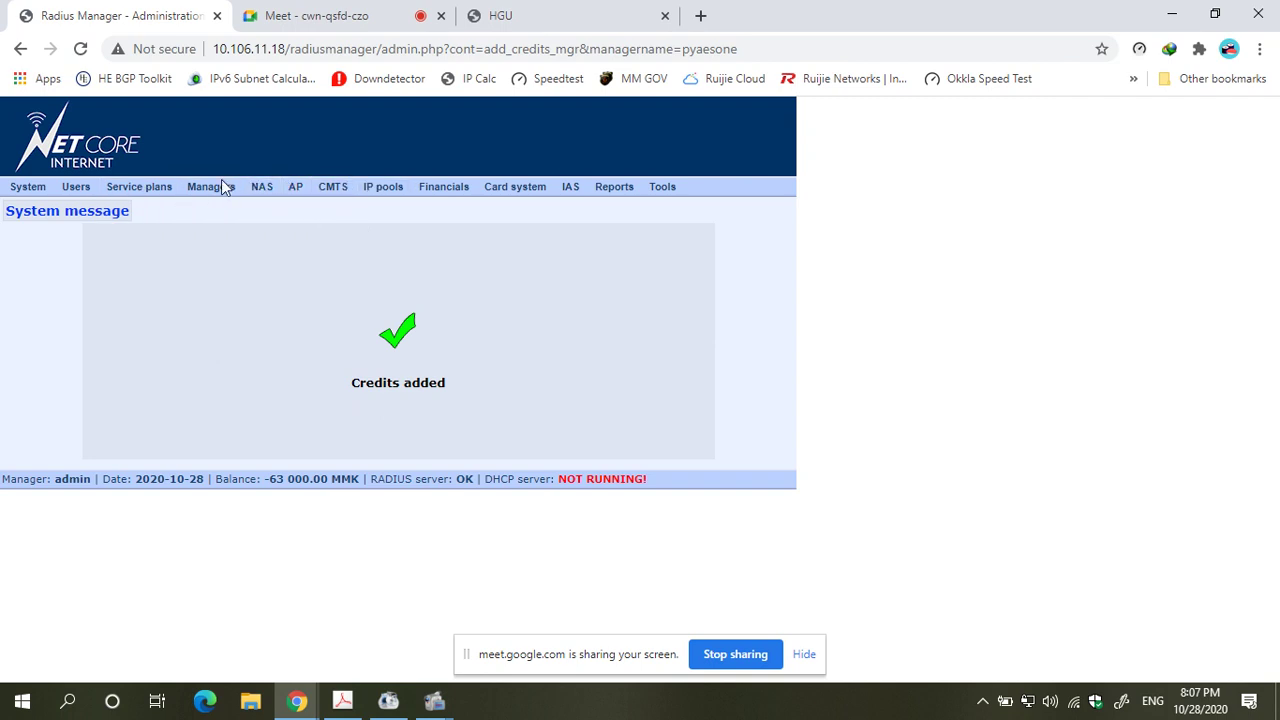
pyautogui.click(209, 201)
# - Point out the reseller's 0.00 balance in row 24 of the managers list, then scroll back up
pyautogui.scroll(-5, 307, 262)
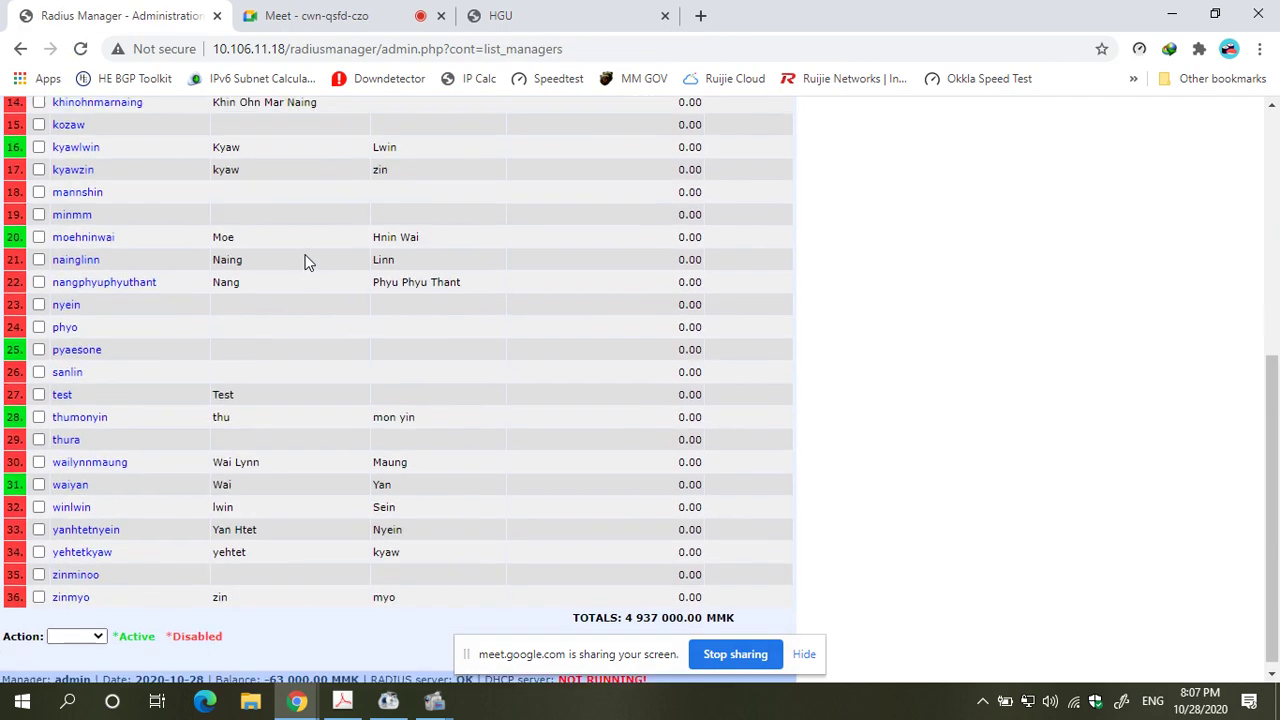
pyautogui.doubleClick(678, 347)
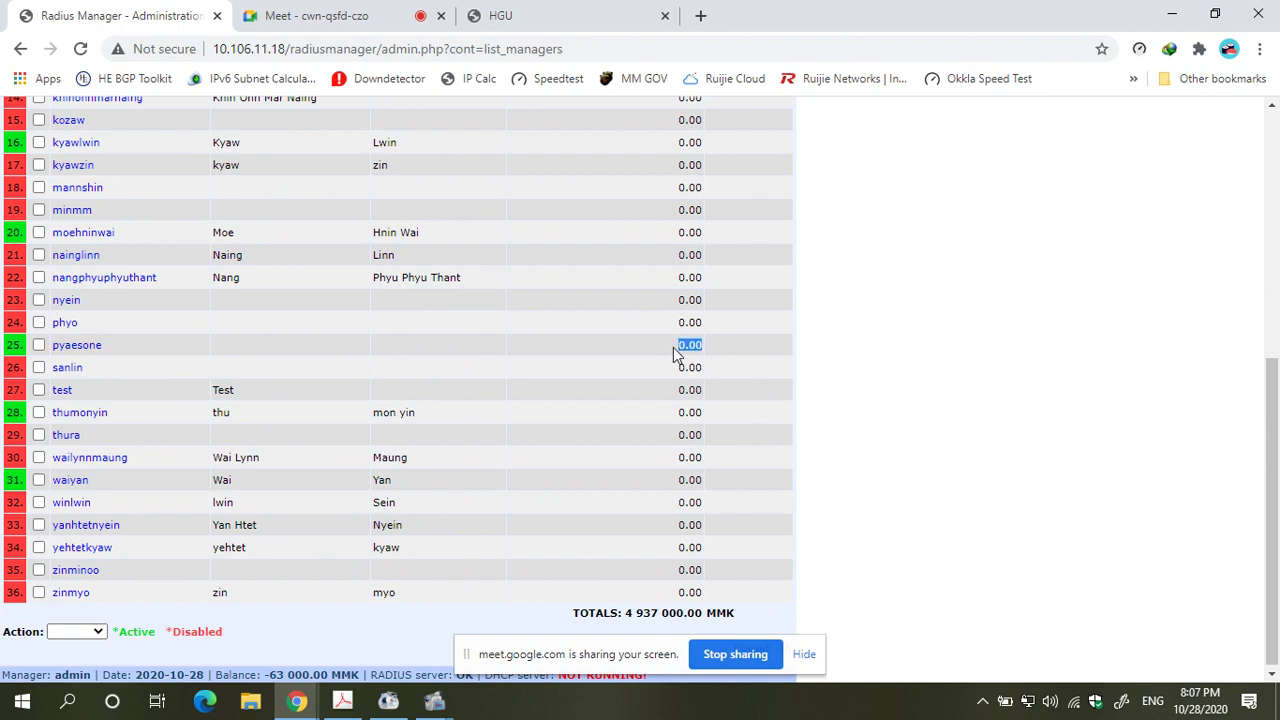
pyautogui.click(680, 348)
pyautogui.moveTo(680, 346); pyautogui.dragTo(695, 347)
pyautogui.click(679, 347)
pyautogui.moveTo(678, 347); pyautogui.dragTo(704, 348)
pyautogui.moveTo(678, 322); pyautogui.dragTo(701, 321)
pyautogui.scroll(5, 597, 403)
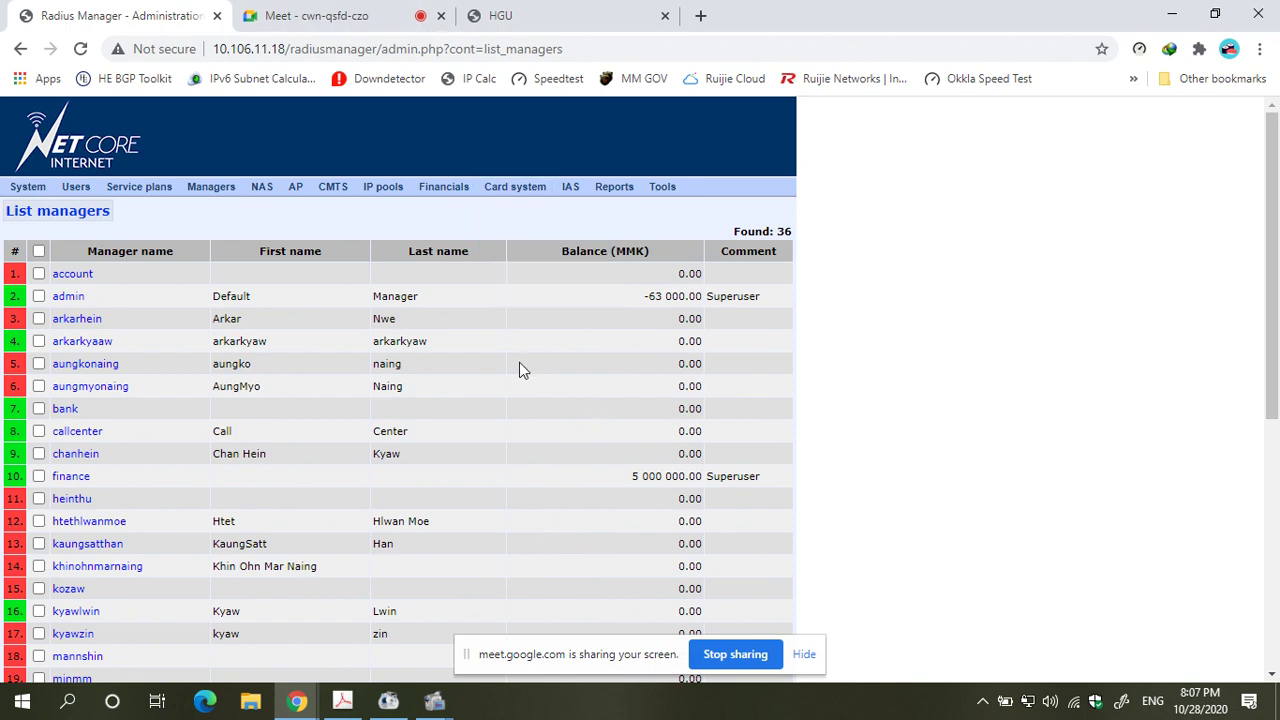
pyautogui.scroll(-2, 517, 366)
pyautogui.scroll(2, 495, 408)
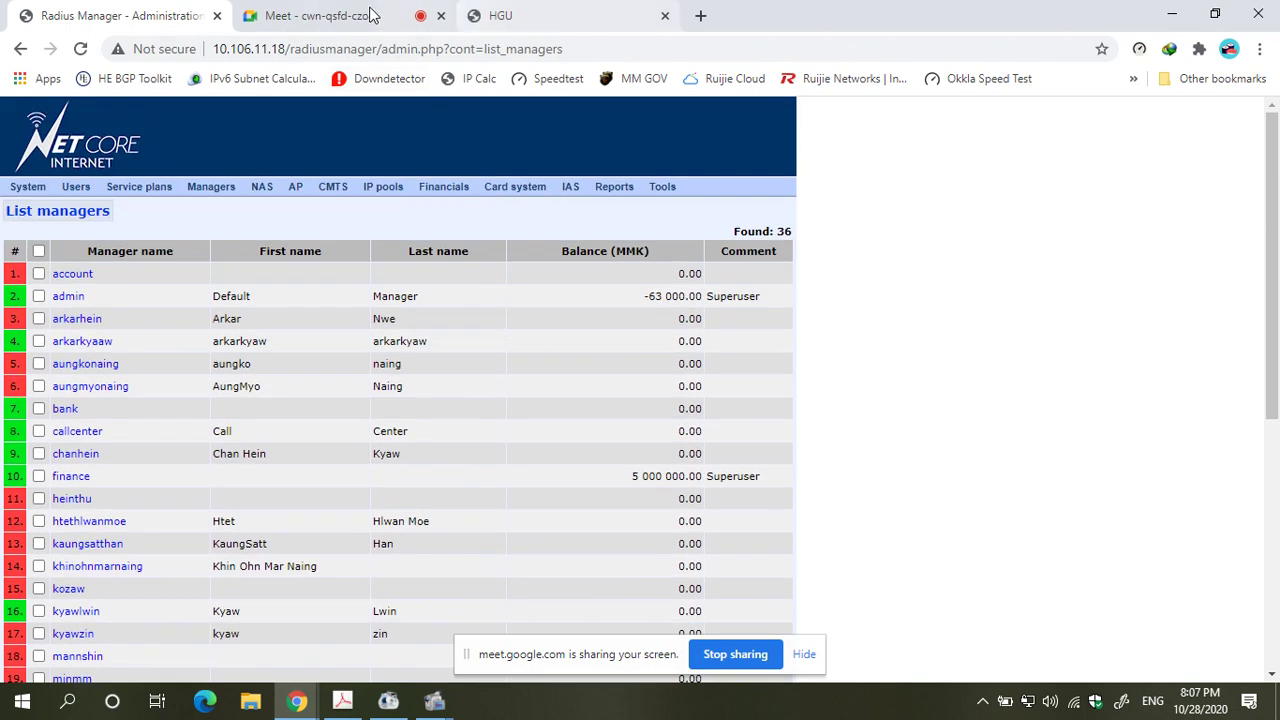
pyautogui.click(337, 16)
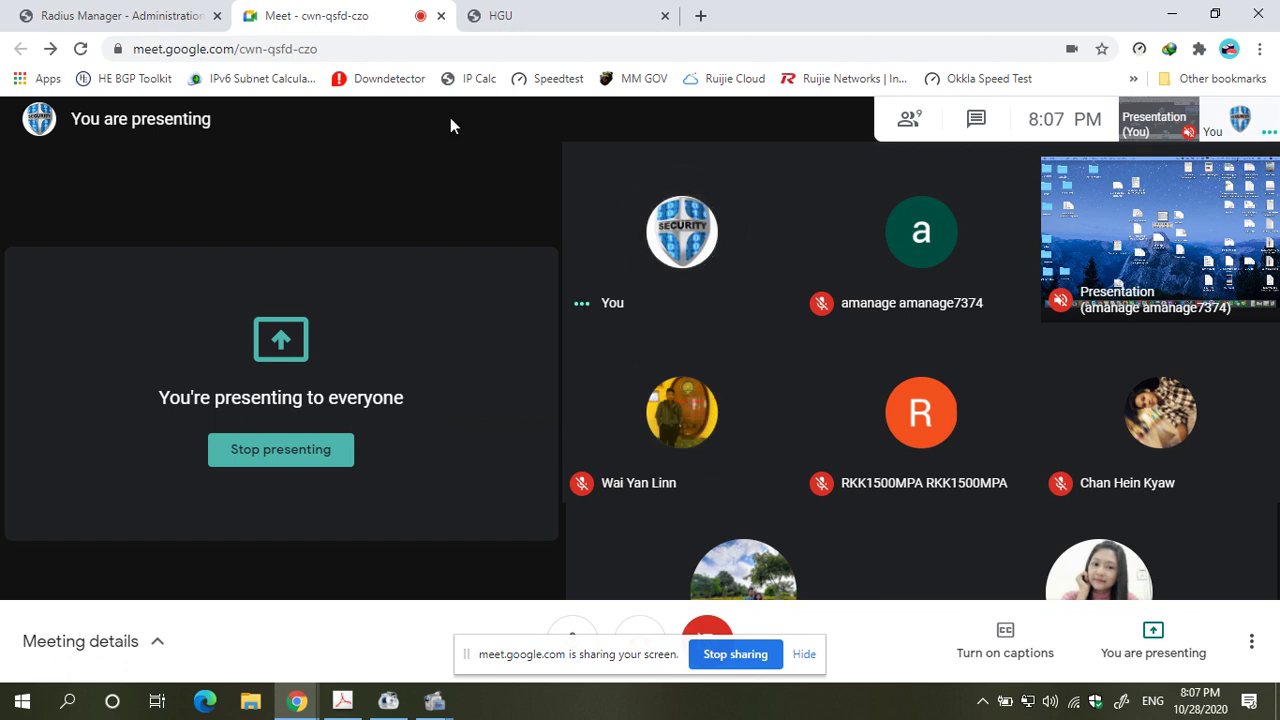
pyautogui.click(115, 16)
pyautogui.scroll(-5, 533, 398)
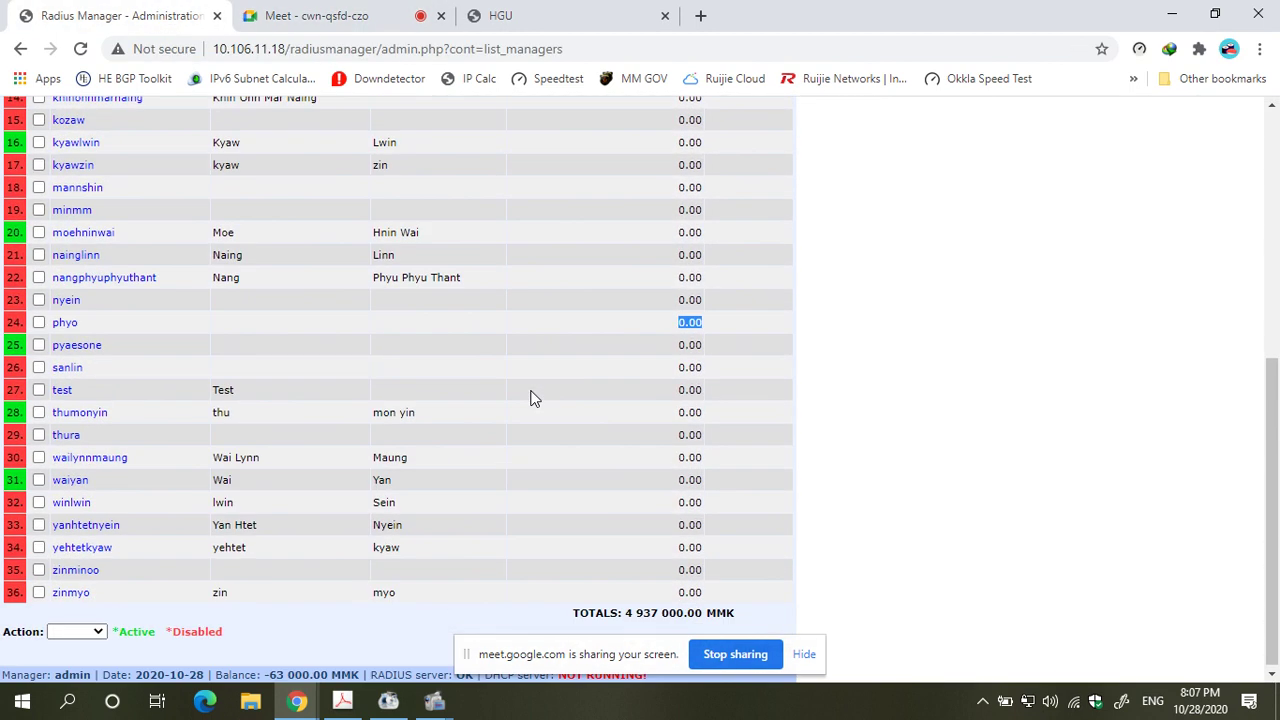
pyautogui.moveTo(434, 700)
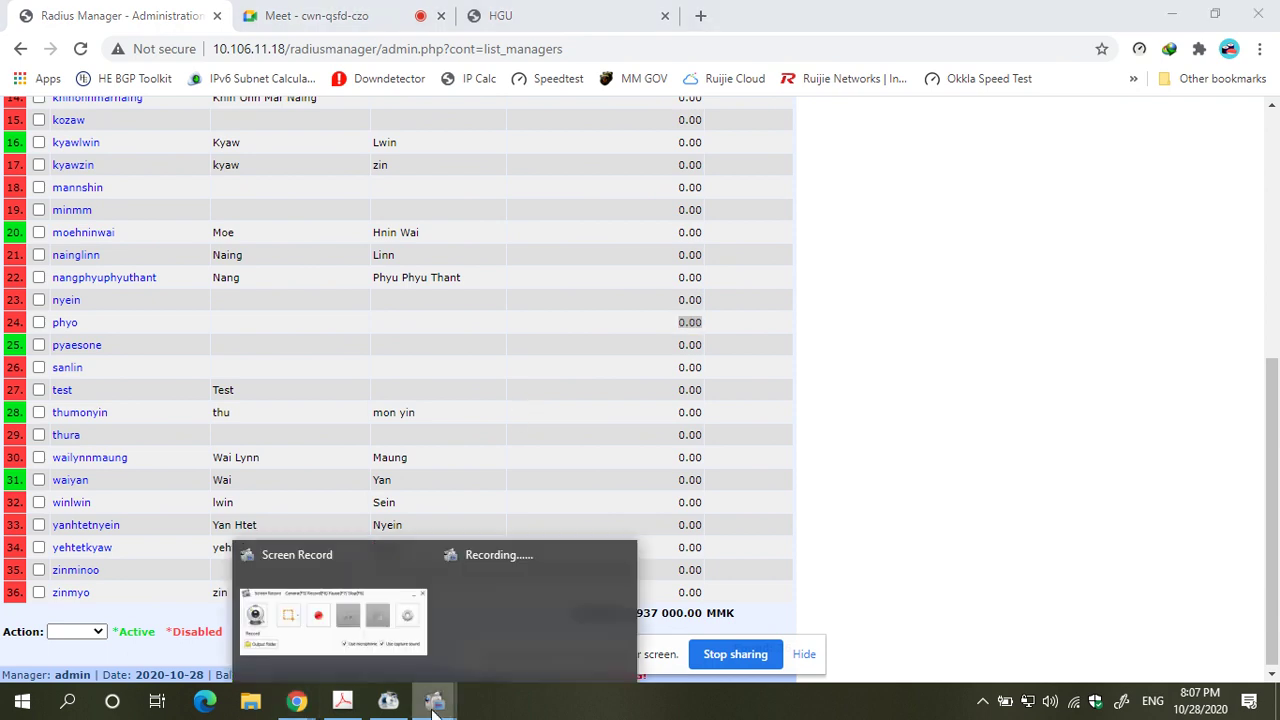